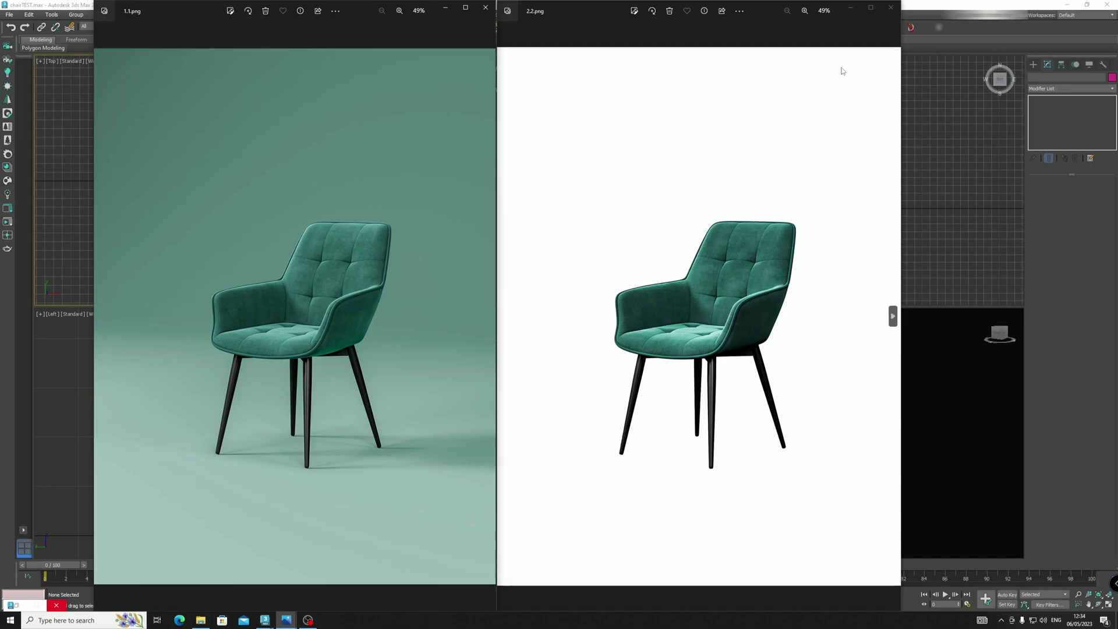
Step: Close the white-background 2.2.png reference in Photos, keeping 1.1.png open
click(890, 8)
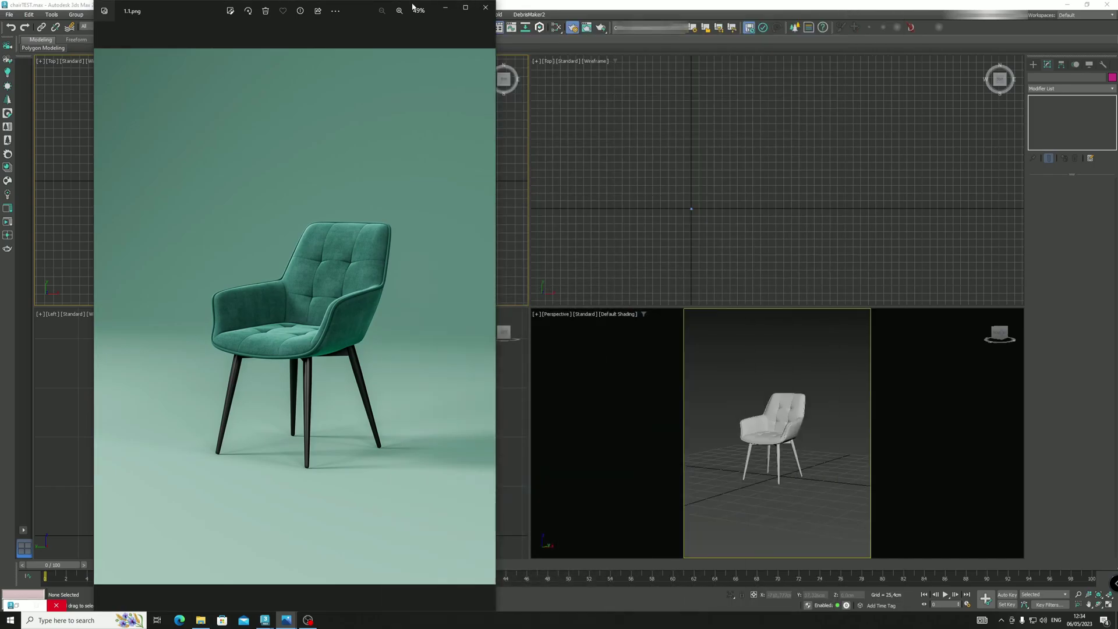
Step: Close the 1.1.png reference, switch the lower-right viewport to Top and select the chair
click(445, 8)
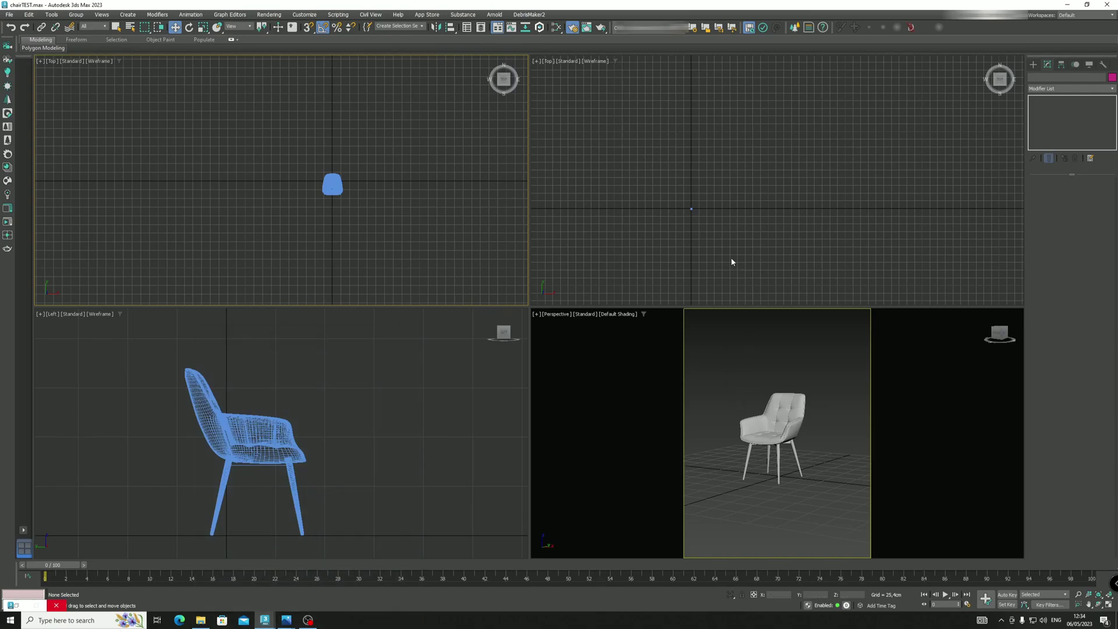
key(t)
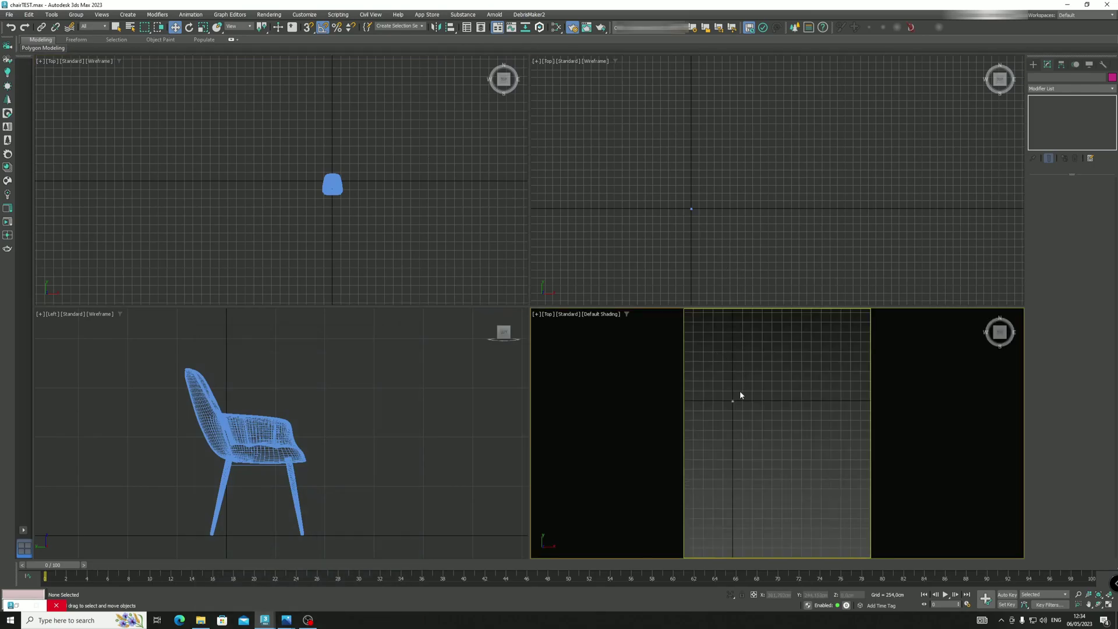
scroll(722, 381, up, 10)
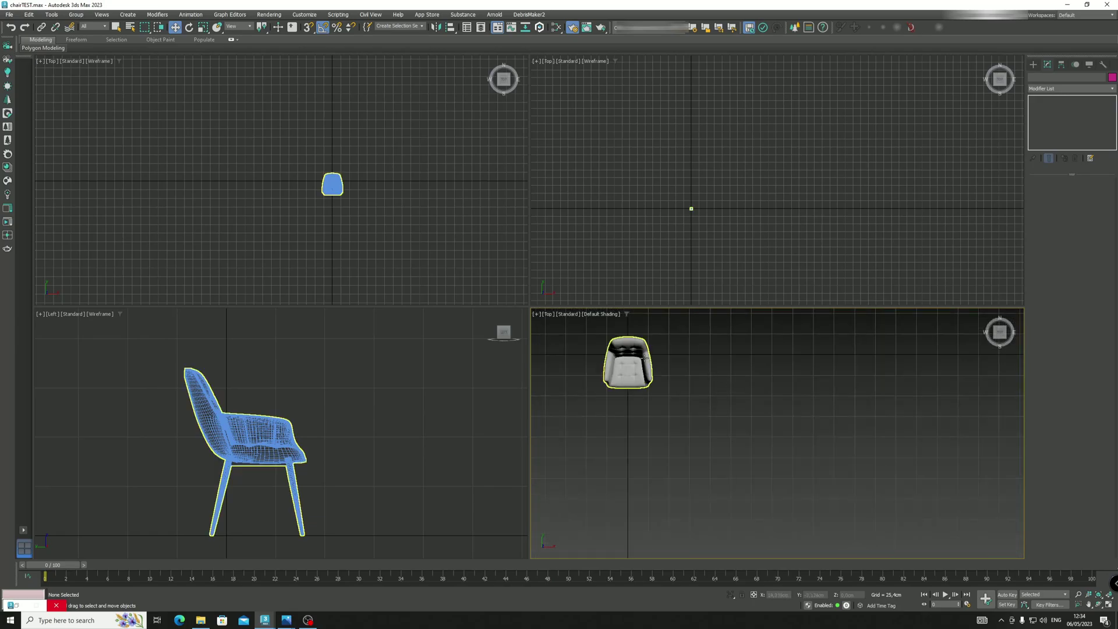
middle_drag(650, 361, 703, 377)
click(689, 379)
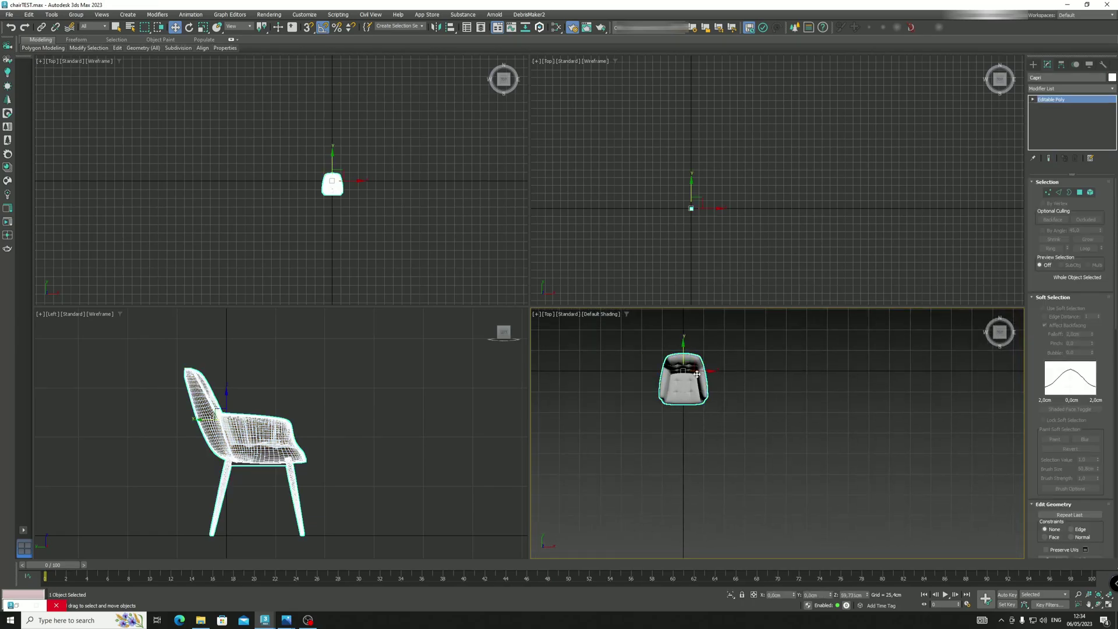
scroll(760, 396, down, 6)
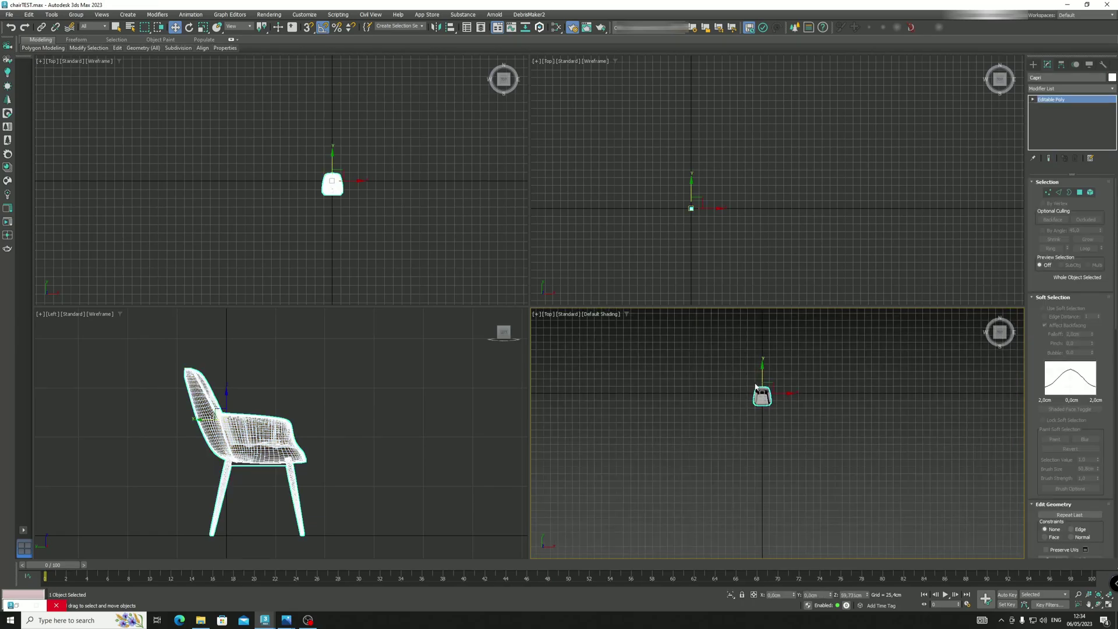
scroll(423, 391, down, 5)
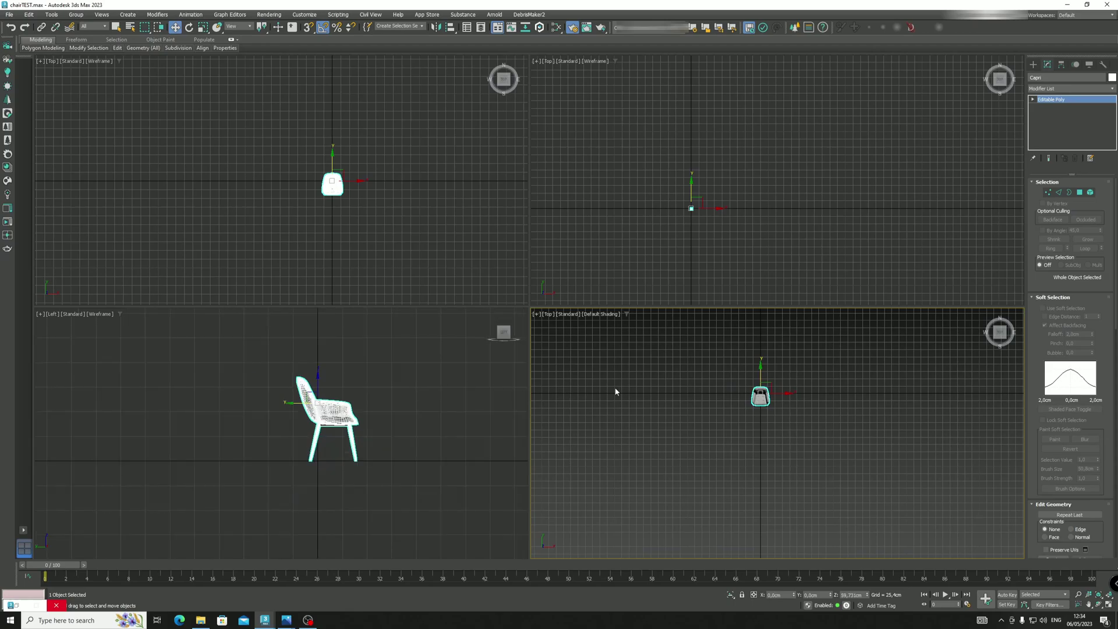
middle_drag(616, 392, 584, 414)
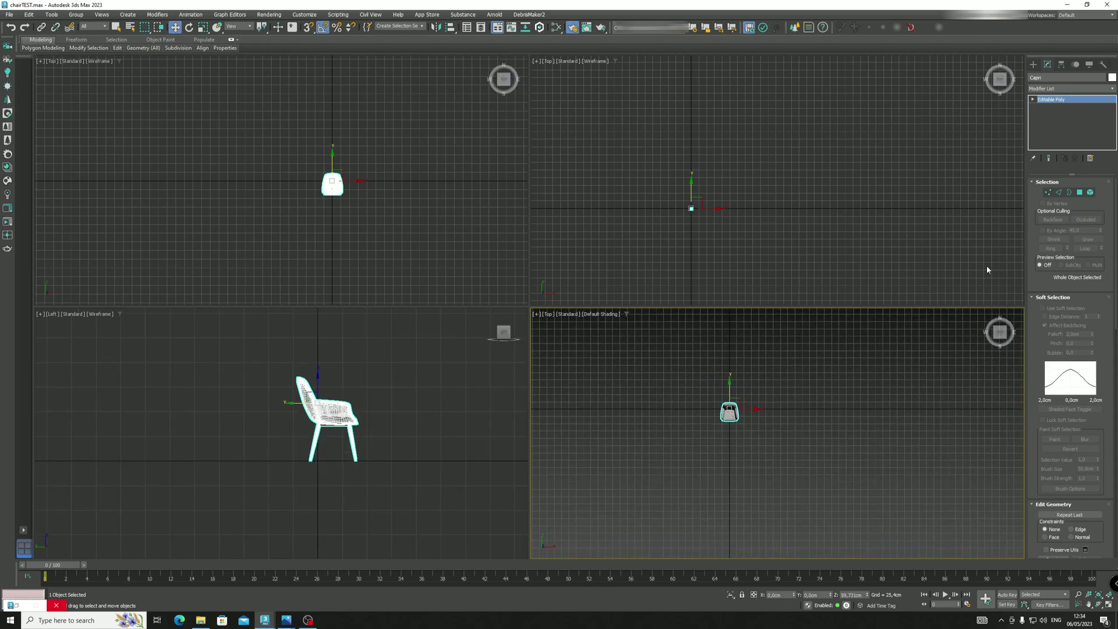
Step: Draw a Plane primitive under the chair as a floor, roughly 307 by 181 units
click(1032, 65)
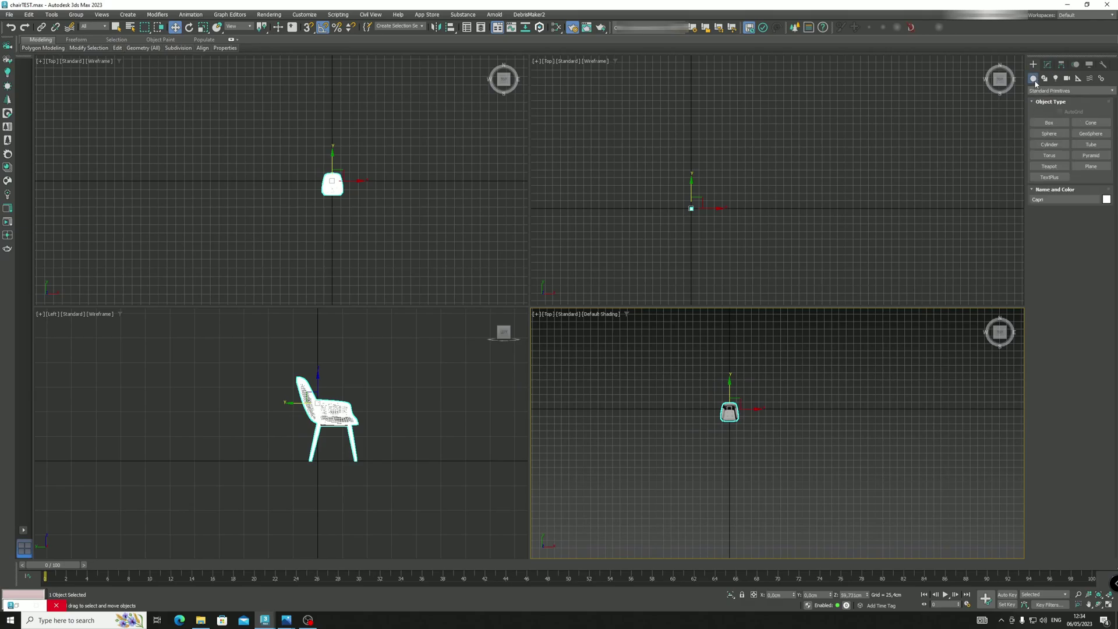
click(1080, 166)
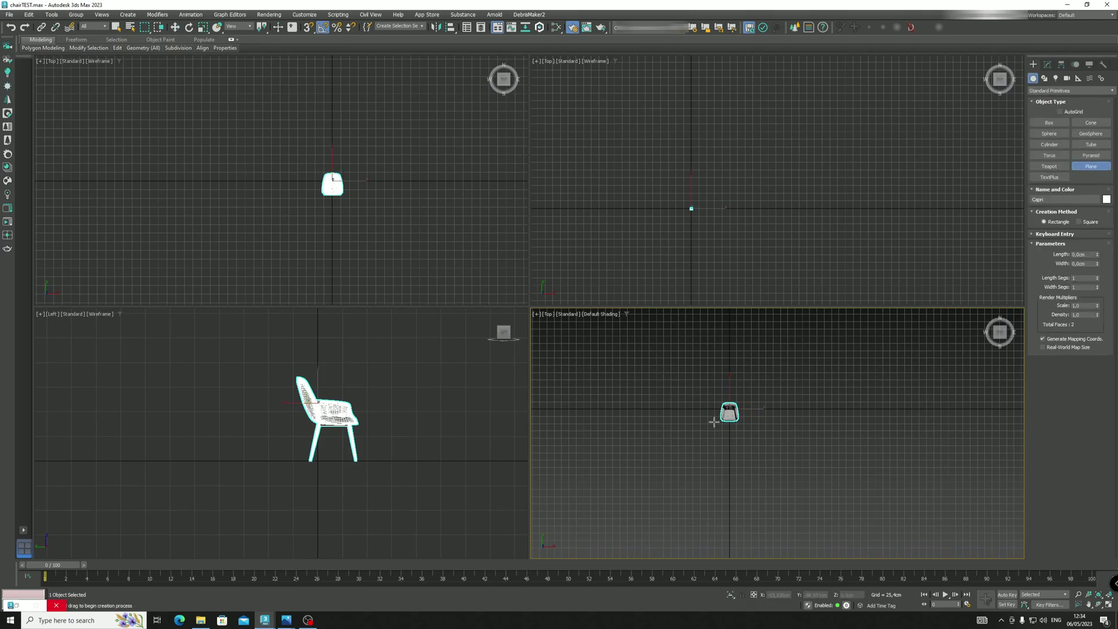
drag(762, 363, 680, 452)
key(w)
click(1048, 64)
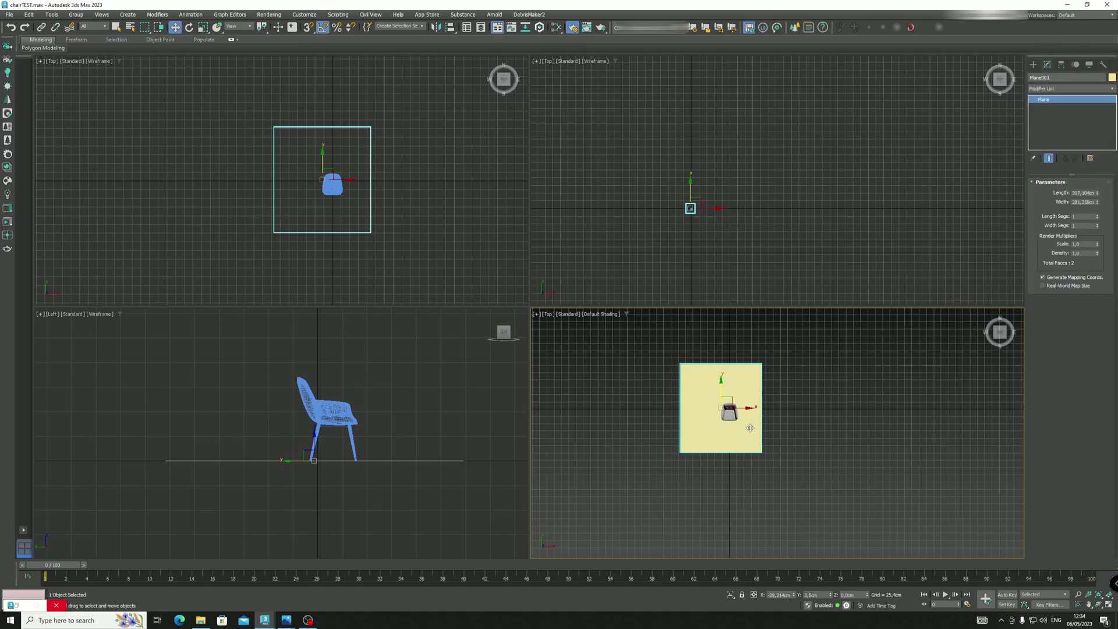
alt+middle_drag(748, 429, 719, 399)
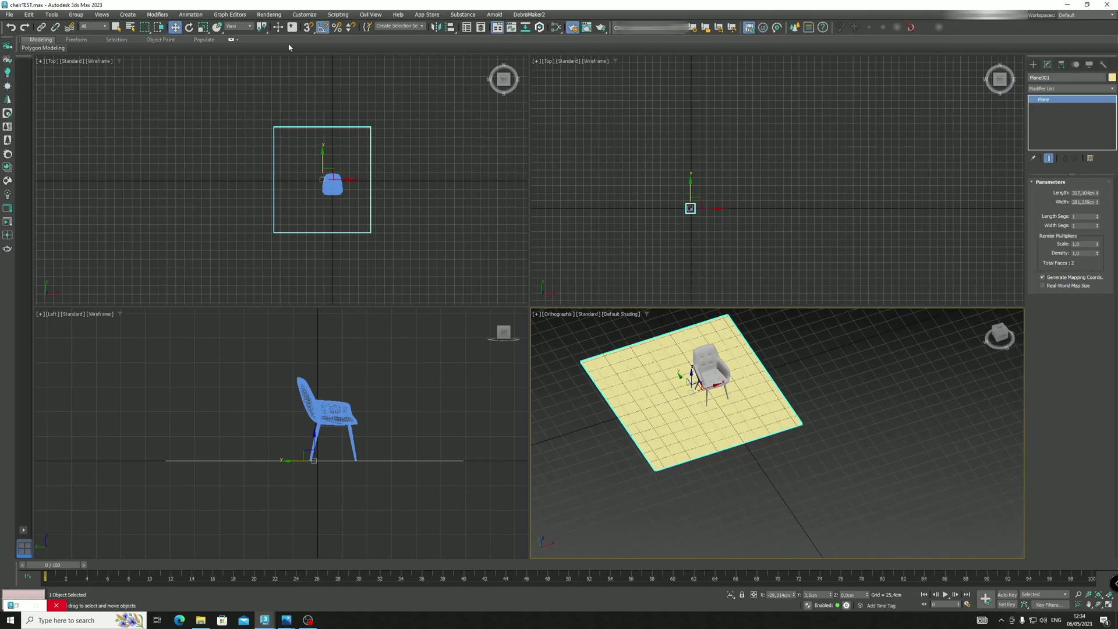
Step: Set the top-left viewport to Clay with Edged Faces, Top view, grid hidden
click(83, 62)
click(103, 120)
click(93, 61)
mouse_move(119, 144)
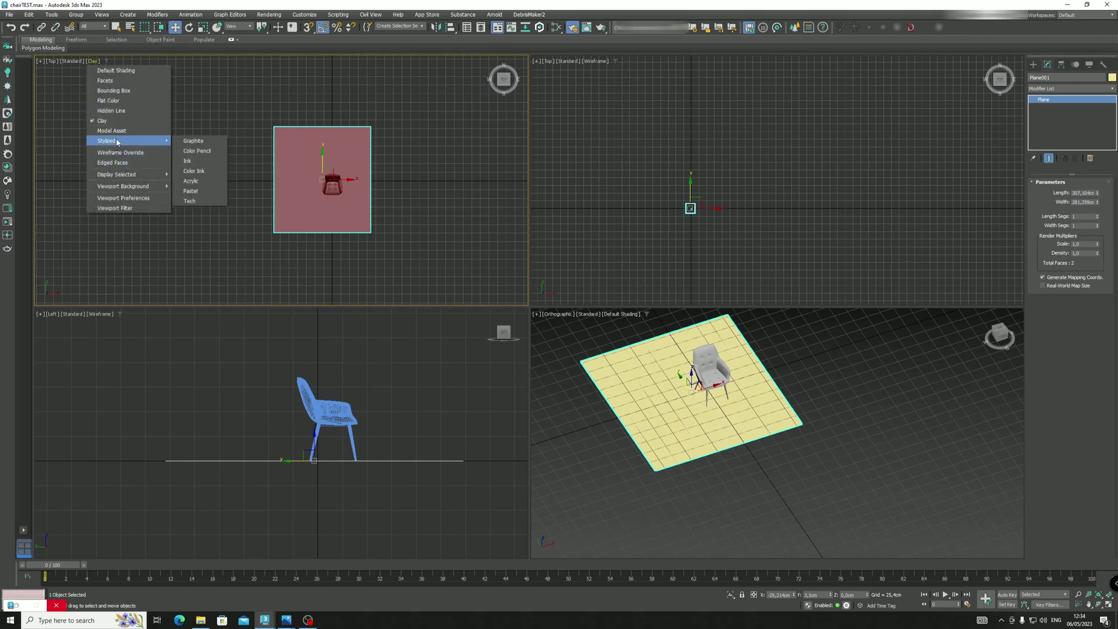
click(113, 163)
scroll(326, 181, up, 5)
mouse_move(327, 252)
alt+middle_down()
mouse_move(340, 170)
mouse_move(315, 215)
alt+middle_up()
key(t)
key(g)
Step: Give the plane Length and Width of 1000 cm with 1 length segment
double_click(1084, 216)
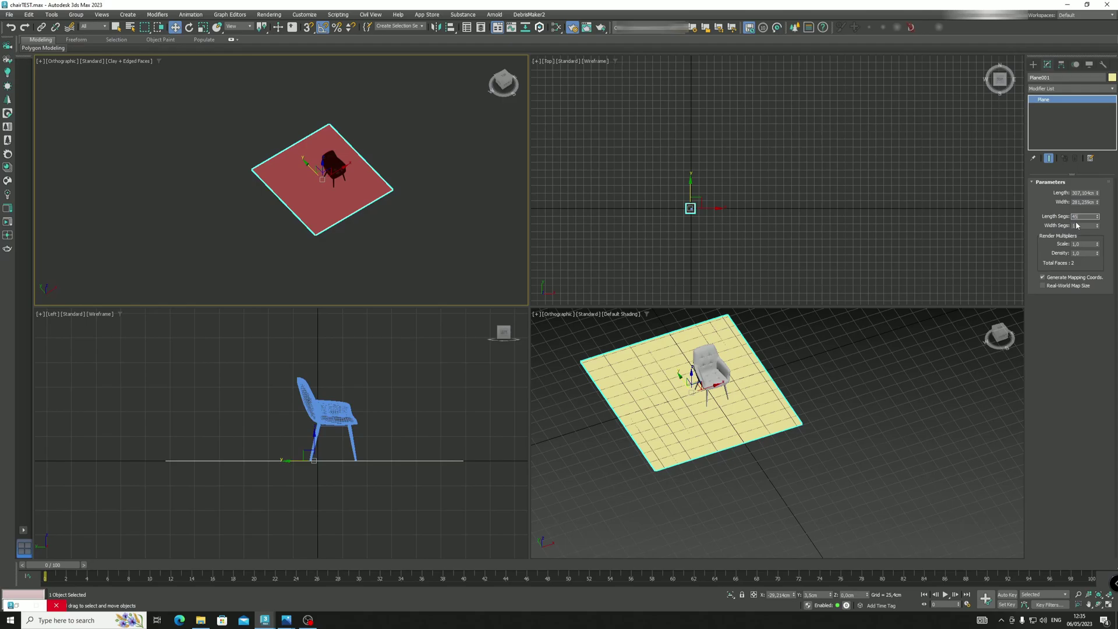
text(45)
key(Return)
double_click(1081, 216)
key(Return)
double_click(1087, 192)
text(1000)
key(Tab)
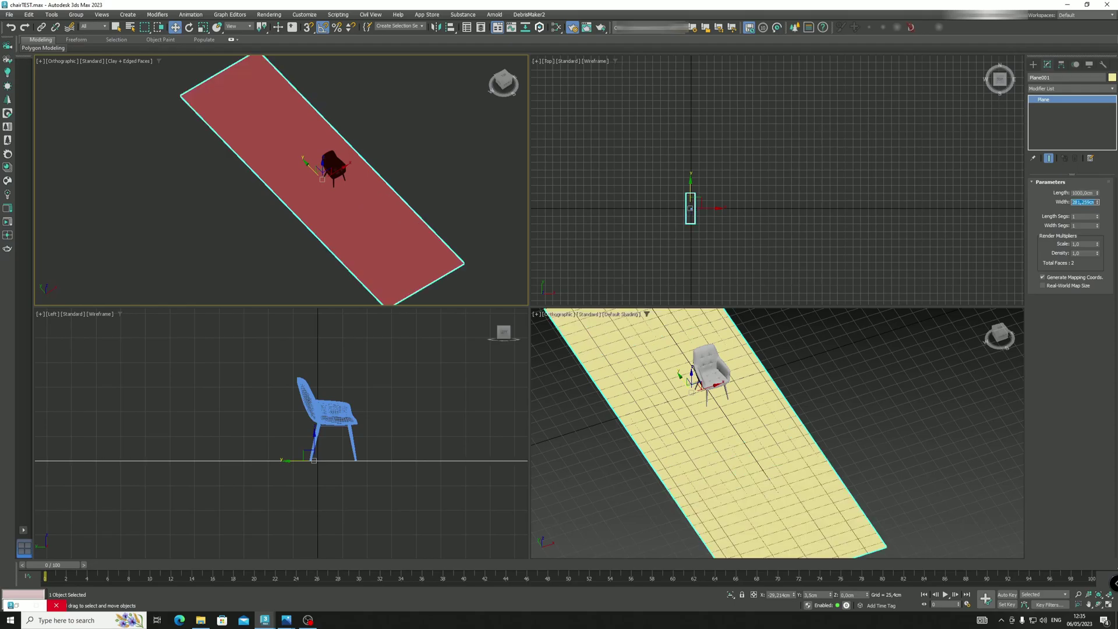
text(100)
key(Return)
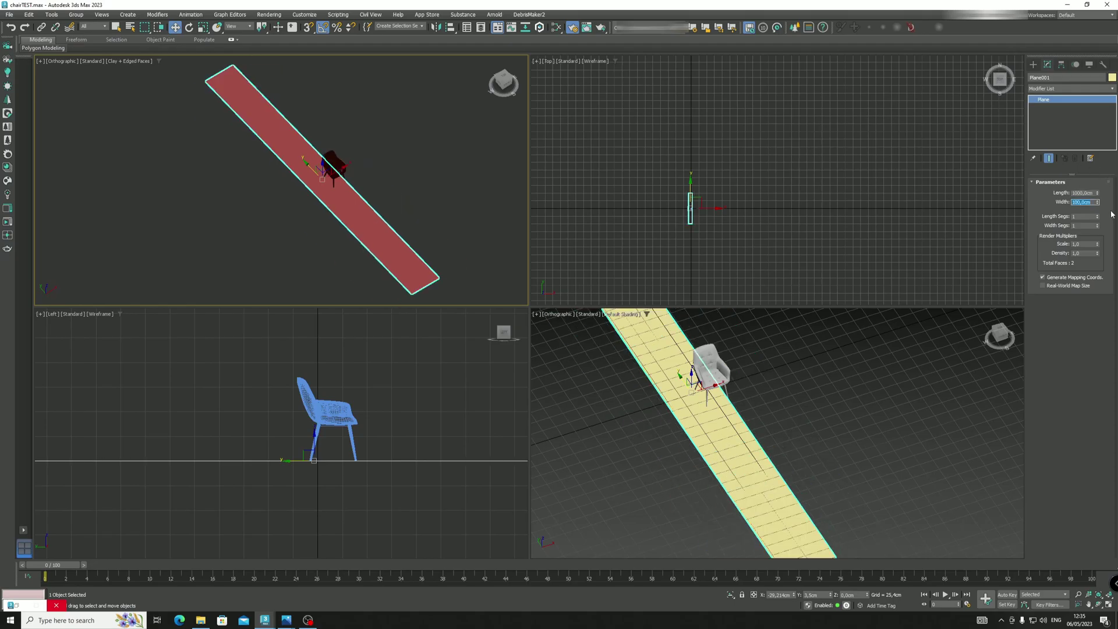
text(1000)
key(Return)
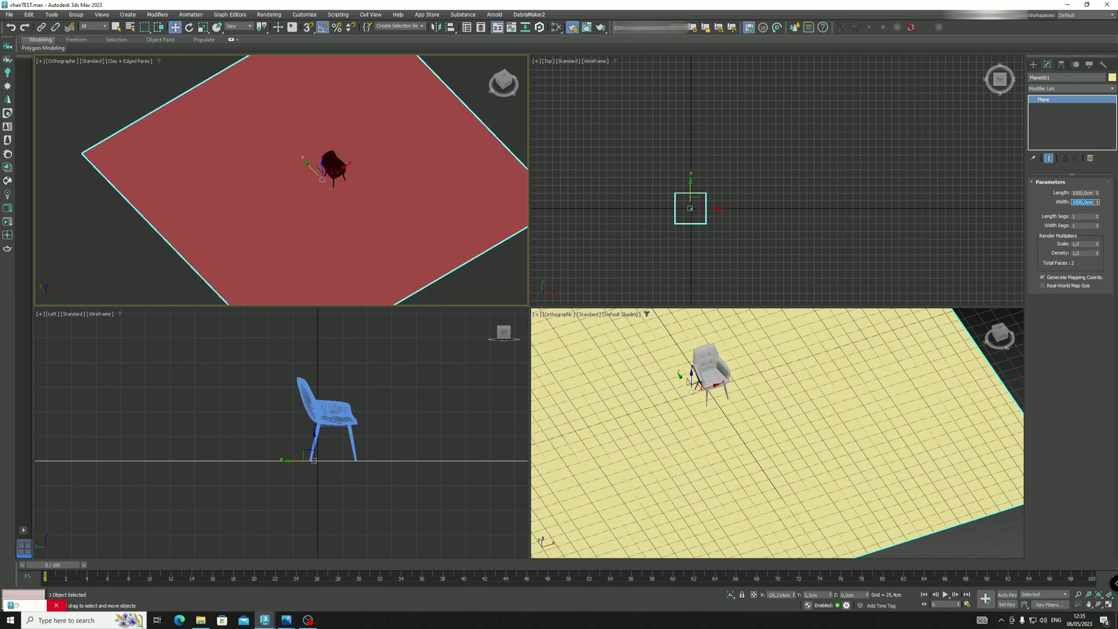
Step: Move the plane to X 0 and Y 0 at the origin
scroll(326, 159, down, 5)
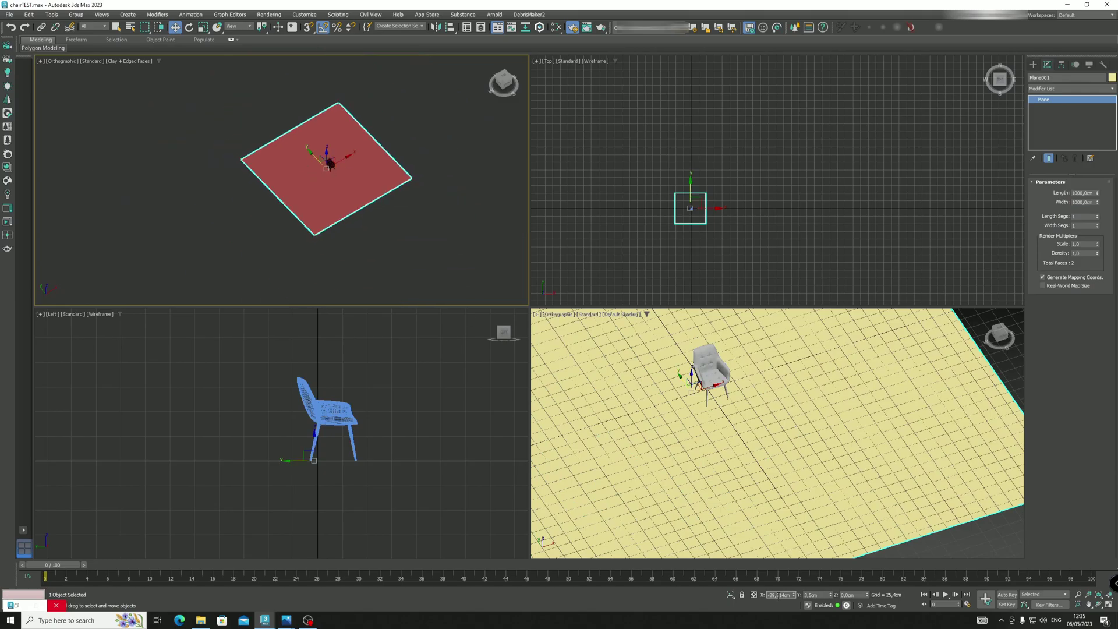
text(0)
key(Tab)
text(0)
key(Tab)
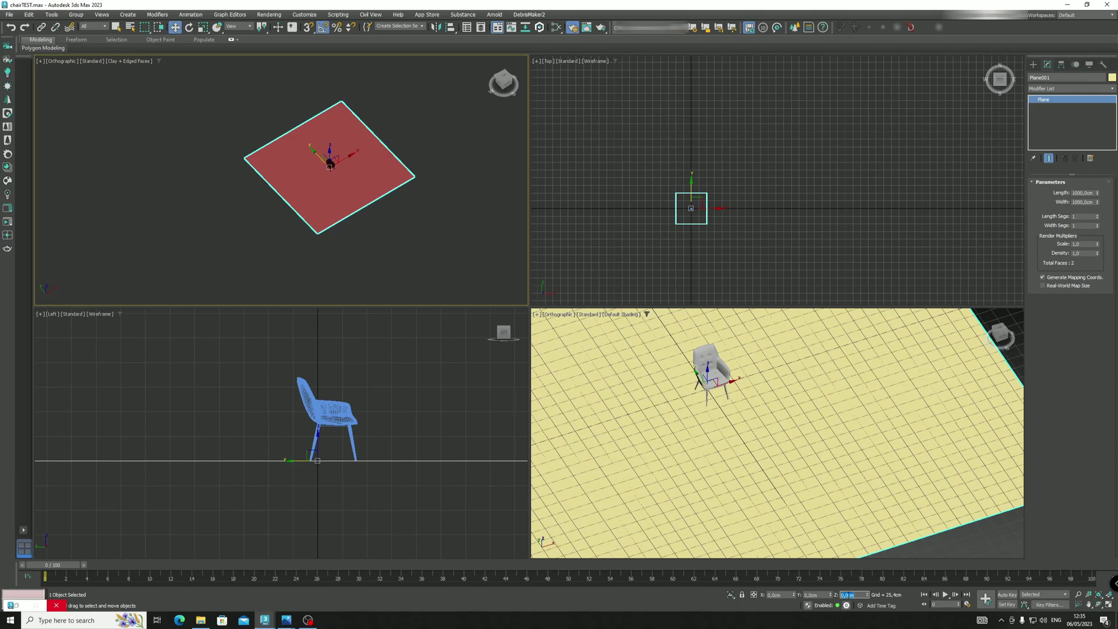
Step: Convert the plane to Editable Poly and extrude its far edge upward into a back wall
key(t)
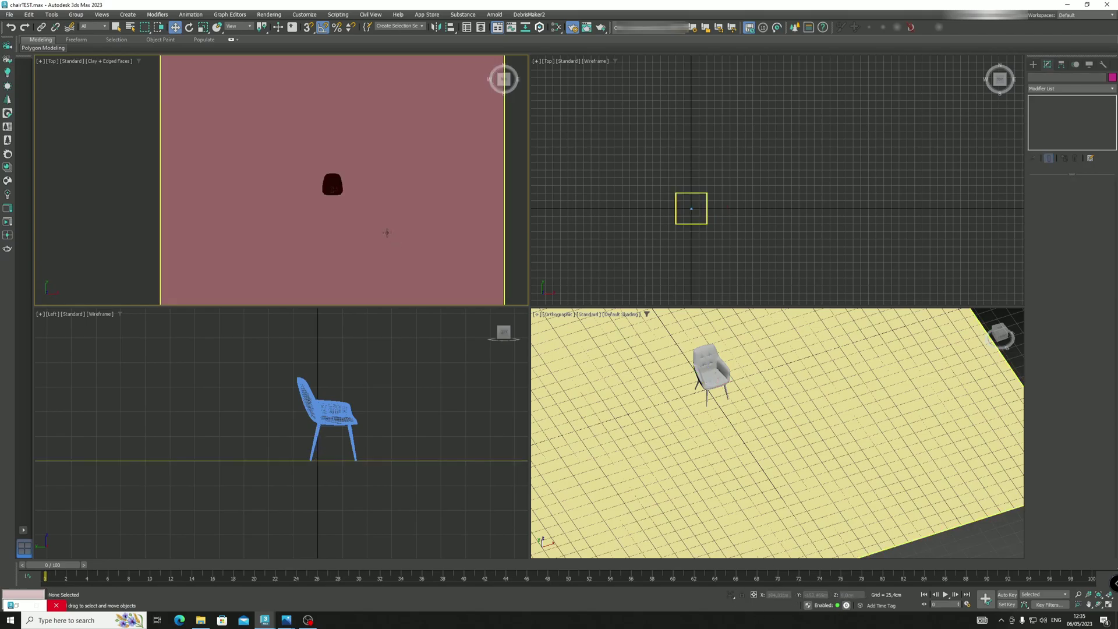
alt+middle_drag(433, 228, 430, 193)
scroll(432, 215, up, 4)
right_click(430, 192)
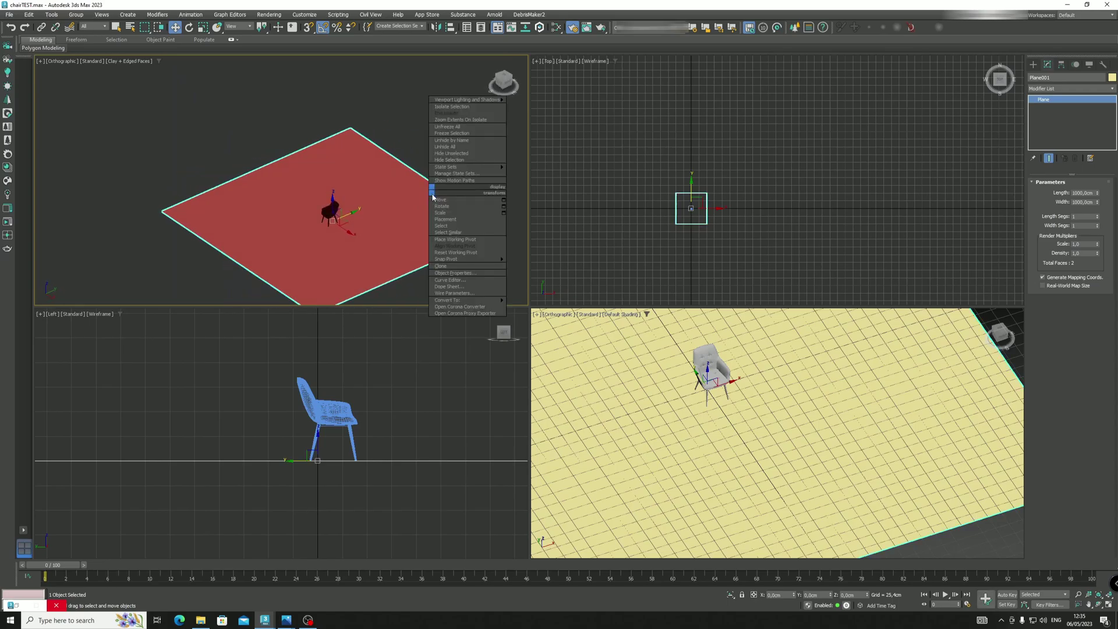
mouse_move(475, 303)
click(522, 305)
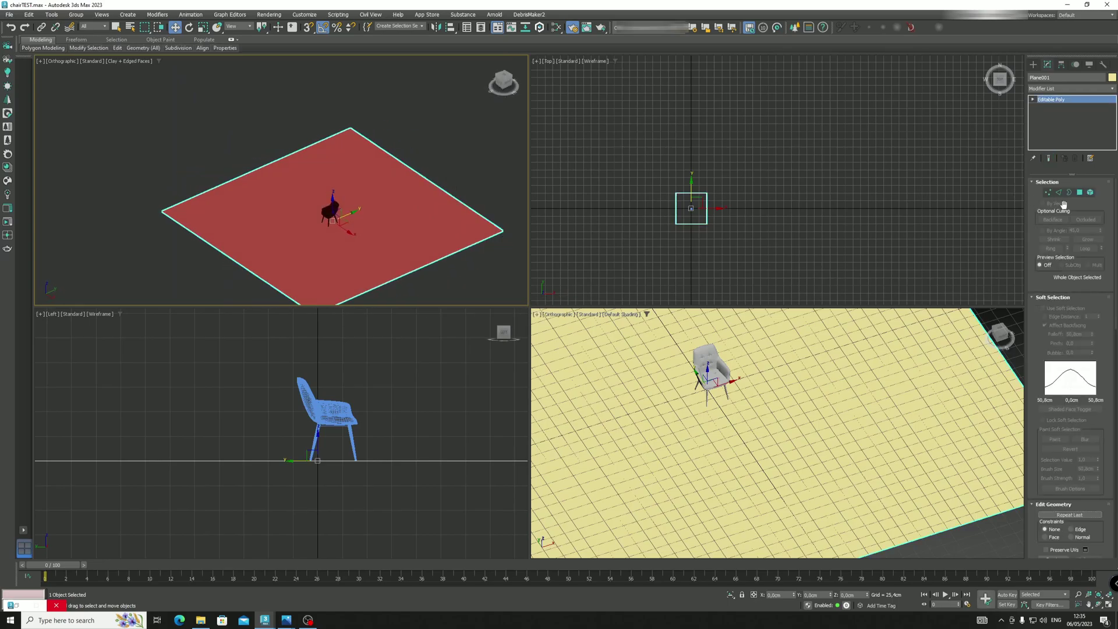
click(1059, 193)
click(438, 180)
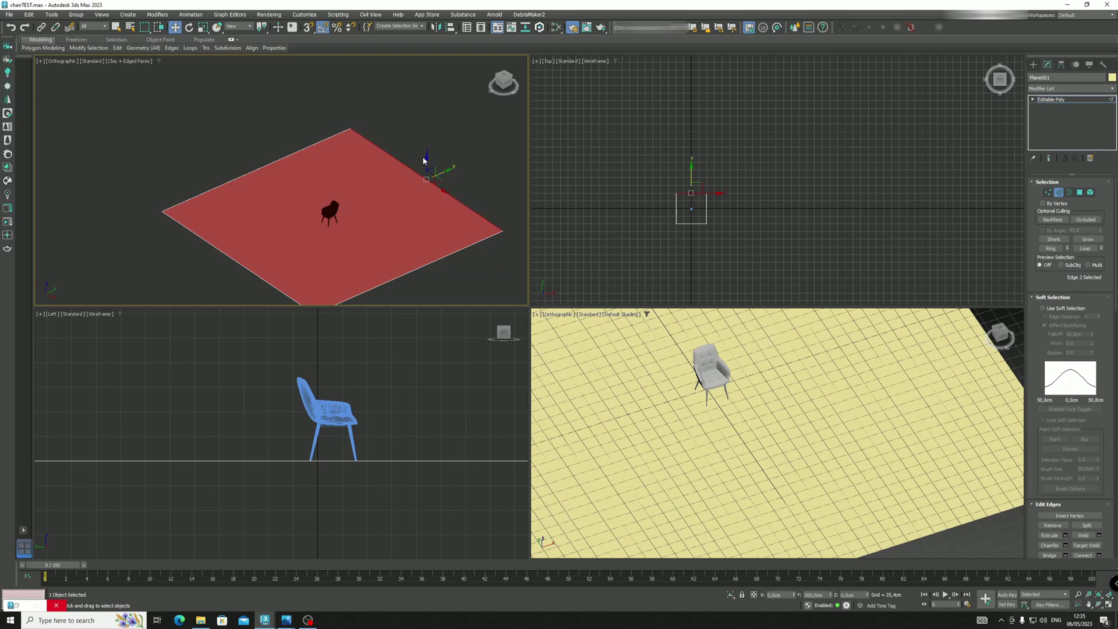
scroll(423, 160, down, 6)
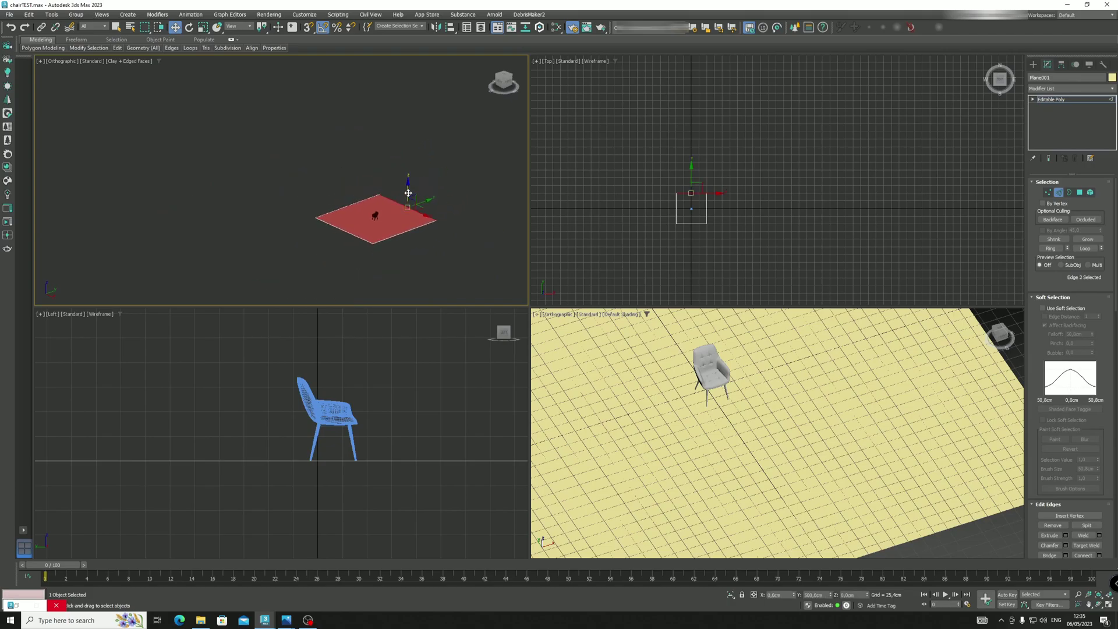
shift+drag(407, 192, 406, 150)
Step: Chamfer the floor-wall edge by about 131 cm with 8 segments for a smooth curve
right_click(411, 211)
click(335, 260)
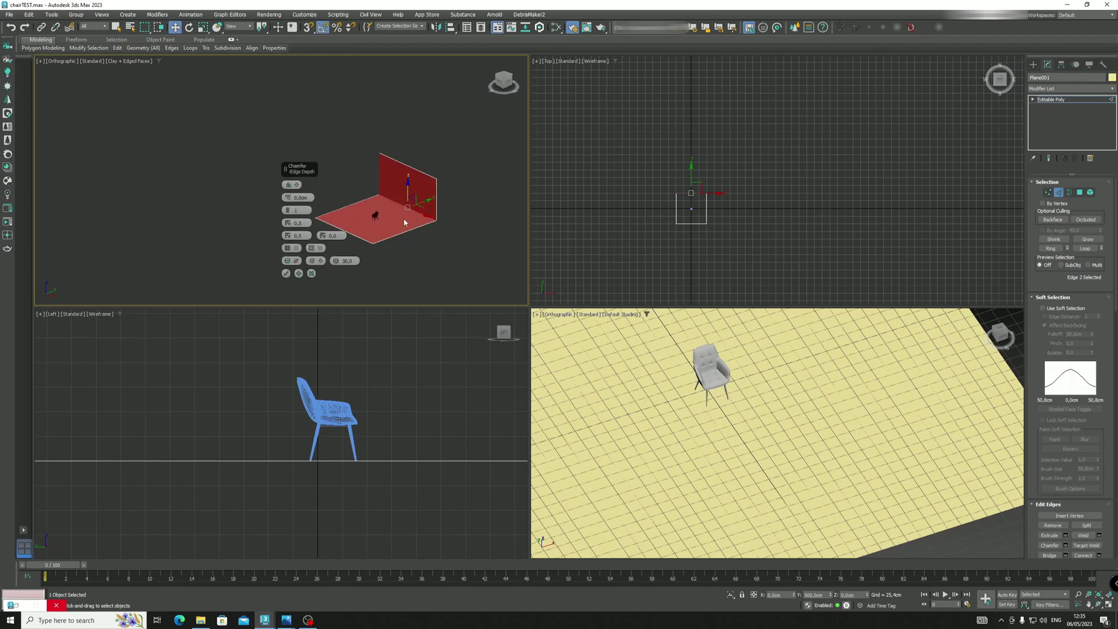
scroll(414, 226, up, 5)
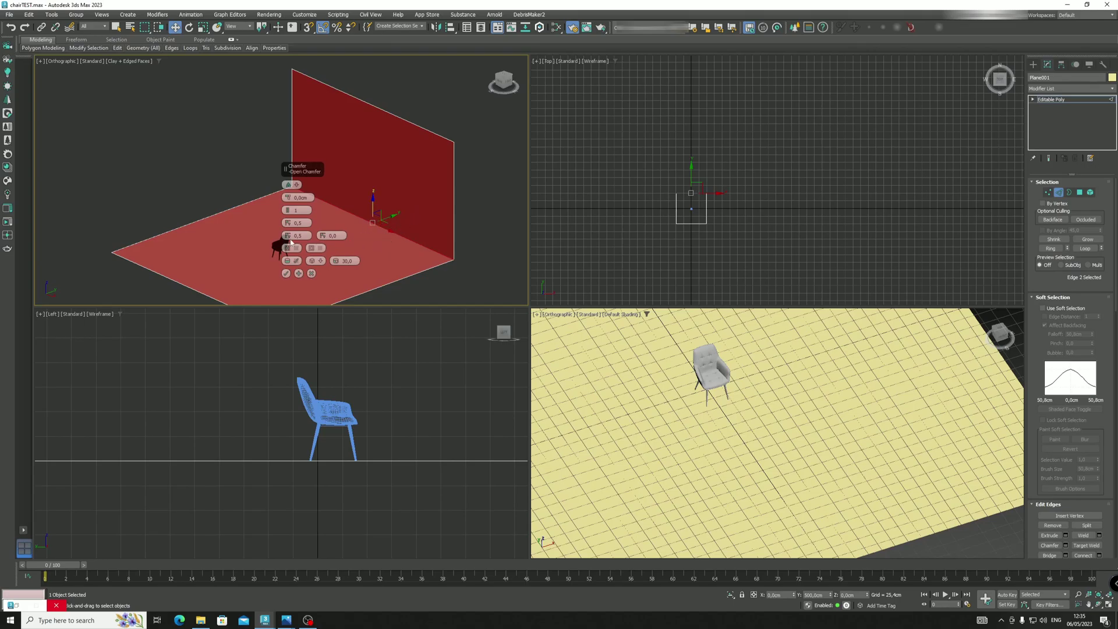
drag(287, 197, 294, 164)
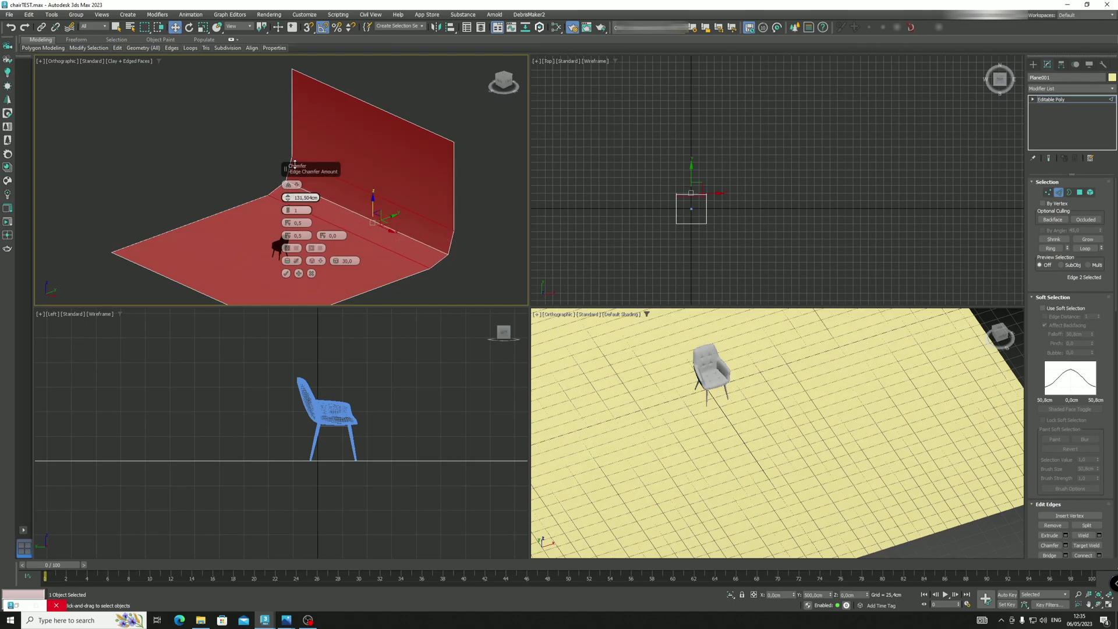
drag(287, 210, 288, 192)
scroll(432, 237, down, 3)
click(285, 273)
click(427, 281)
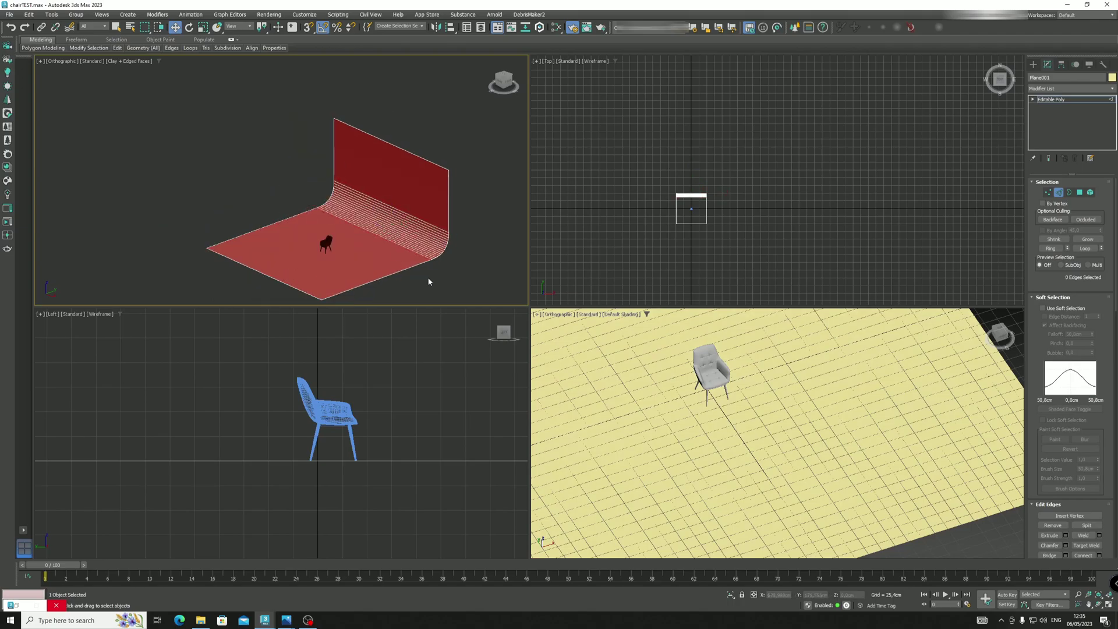
Step: Check the curved backdrop from Top and Front, then maximize a Top view framing the plane
key(t)
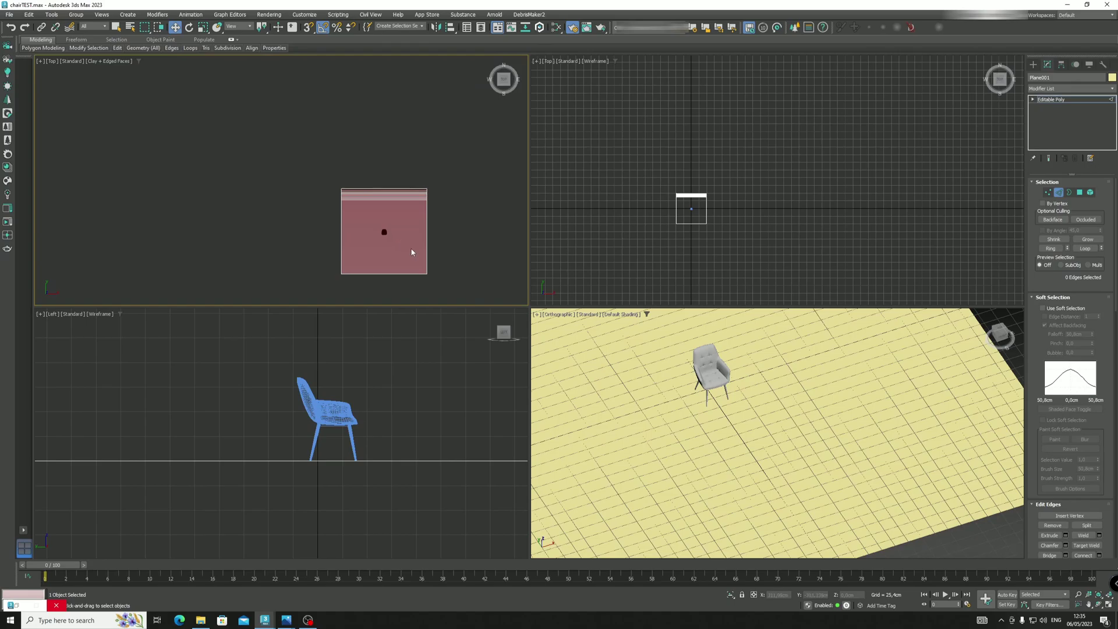
key(f)
scroll(321, 200, up, 5)
scroll(322, 204, down, 4)
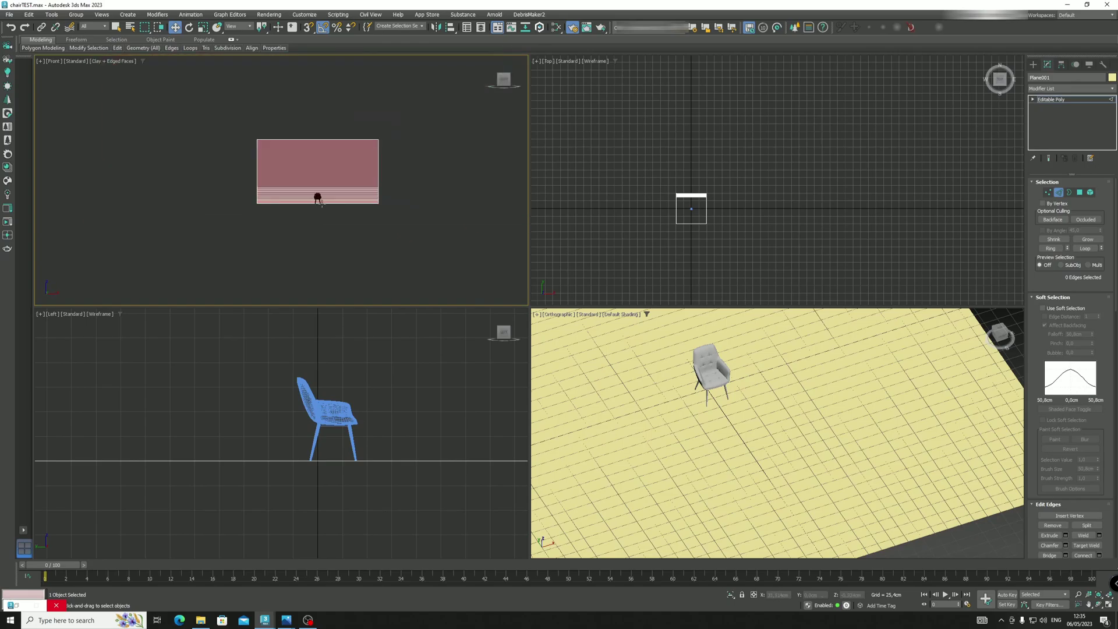
alt+middle_drag(313, 216, 325, 255)
key(t)
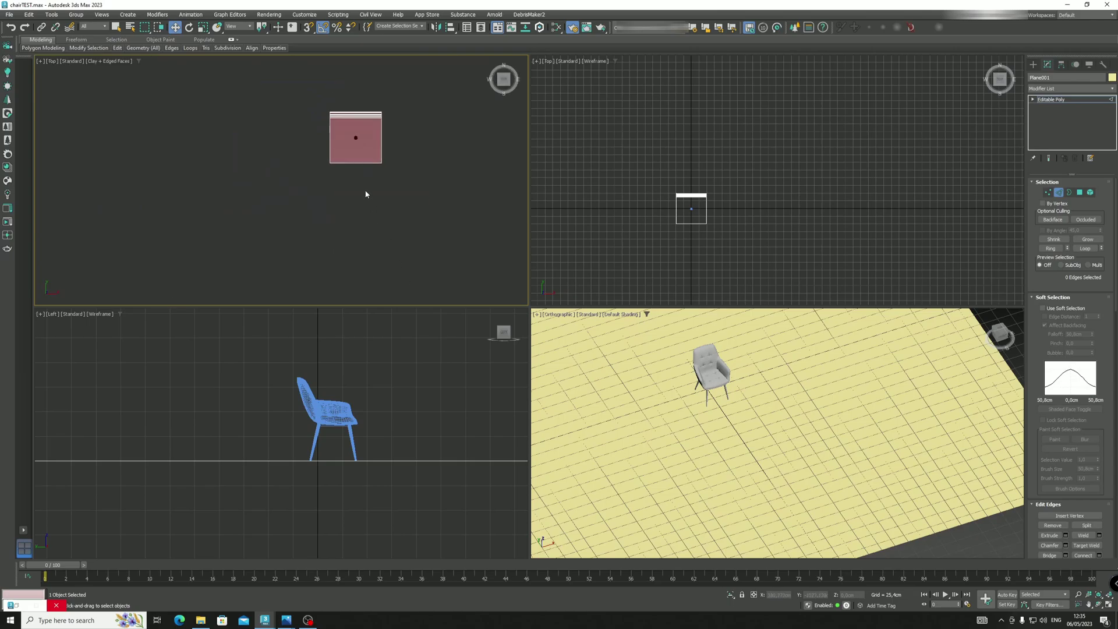
click(684, 363)
key(alt+w)
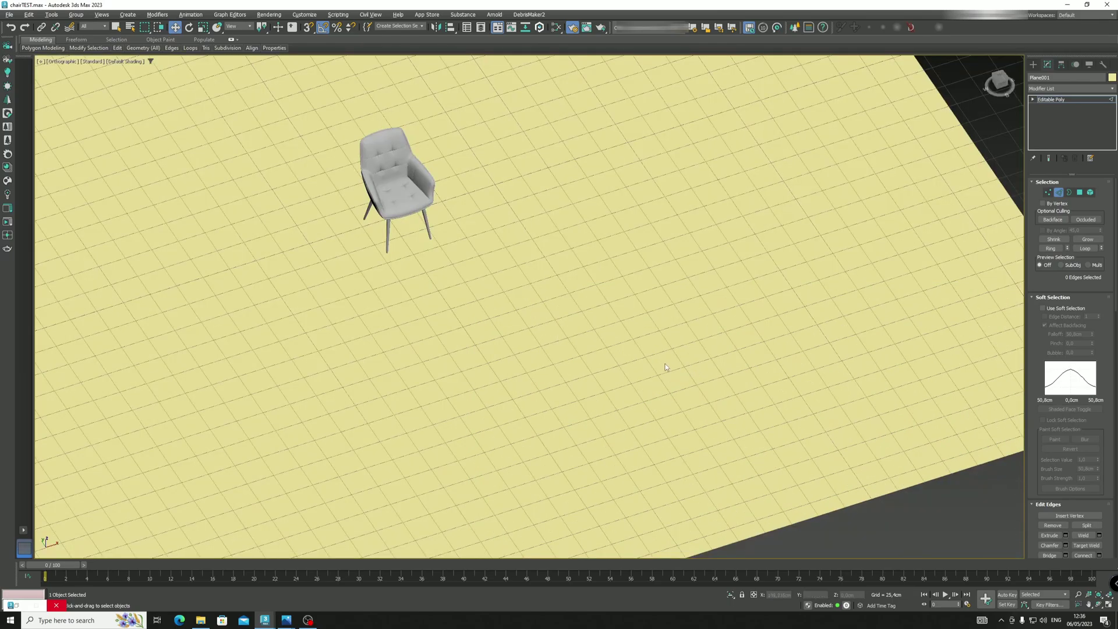
key(t)
mouse_move(646, 365)
middle_down()
mouse_move(519, 310)
mouse_move(531, 389)
middle_up()
scroll(513, 319, up, 3)
Step: Place a CoronaCam in front of the backdrop aimed at the chair, keeping 120 mm focal length
scroll(553, 290, up, 3)
middle_drag(553, 289, 526, 343)
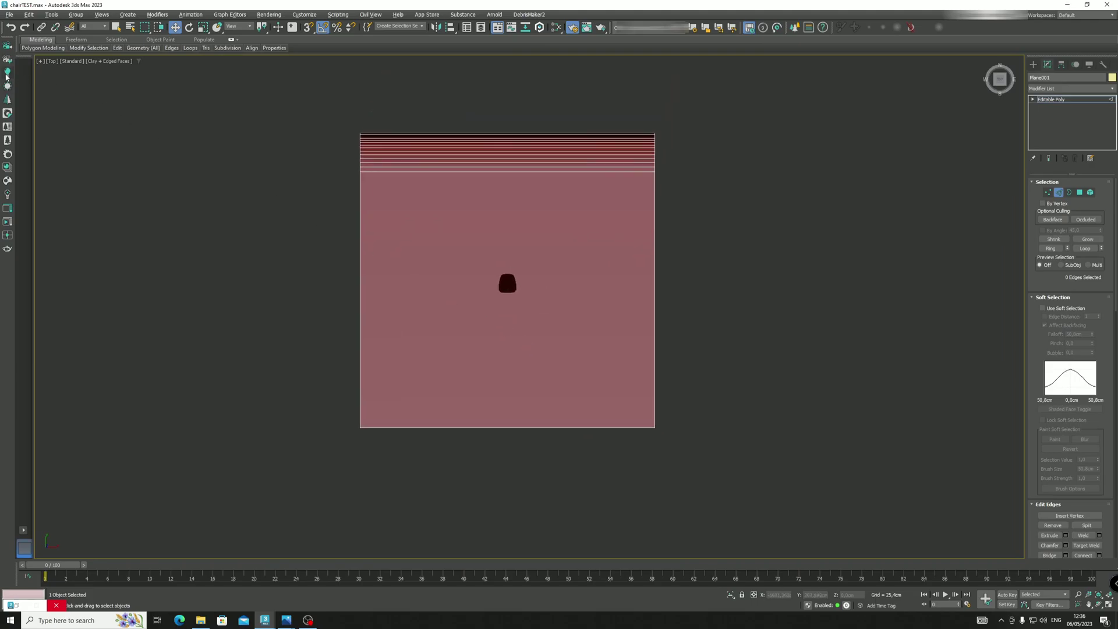
click(8, 73)
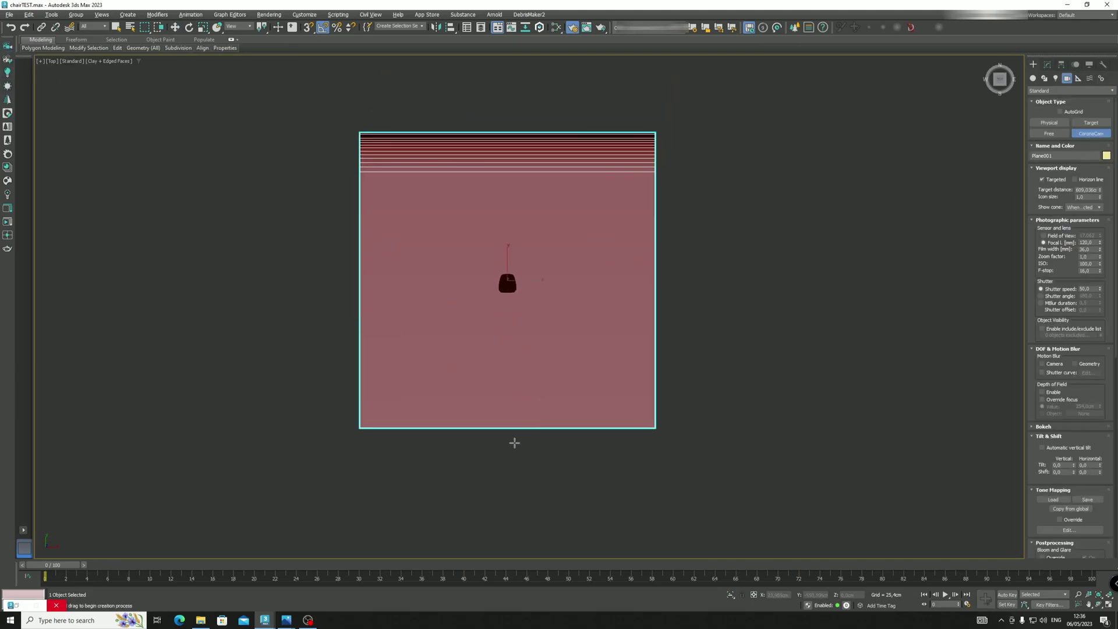
key(g)
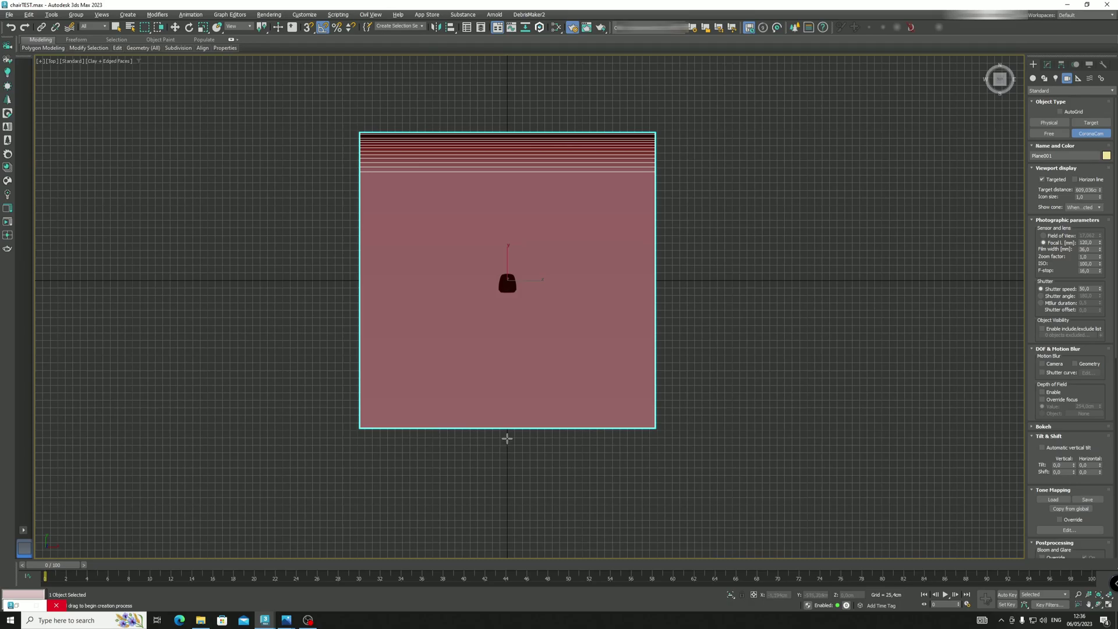
drag(506, 438, 507, 303)
key(w)
click(1047, 64)
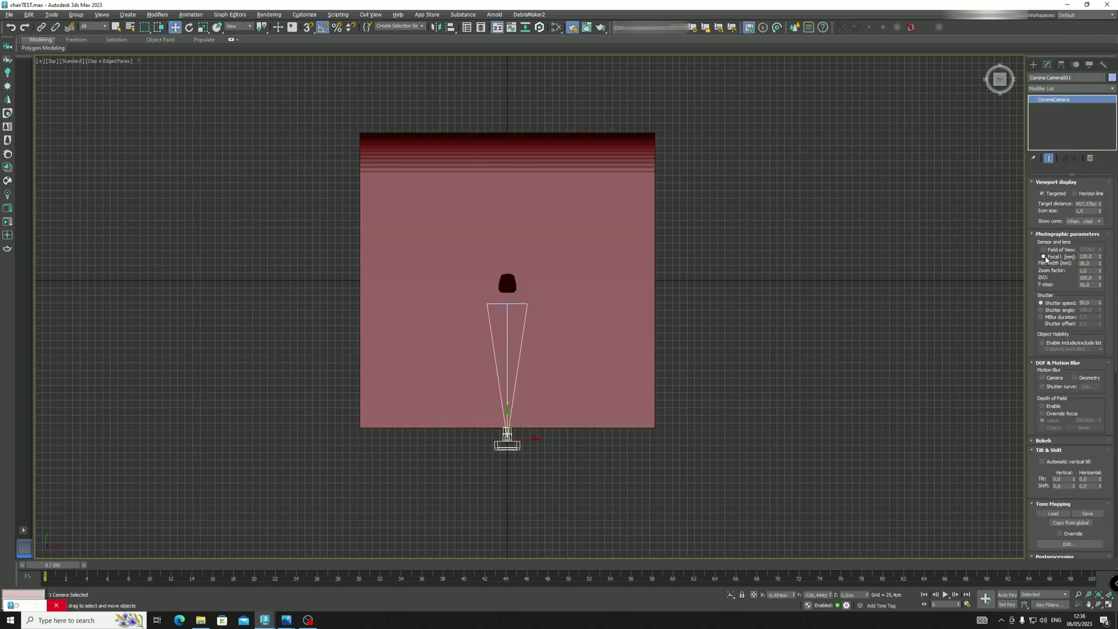
click(1043, 249)
click(1042, 256)
Step: In Render Setup, apply the 800x600 output preset and lock Image Aspect at 0,75
click(864, 327)
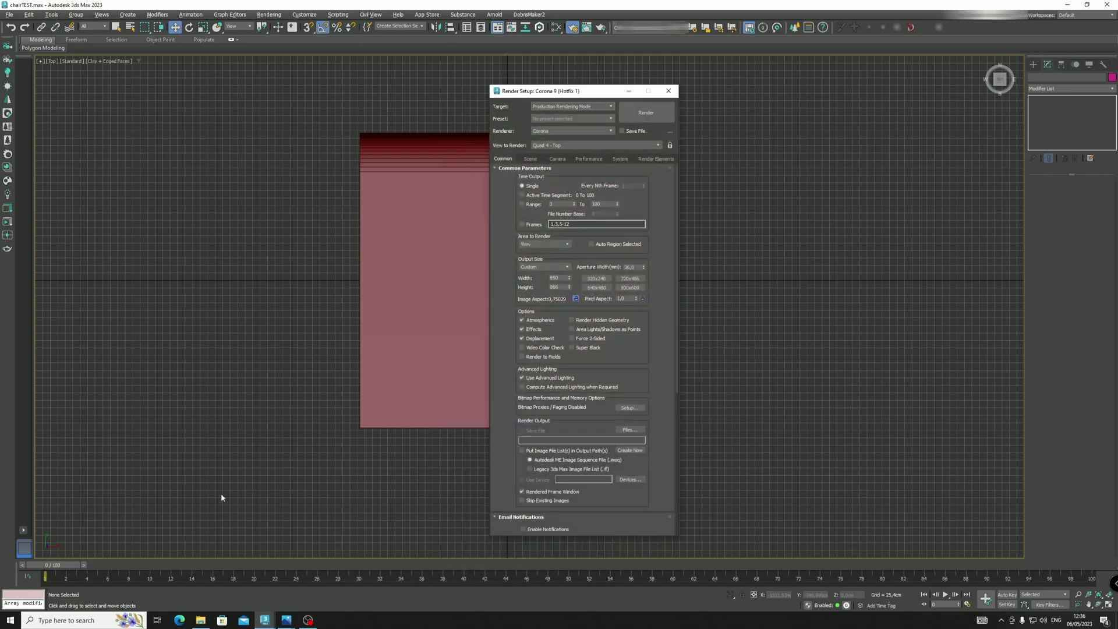
key(F10)
double_click(557, 298)
text(0,75)
key(Return)
text(0,)
click(629, 288)
double_click(559, 279)
key(Tab)
click(575, 299)
click(667, 91)
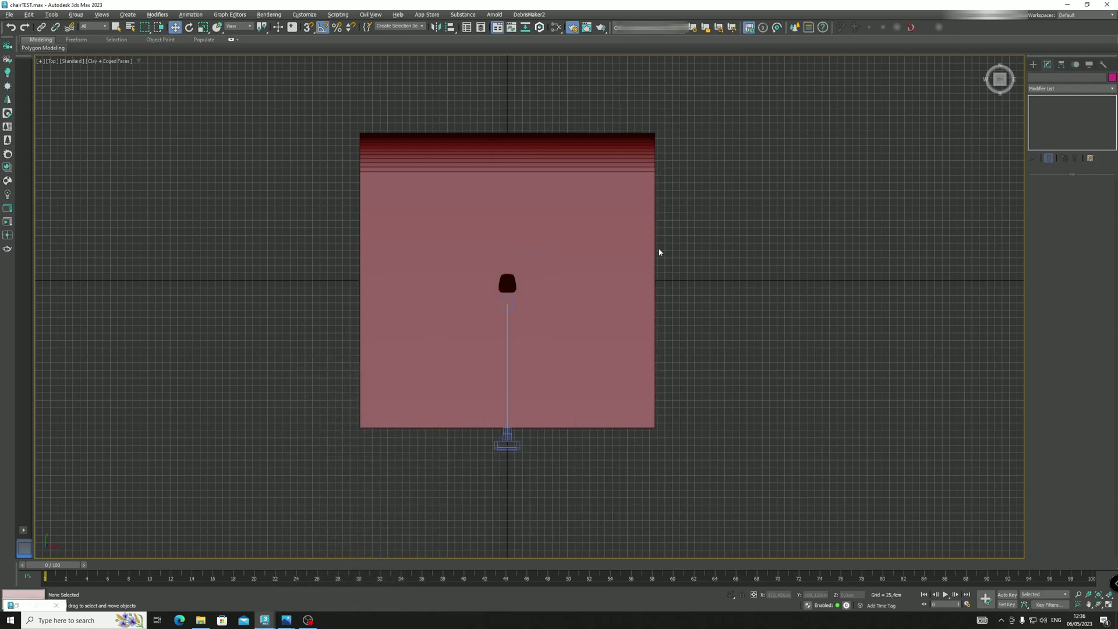
Step: Show the camera view in four viewports, set camera Z to 100 and target Z to 50
key(alt+w)
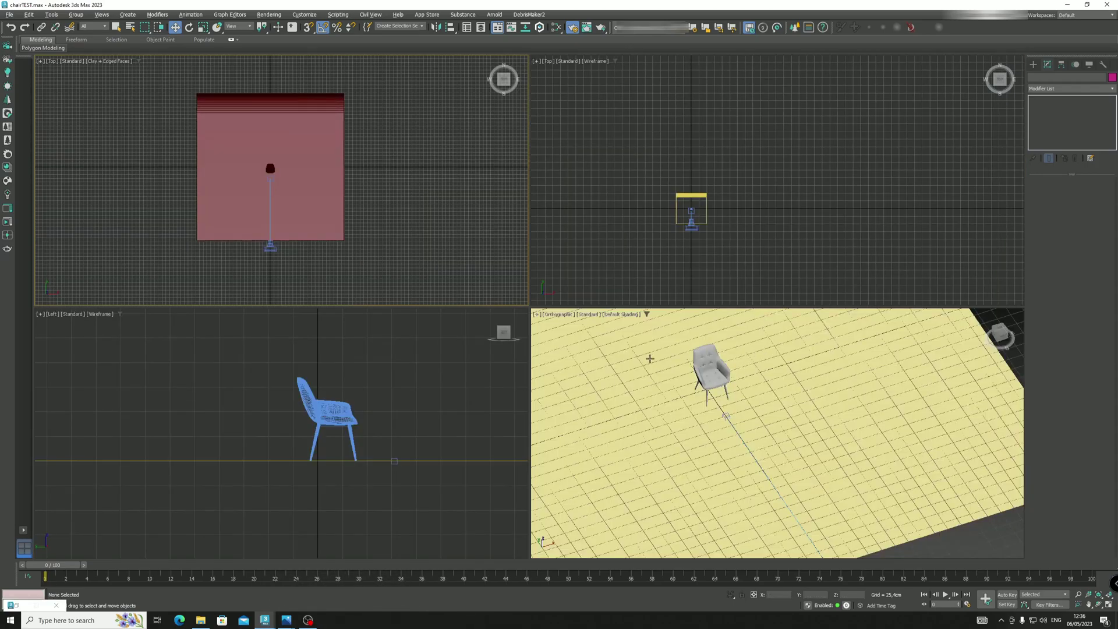
key(c)
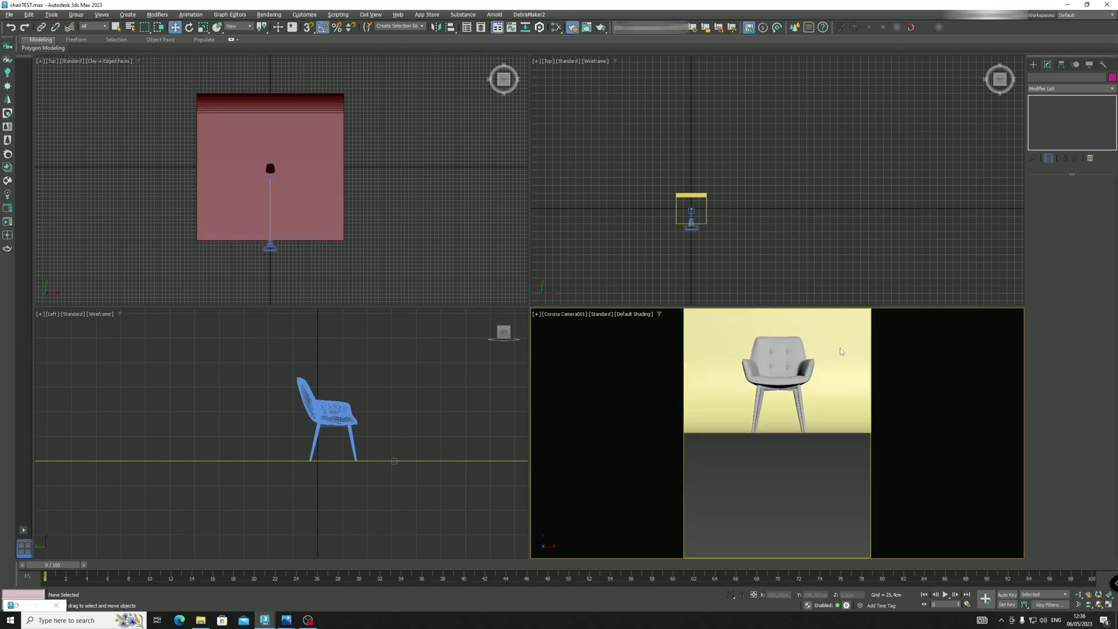
click(270, 216)
alt+middle_drag(308, 253, 306, 221)
click(304, 217)
click(848, 594)
key(Return)
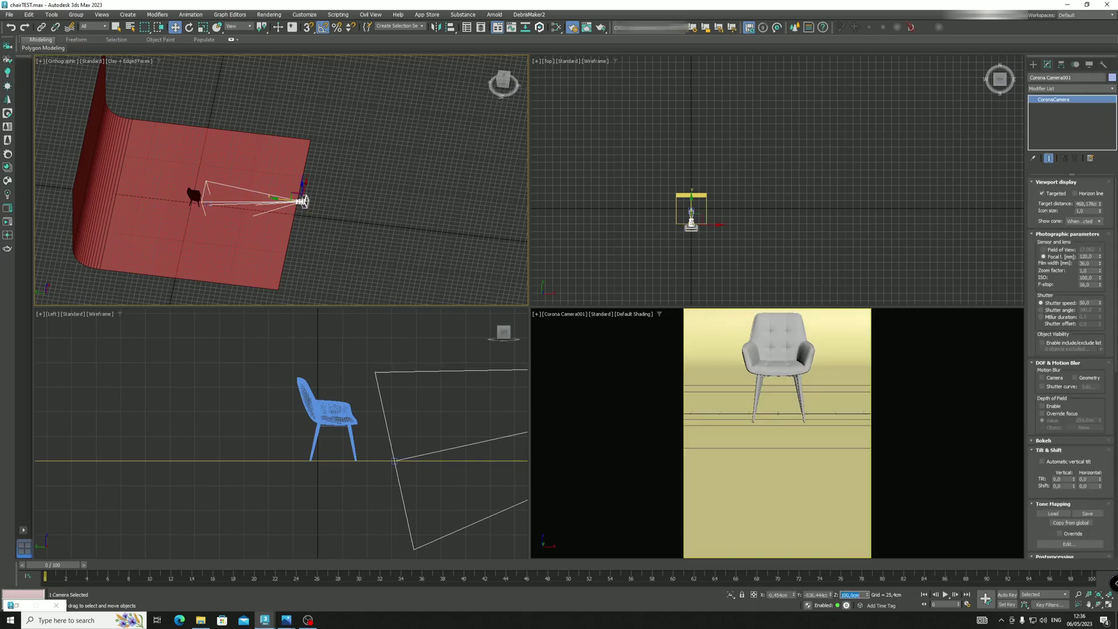
scroll(208, 198, up, 4)
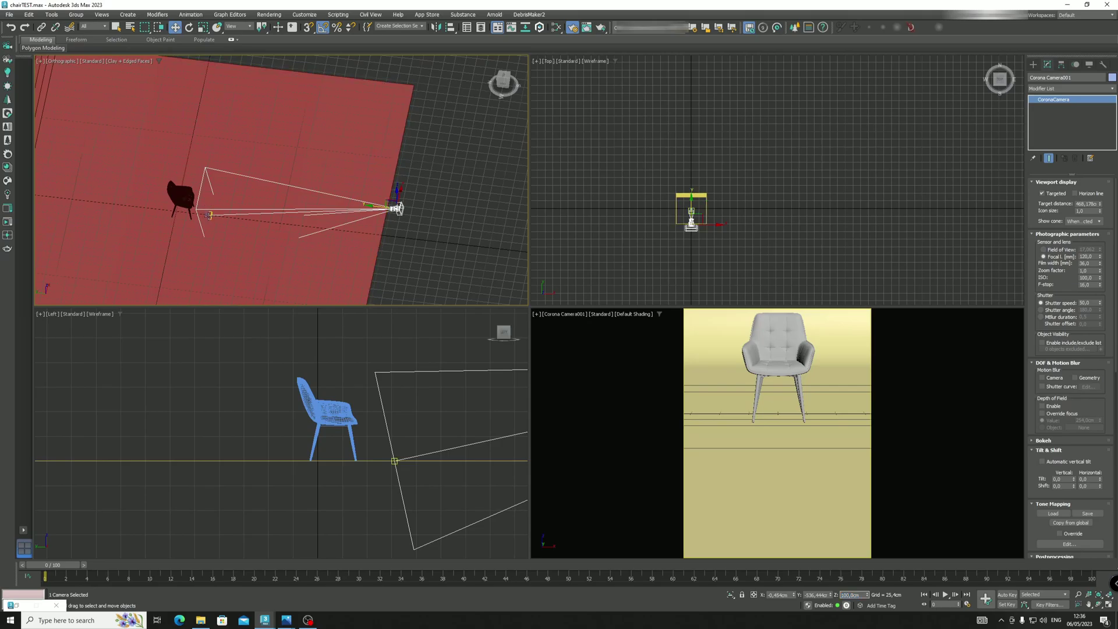
click(209, 214)
click(848, 595)
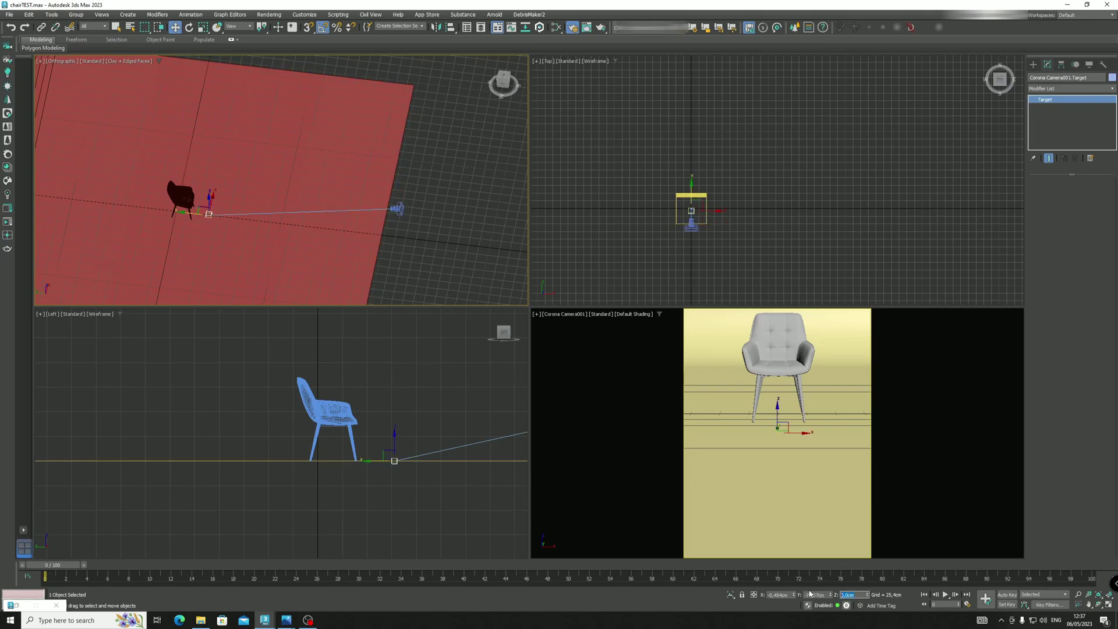
text(50)
key(Return)
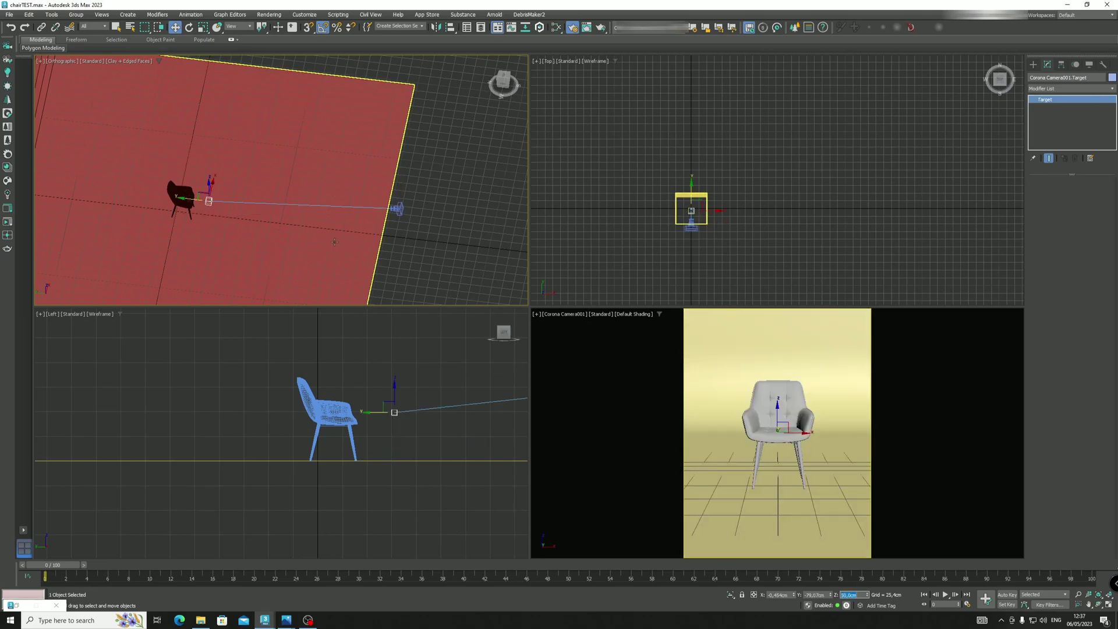
Step: Move the camera right in Top view to frame the chair at a three-quarter angle
alt+middle_drag(331, 240, 302, 254)
click(301, 253)
key(t)
scroll(256, 147, up, 3)
click(288, 235)
drag(288, 235, 288, 224)
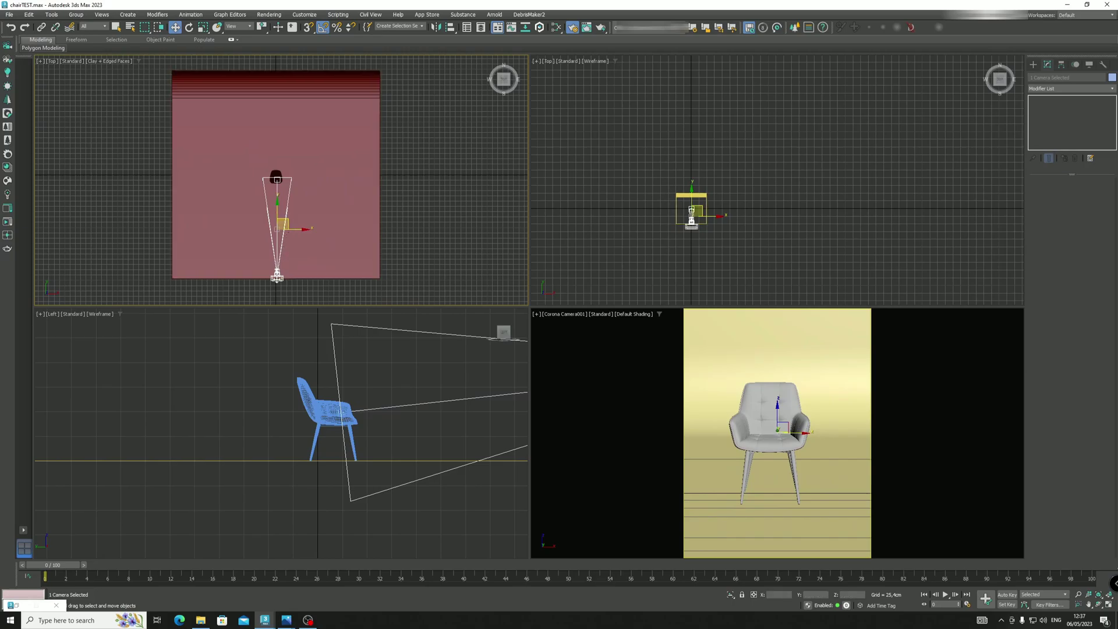
click(278, 274)
drag(293, 274, 337, 263)
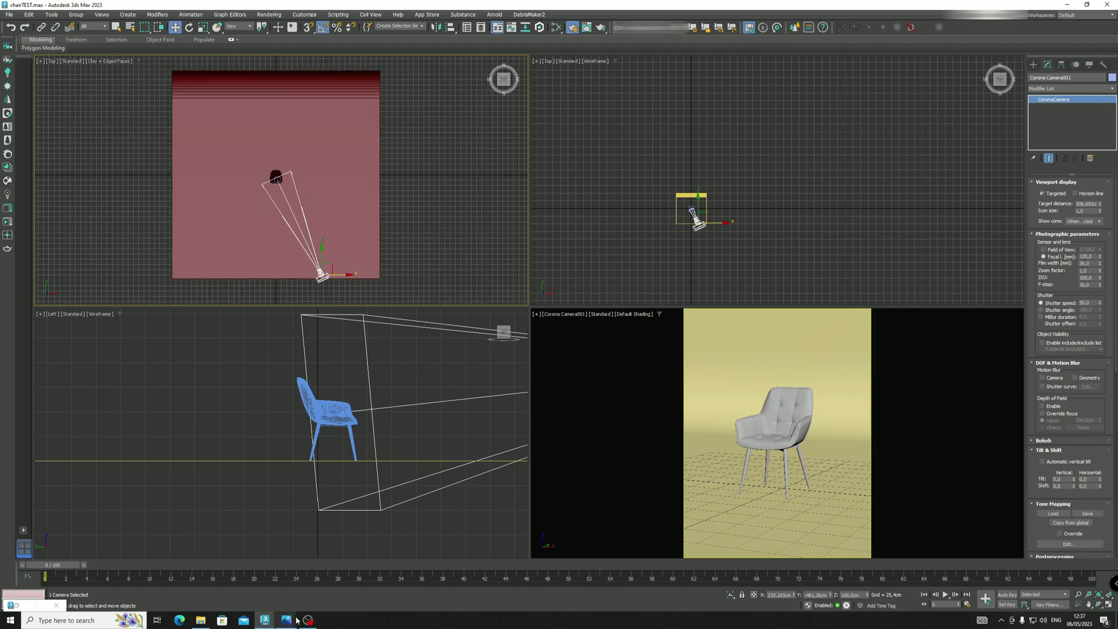
Step: Compare against the 1.1.png reference and nudge the camera slightly further right
mouse_move(285, 619)
click(282, 552)
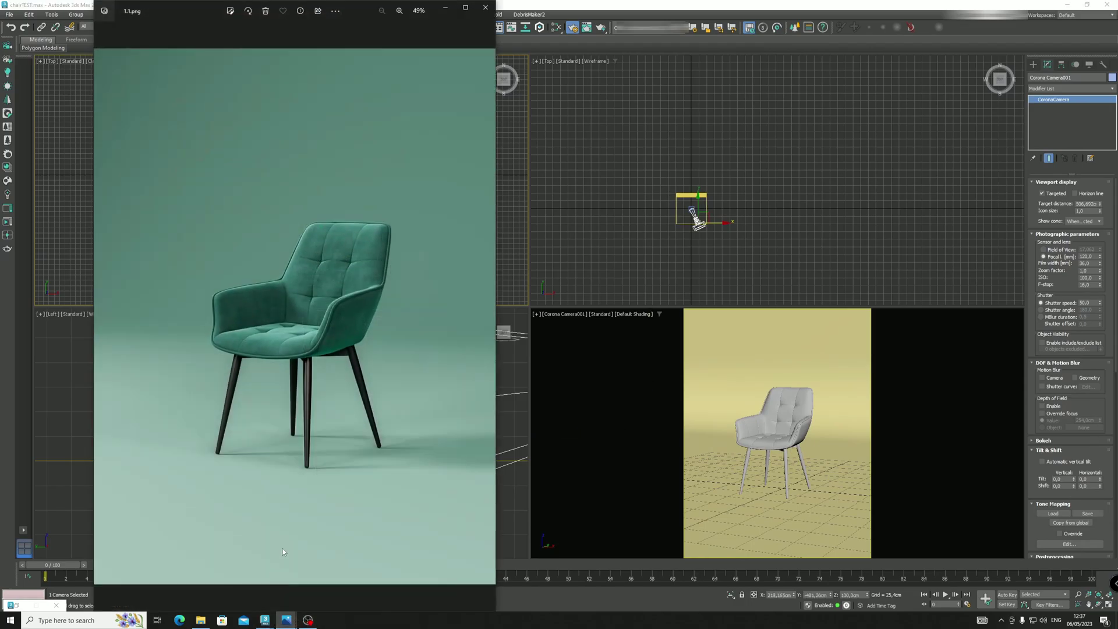
click(445, 8)
drag(338, 273, 345, 271)
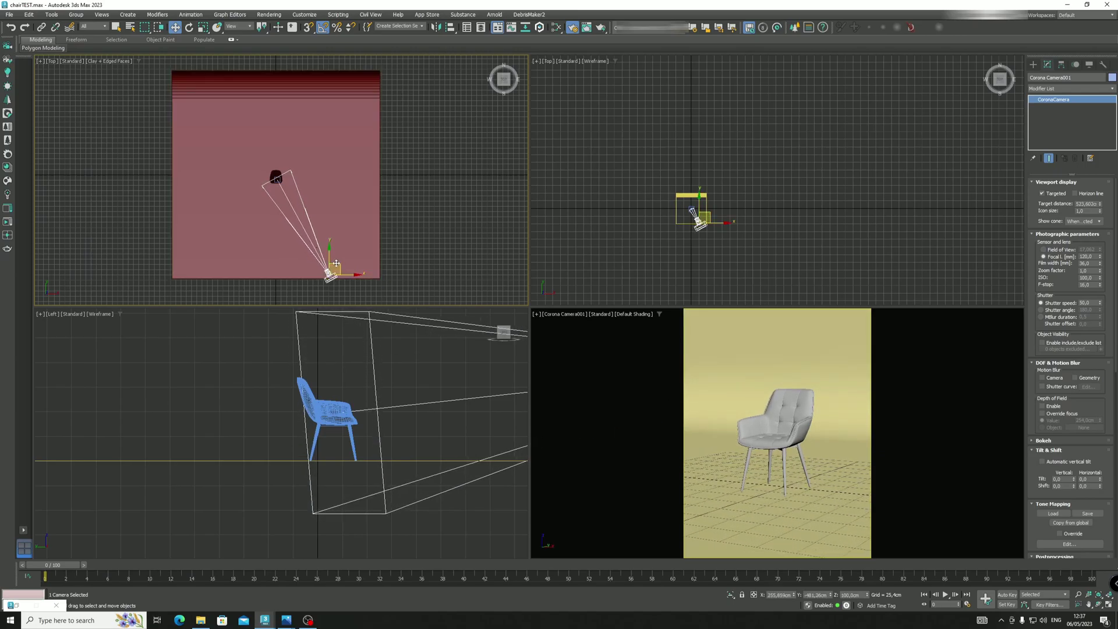
drag(338, 266, 340, 269)
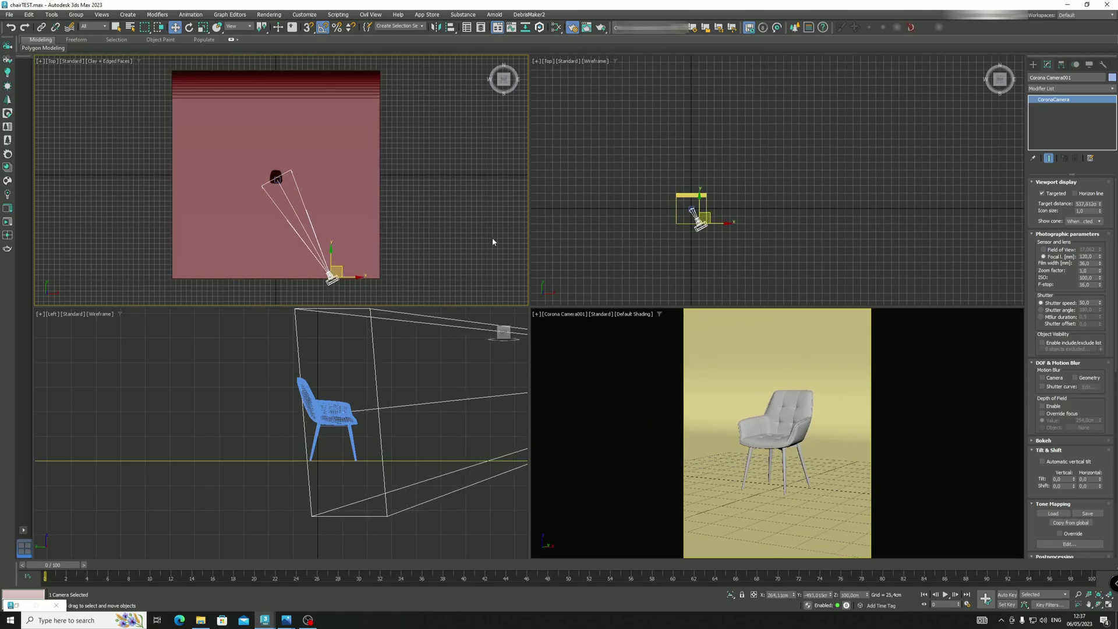
click(444, 200)
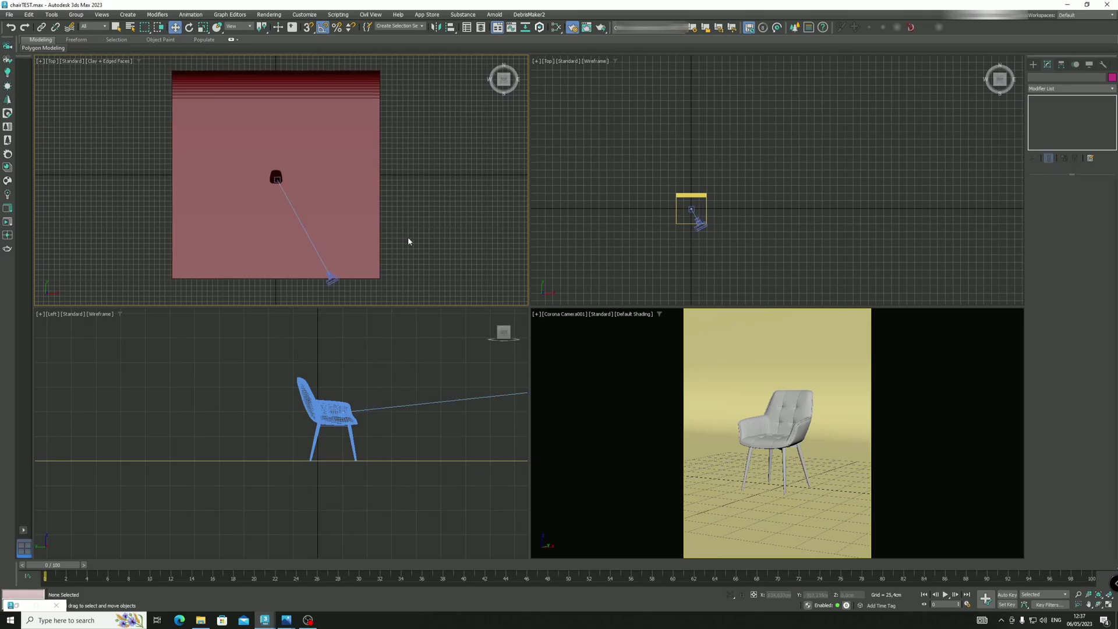
scroll(410, 224, down, 5)
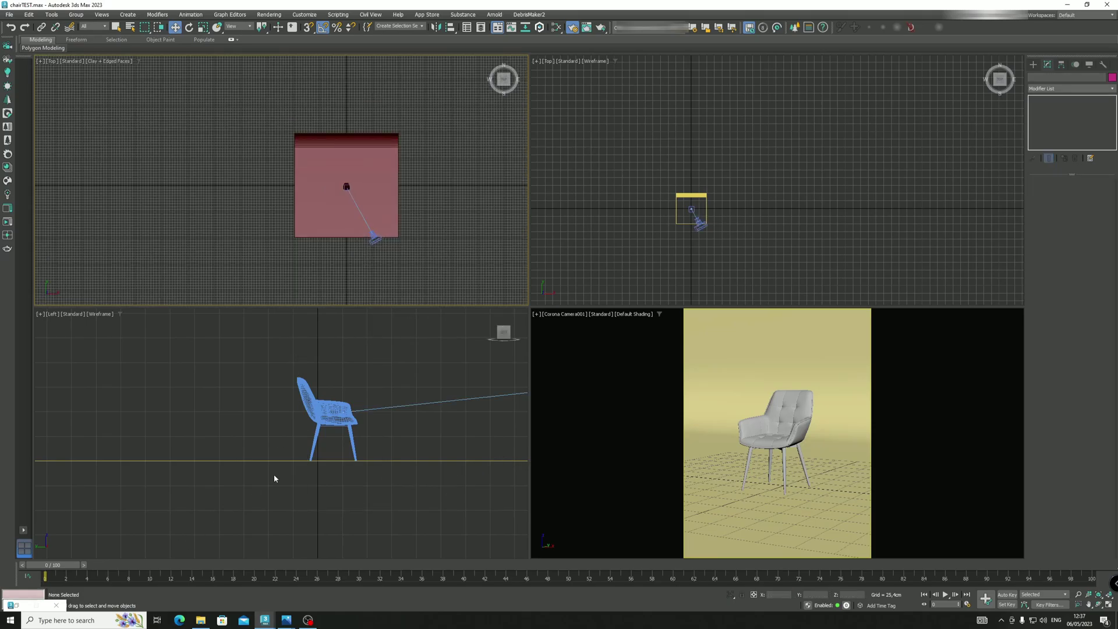
middle_drag(362, 150, 295, 172)
click(286, 620)
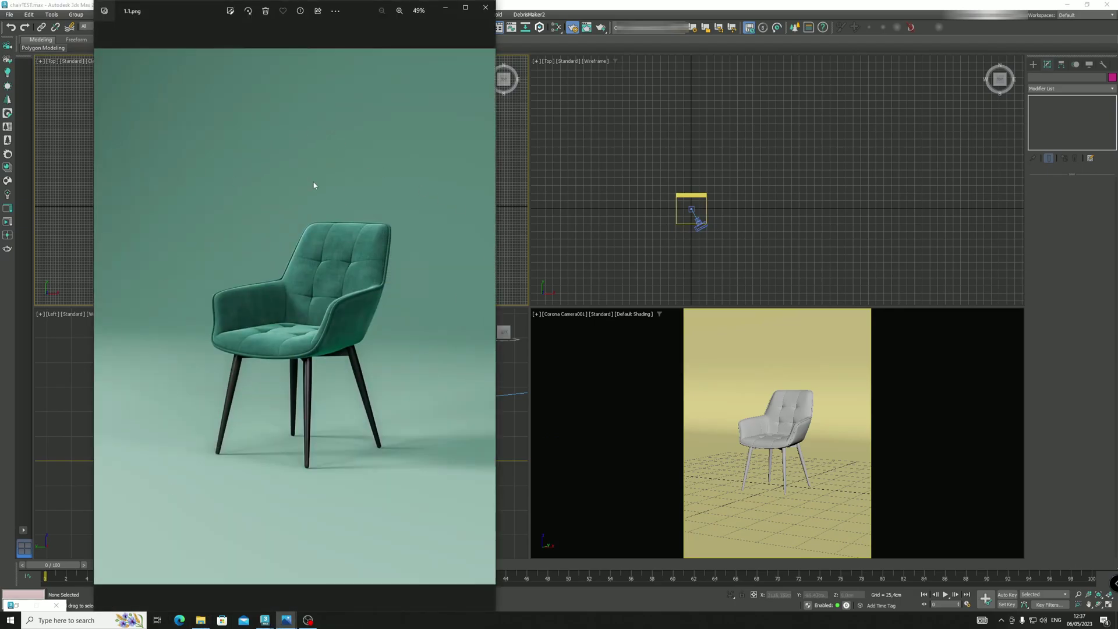
click(447, 10)
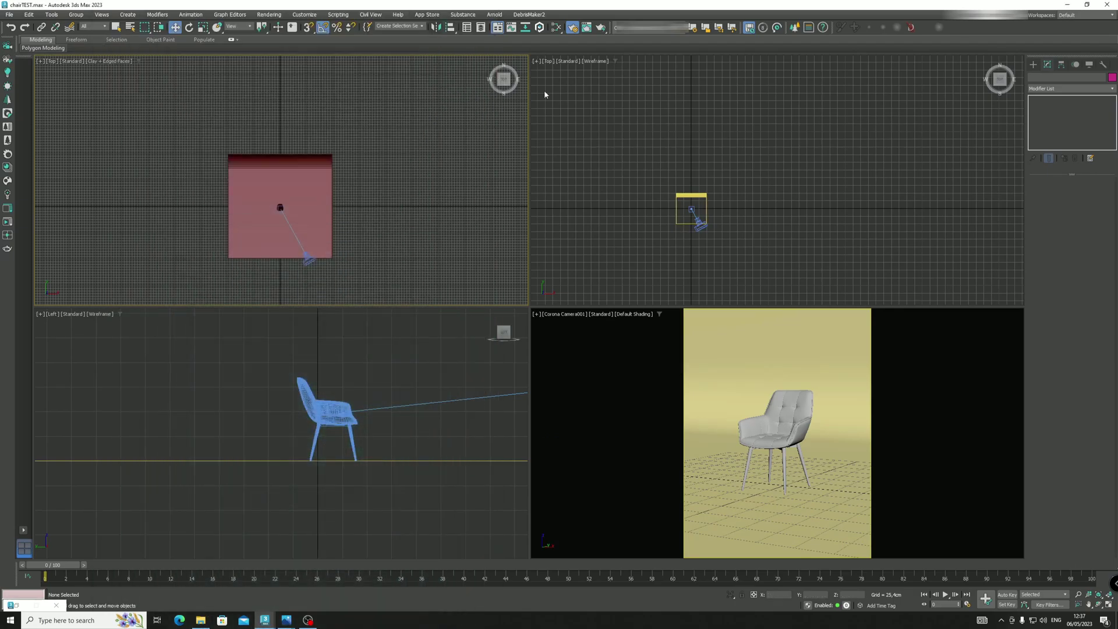
Step: Create CoronaPhysicalMtl Material #25 in the Slate editor and apply it to the backdrop plane
click(557, 27)
right_click(372, 230)
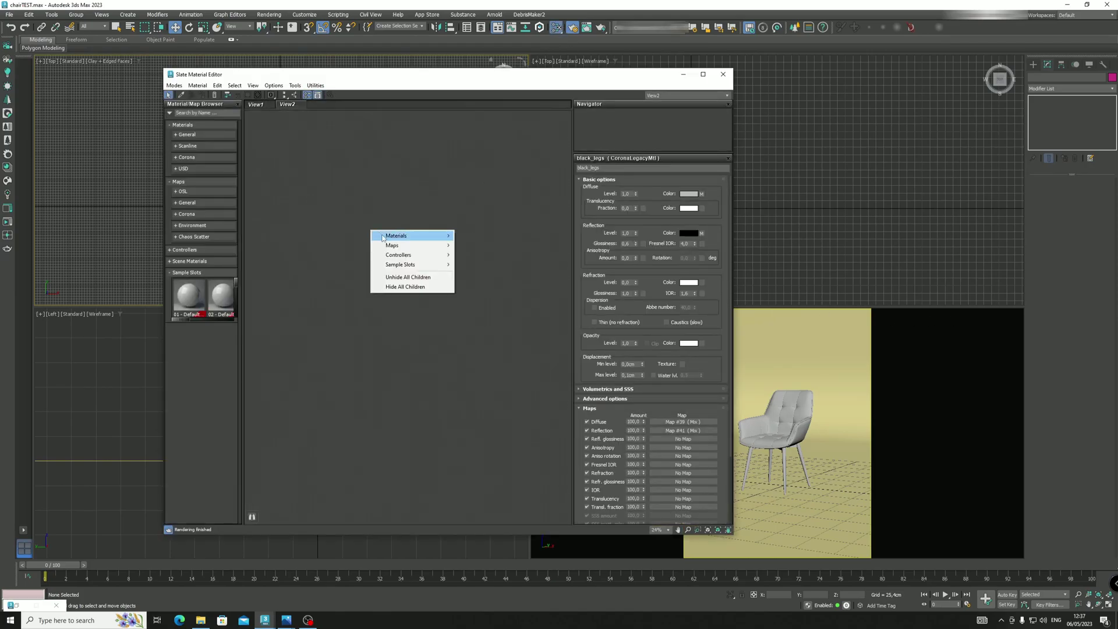
mouse_move(400, 235)
mouse_move(475, 256)
click(534, 254)
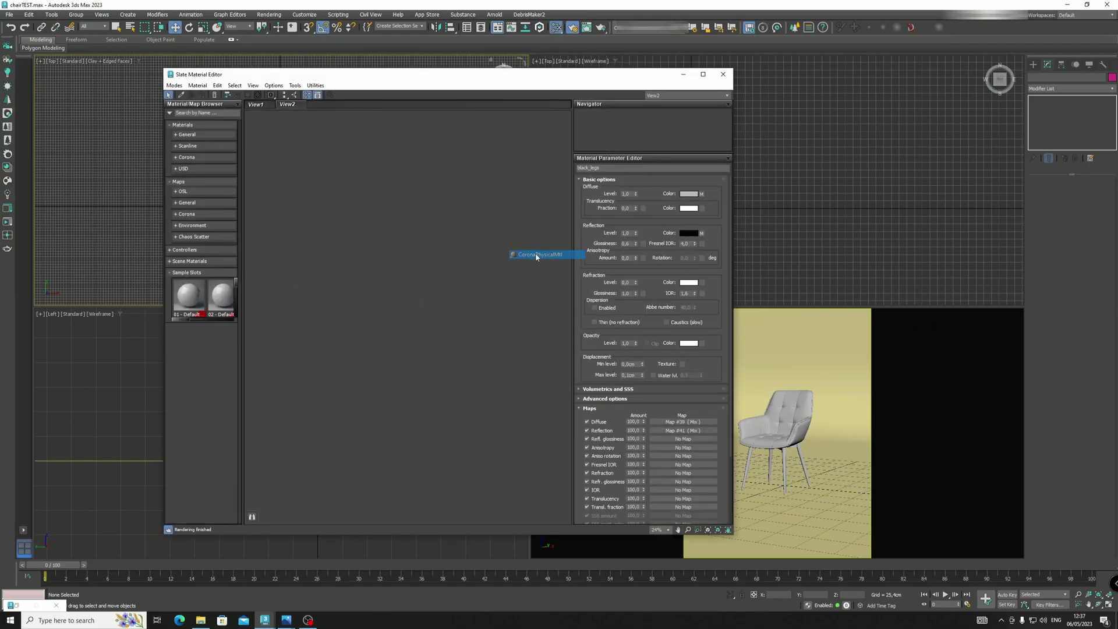
click(788, 350)
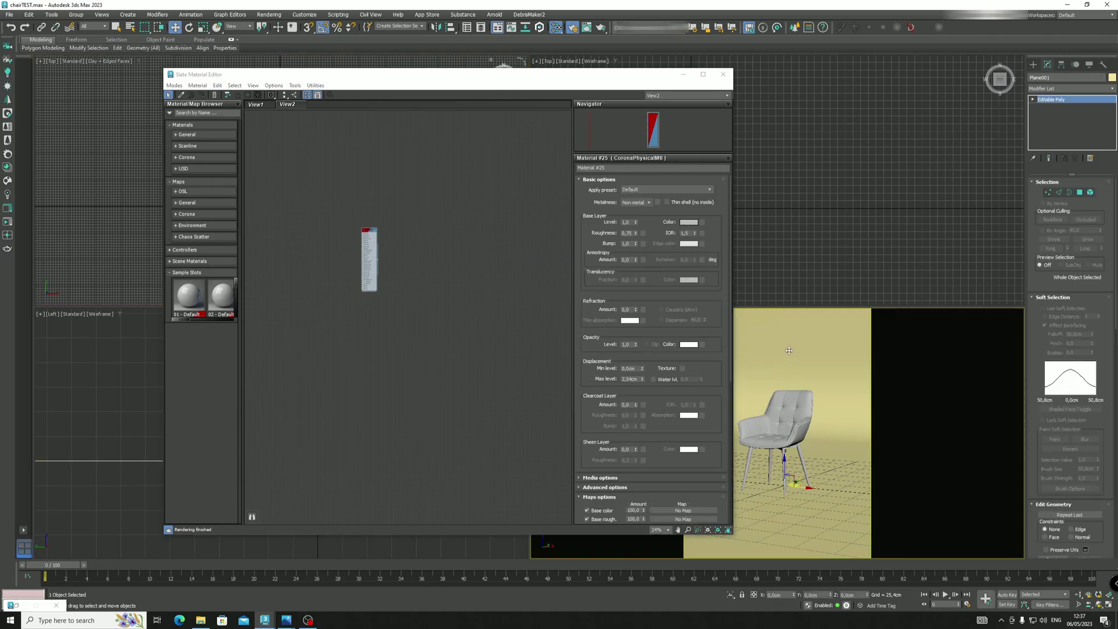
drag(553, 80, 889, 93)
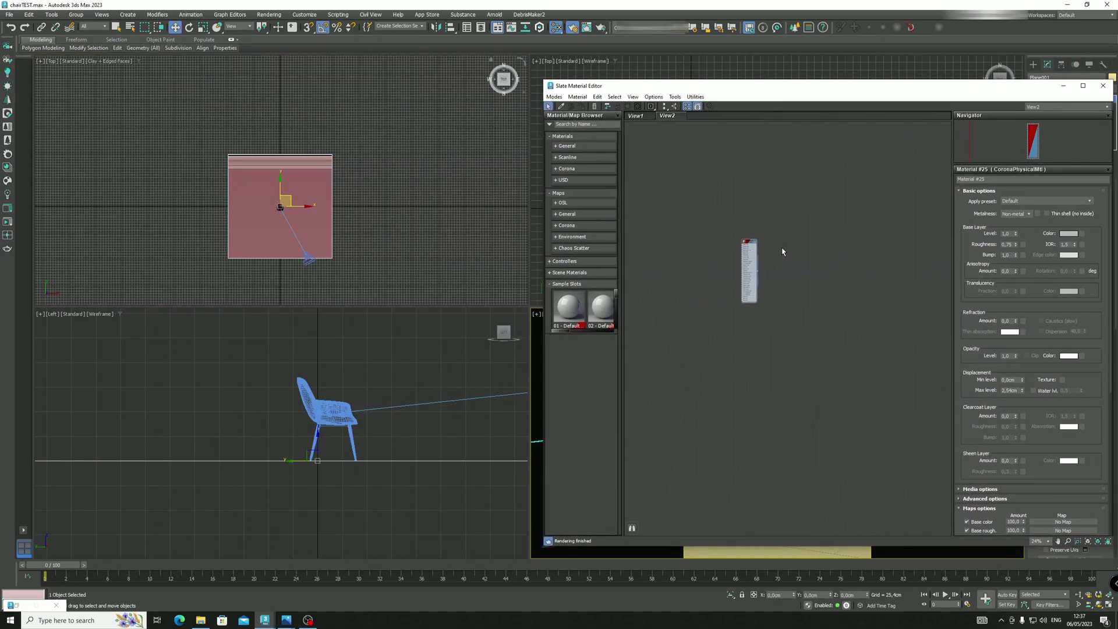
scroll(782, 252, up, 5)
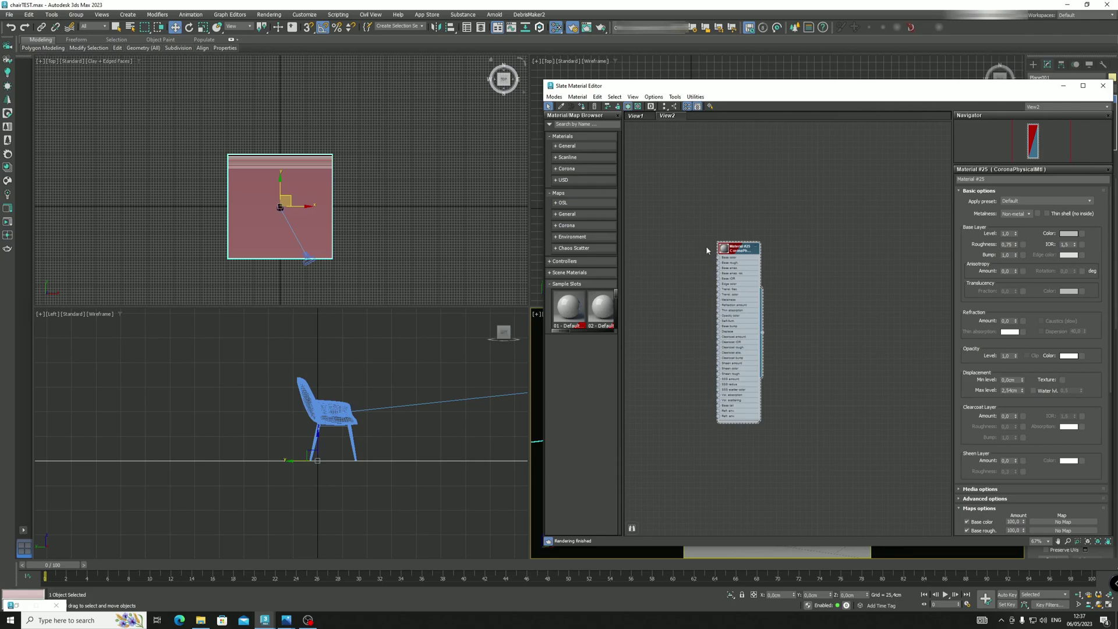
click(1063, 86)
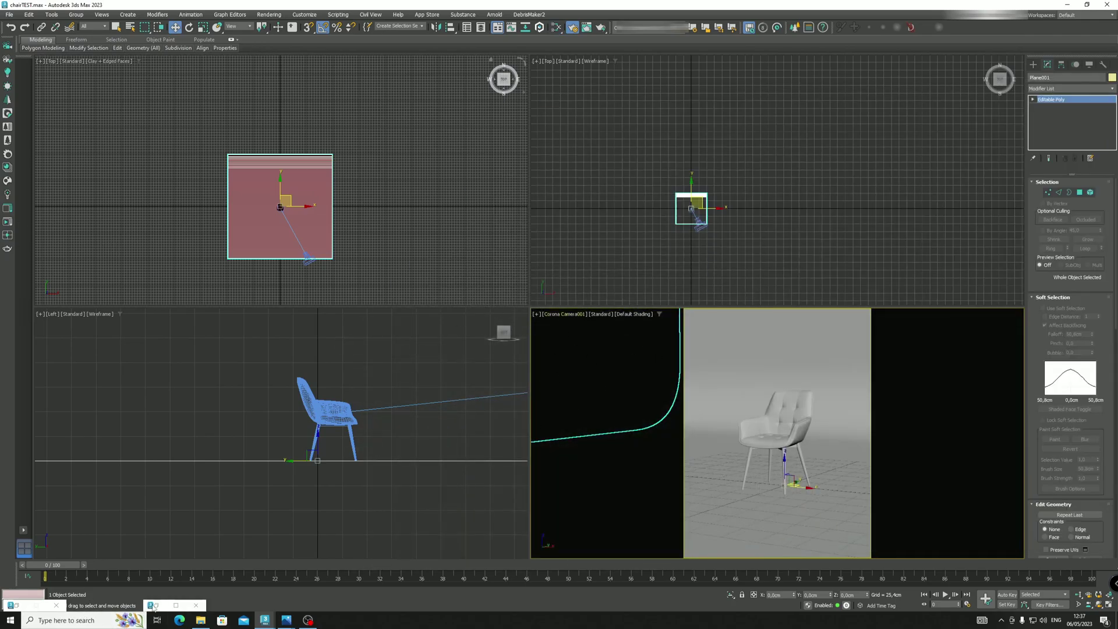
click(176, 605)
middle_drag(834, 251, 916, 212)
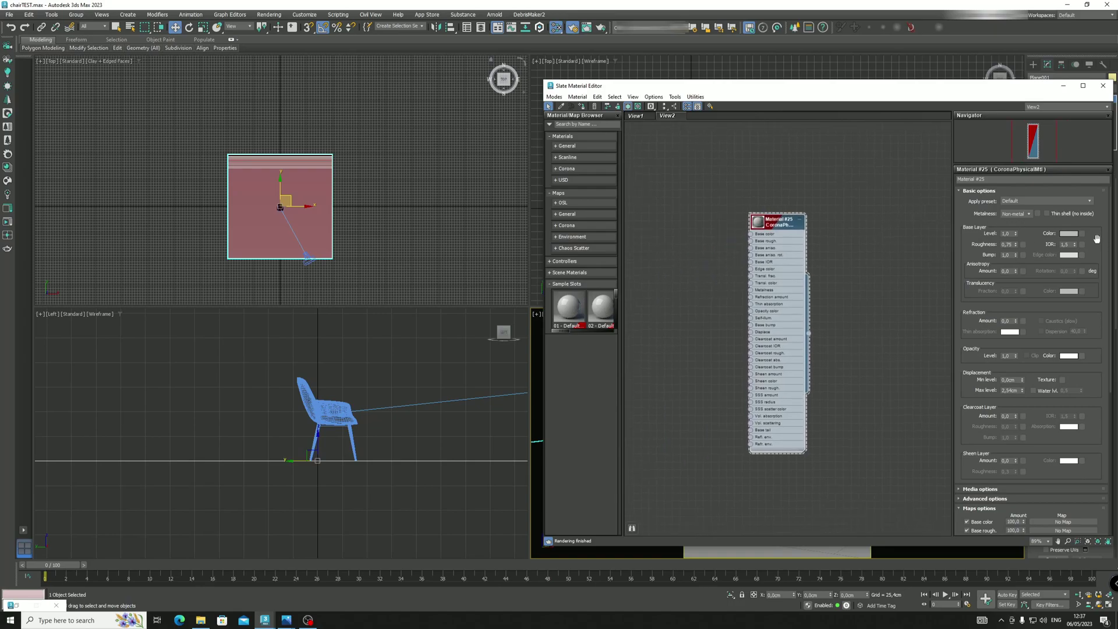
Step: Shift the backdrop's base colour toward teal, entering green 107 and blue 93
click(1067, 234)
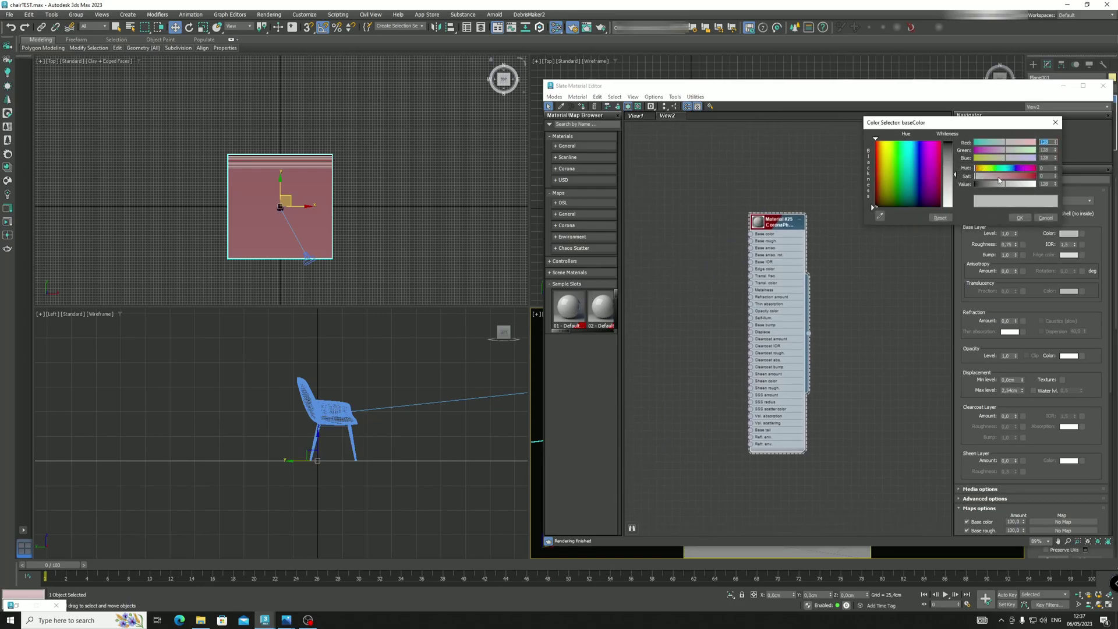
click(1005, 168)
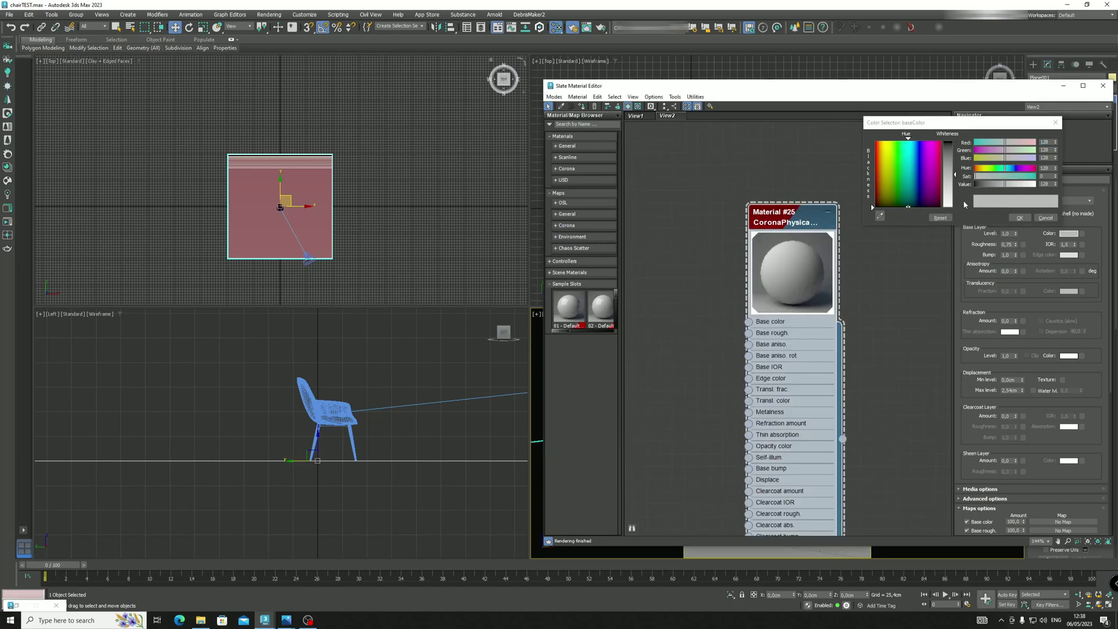
click(1017, 176)
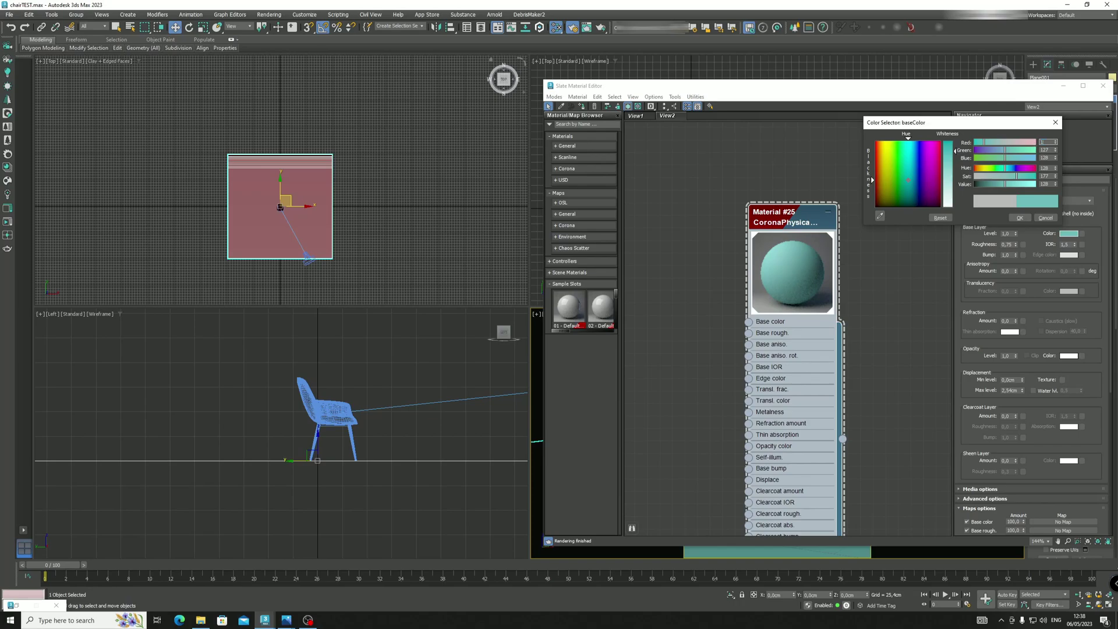
key(Tab)
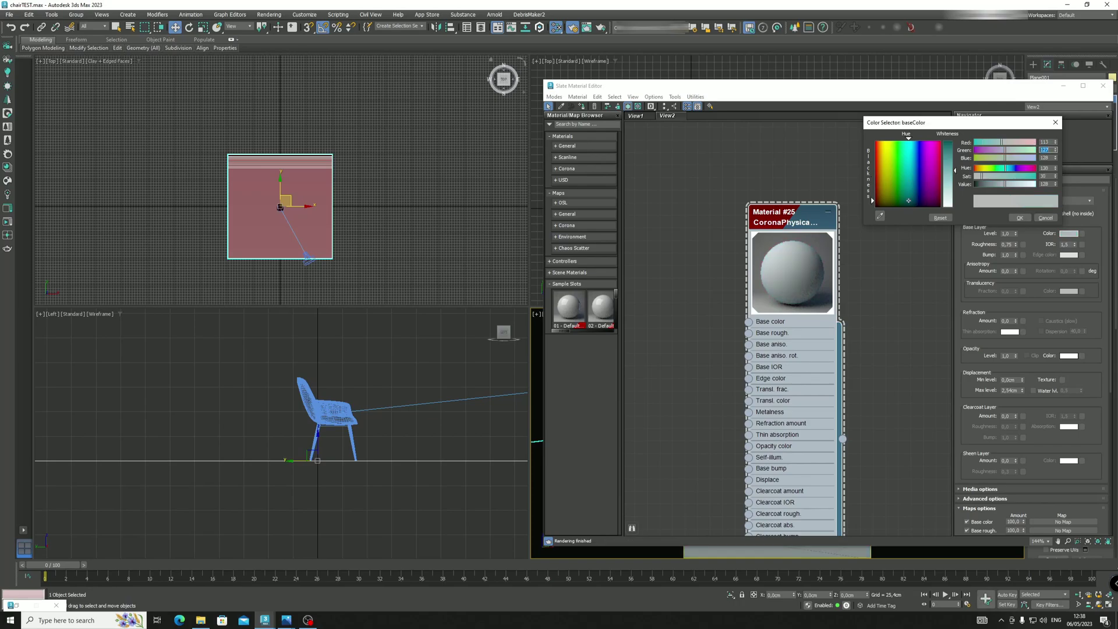
text(107)
key(Tab)
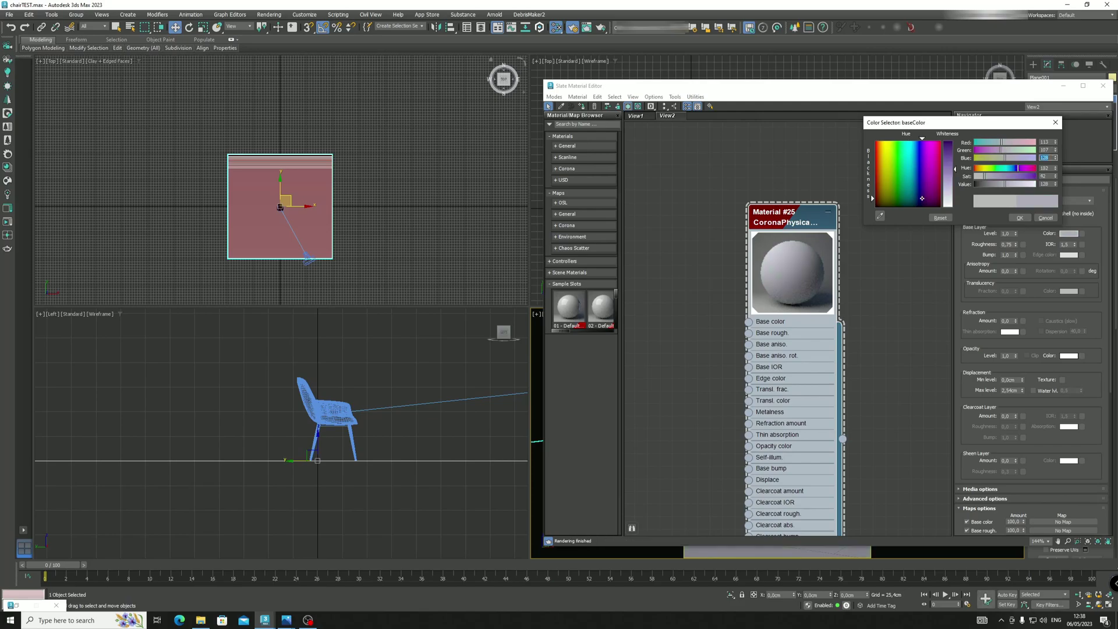
text(93)
key(Return)
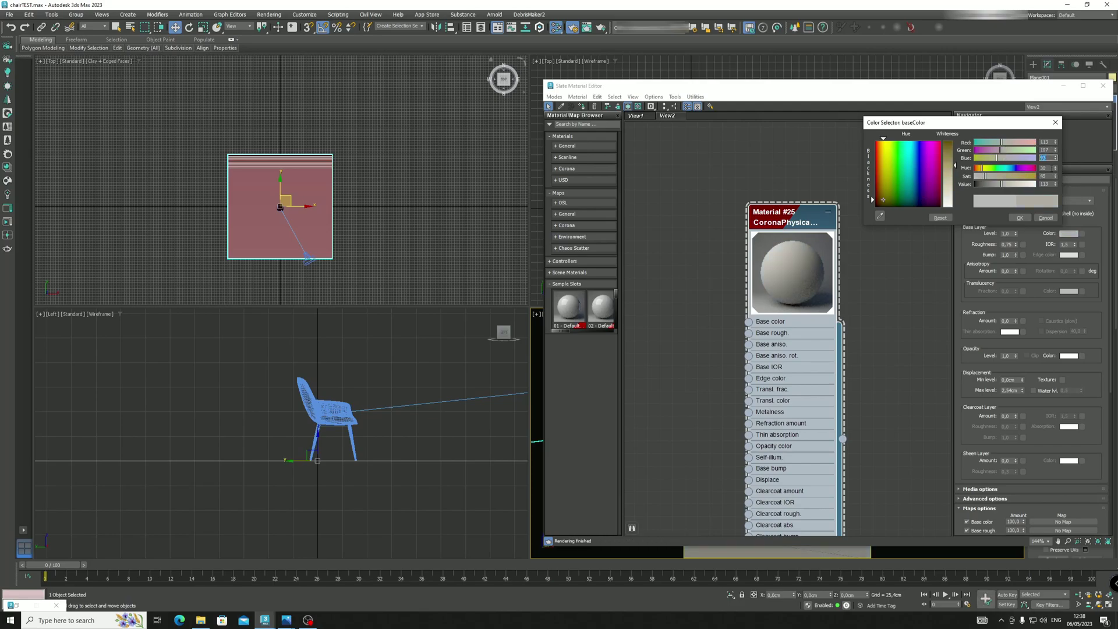
Step: Finalize the base colour at RGB 54, 93, 93 and close the Slate Material Editor
click(1041, 165)
click(1047, 142)
text(54)
key(Tab)
text(93)
key(Tab)
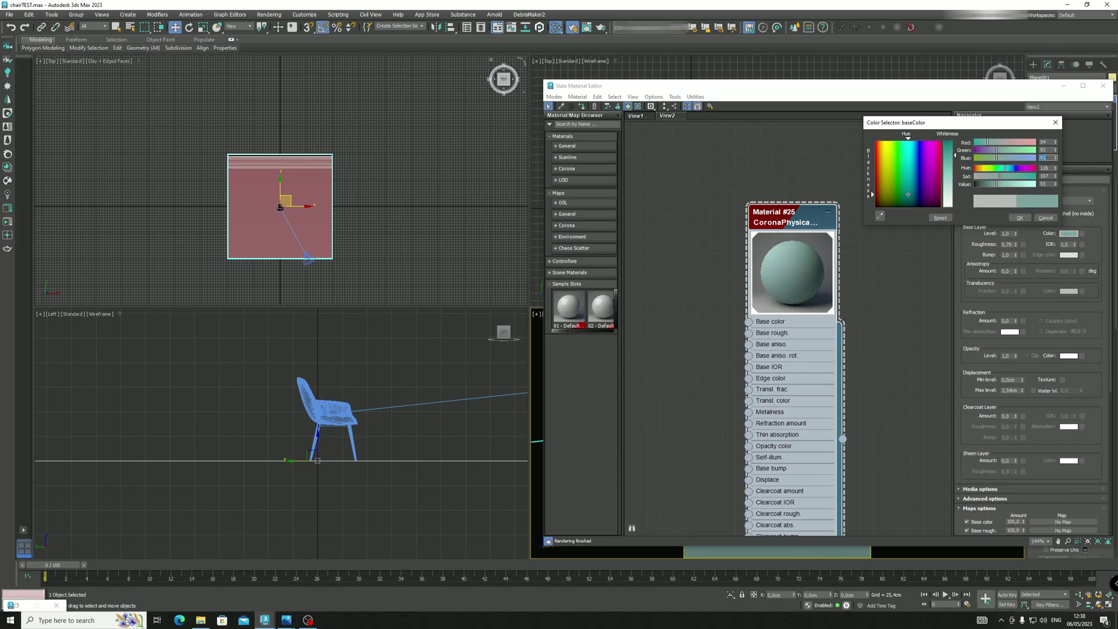
click(1019, 218)
drag(815, 88, 400, 36)
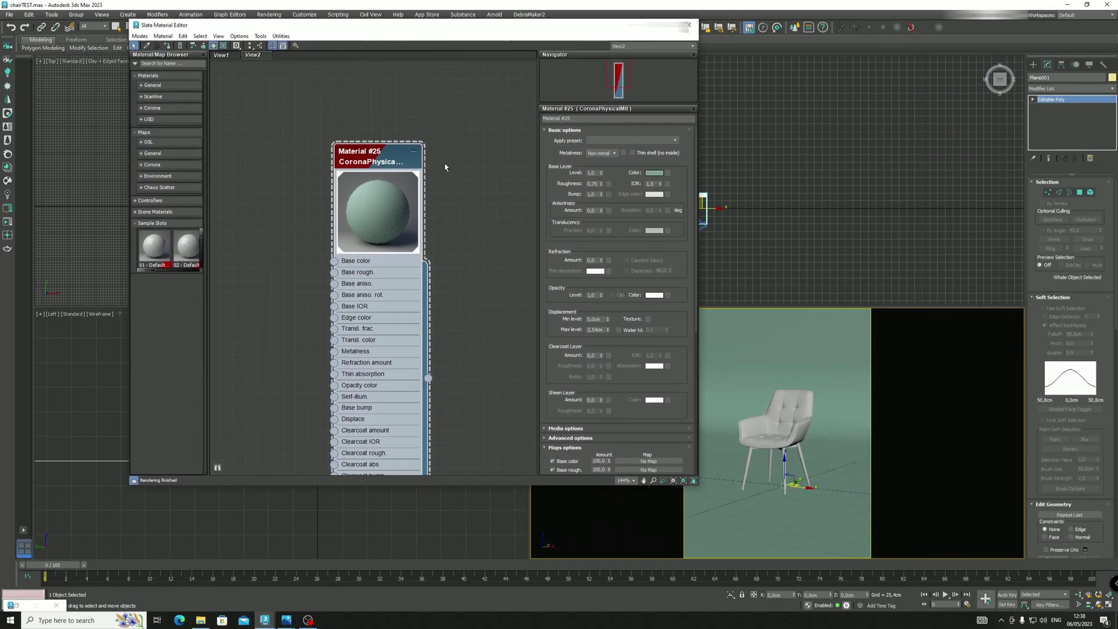
click(689, 24)
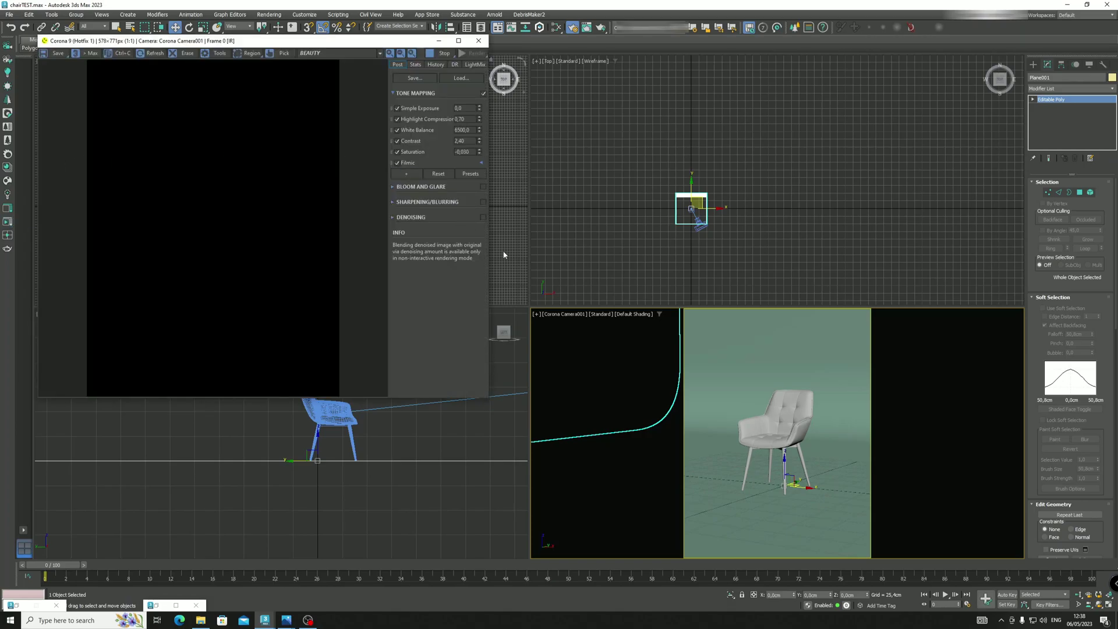
click(463, 174)
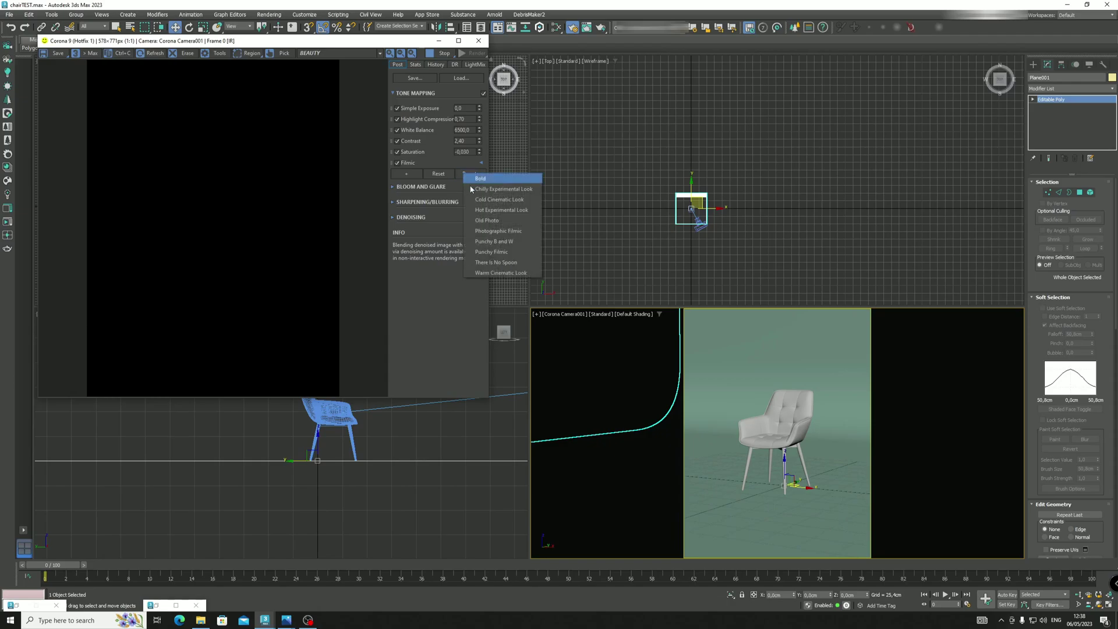
click(491, 252)
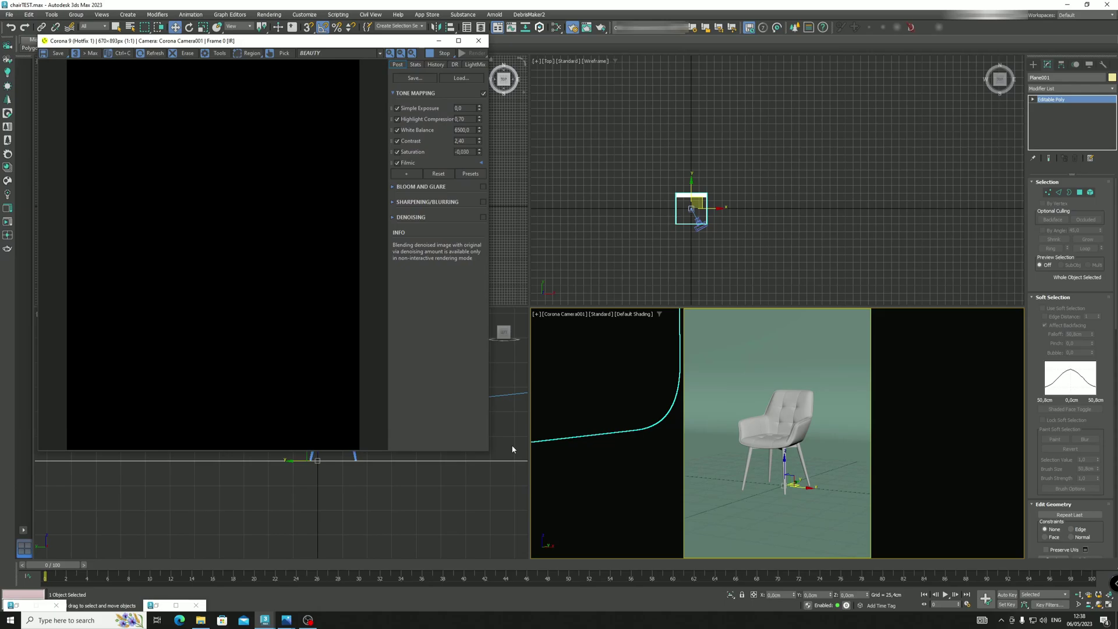
click(438, 40)
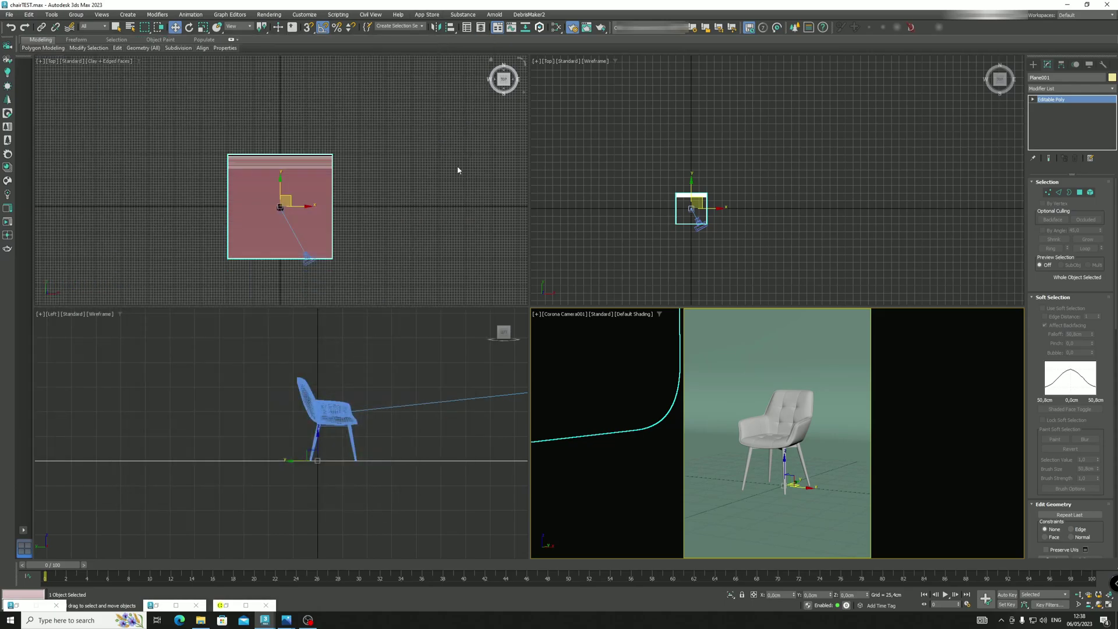
Step: Draw a new CoronaLight rectangle in the Top view, left of the backdrop
click(359, 227)
click(1033, 64)
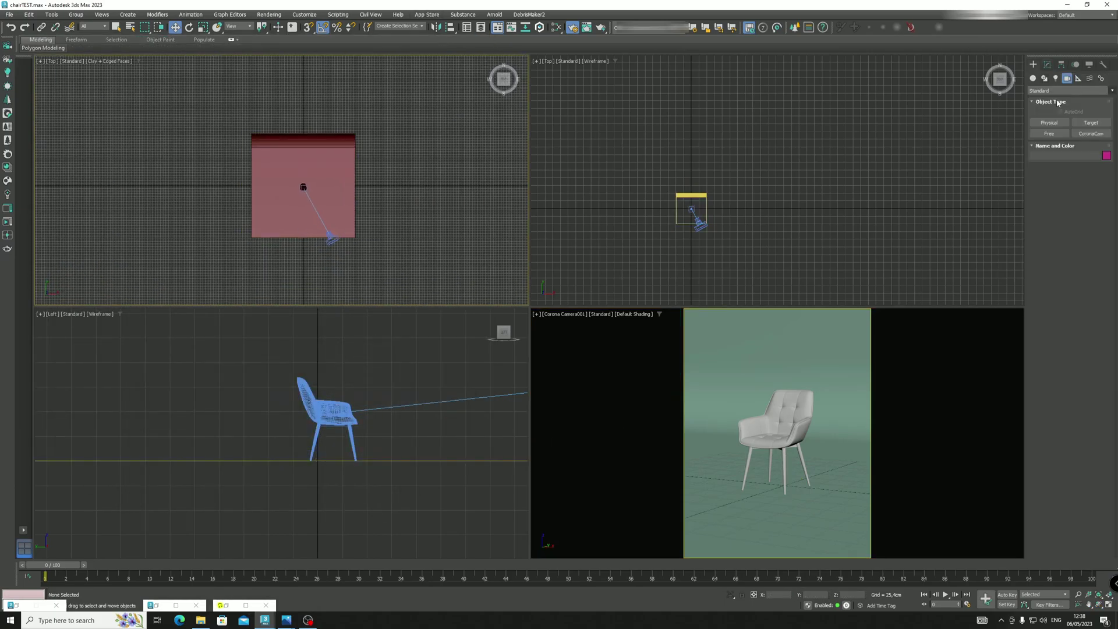
click(1055, 78)
click(1055, 79)
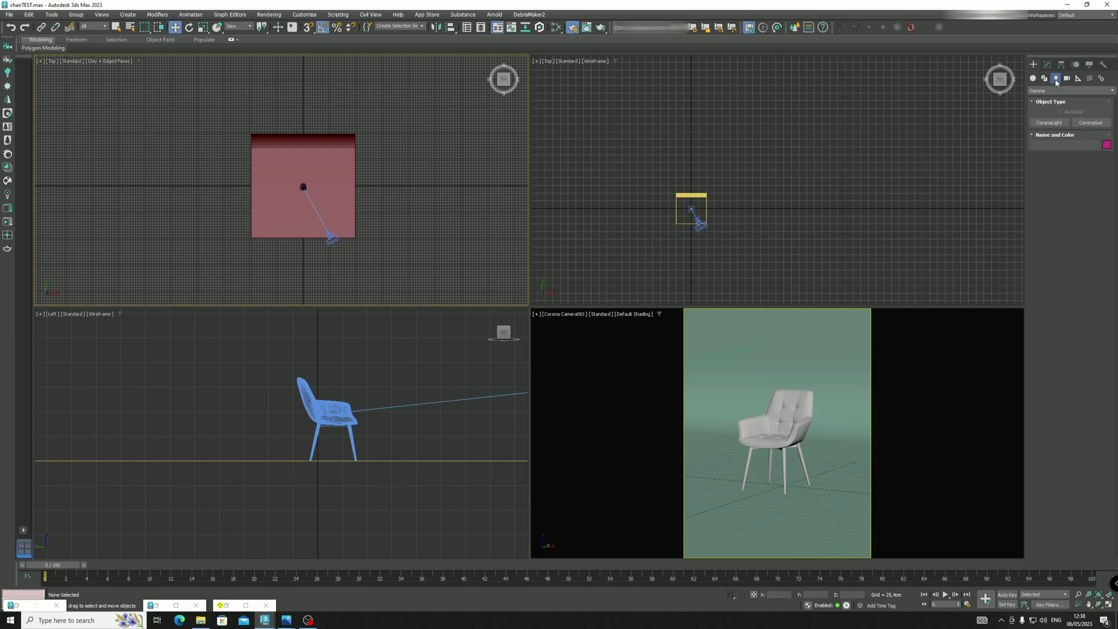
click(1051, 92)
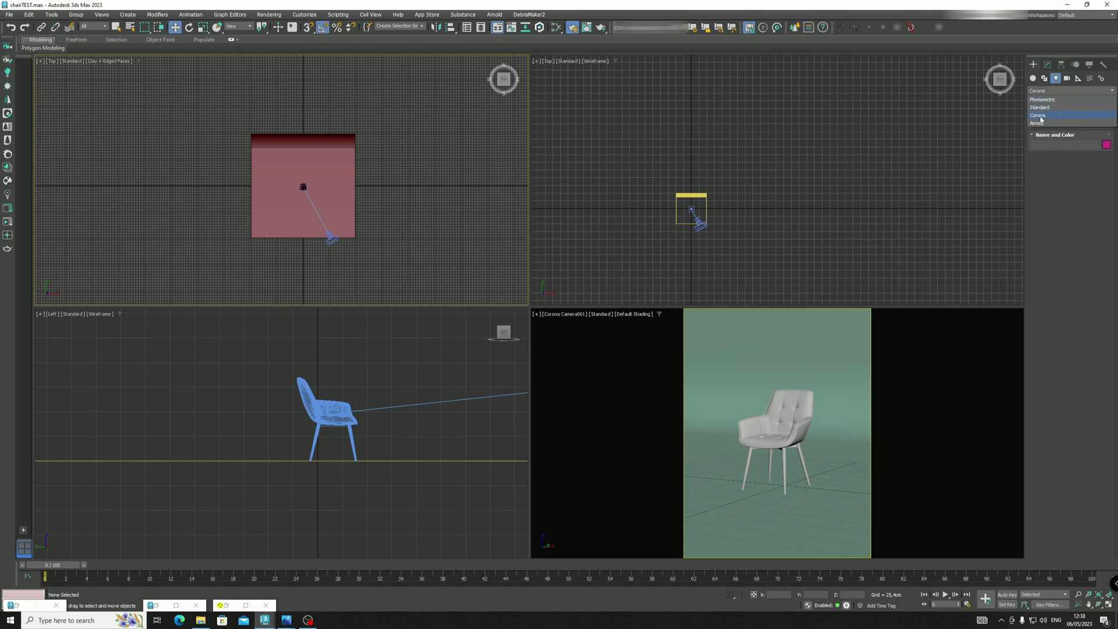
click(1057, 125)
click(1058, 126)
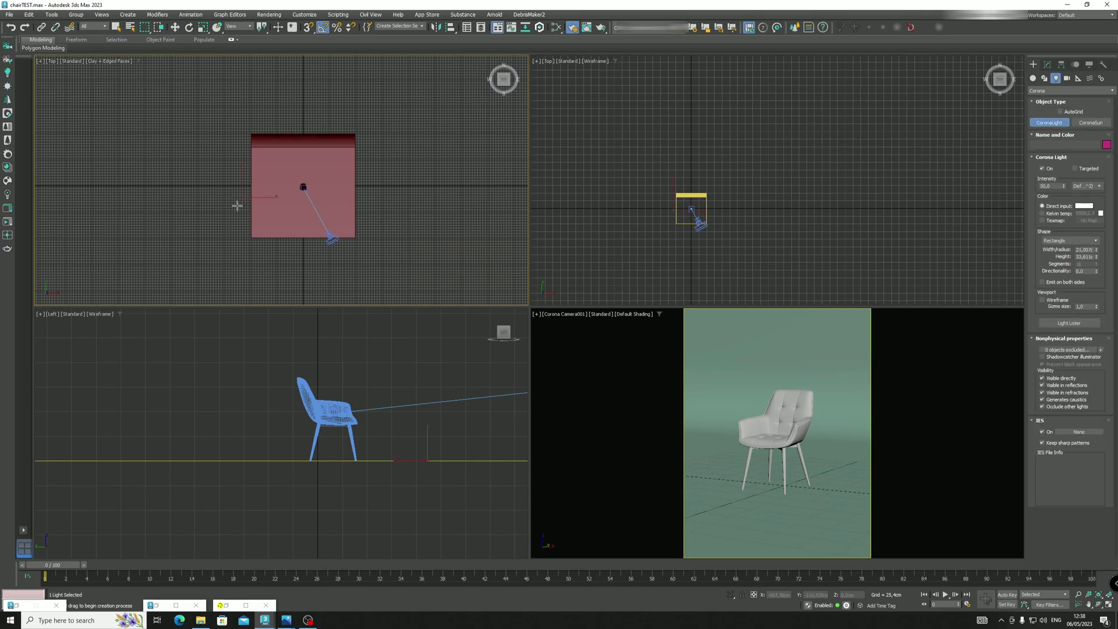
drag(234, 209, 243, 227)
key(w)
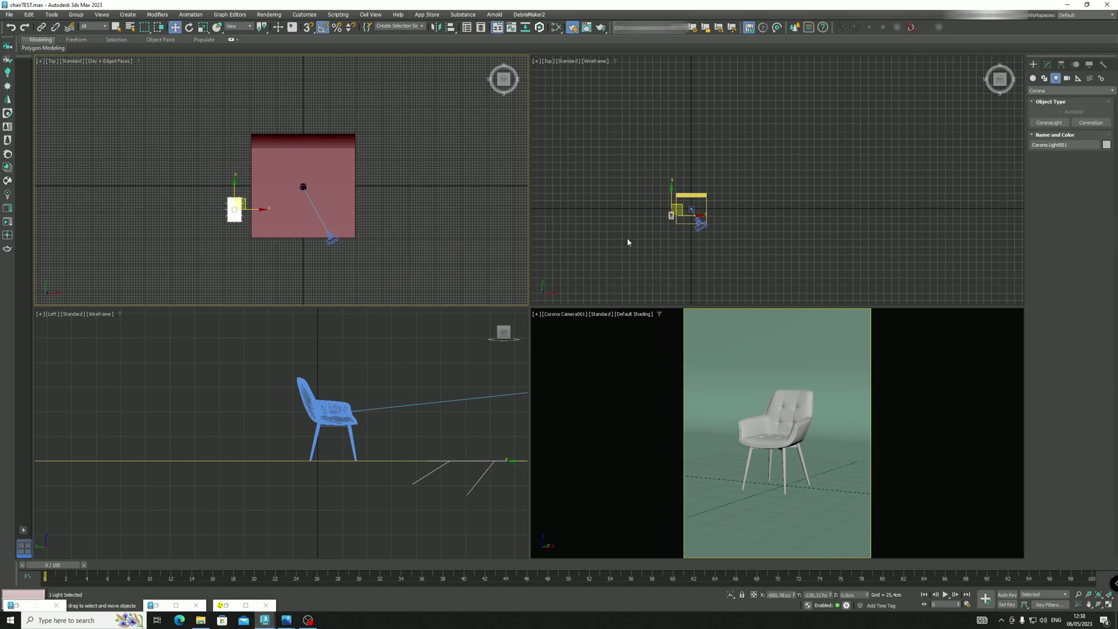
Step: Set the light's Width and Height to 170 cm
click(1047, 64)
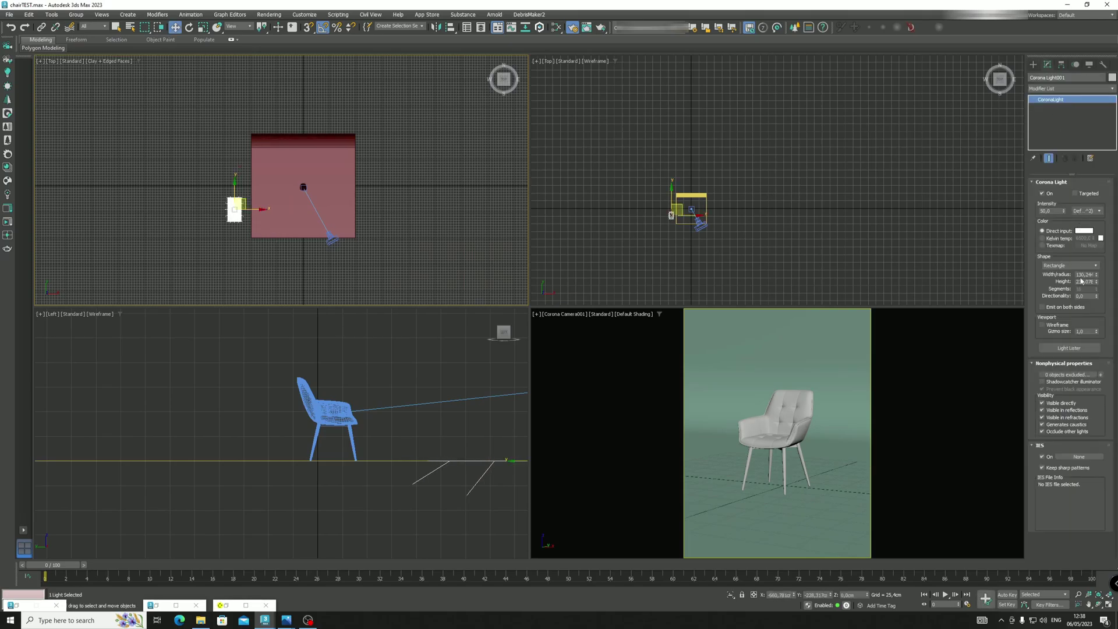
double_click(1084, 274)
text(170)
key(Tab)
text(170)
scroll(216, 201, up, 5)
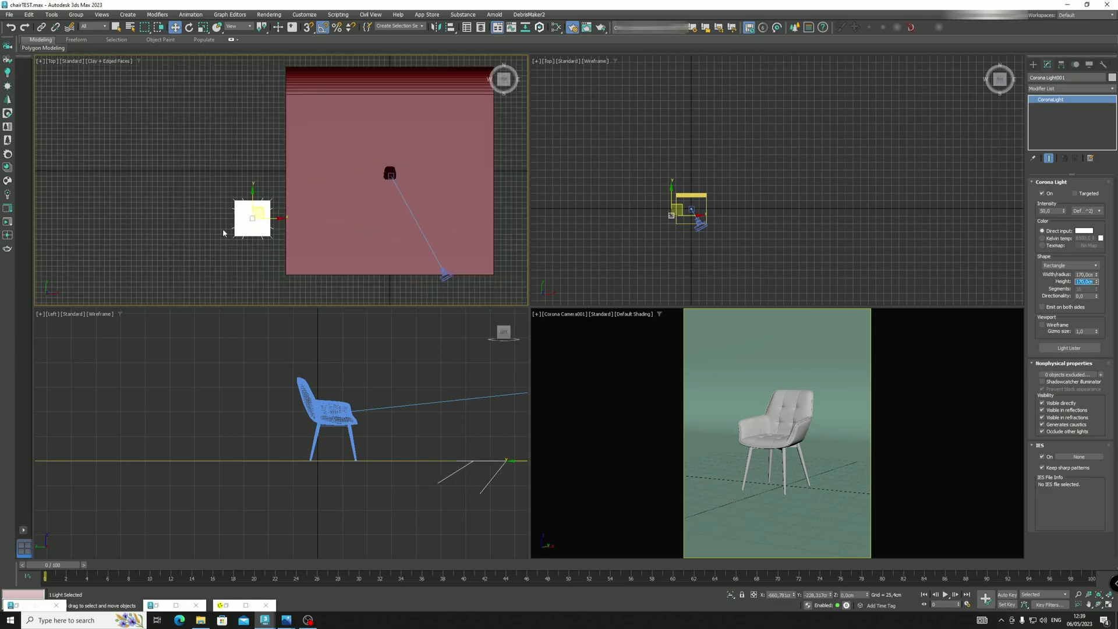
click(238, 255)
Step: Rotate the light 90° to stand upright, with angle snap on
click(252, 219)
key(e)
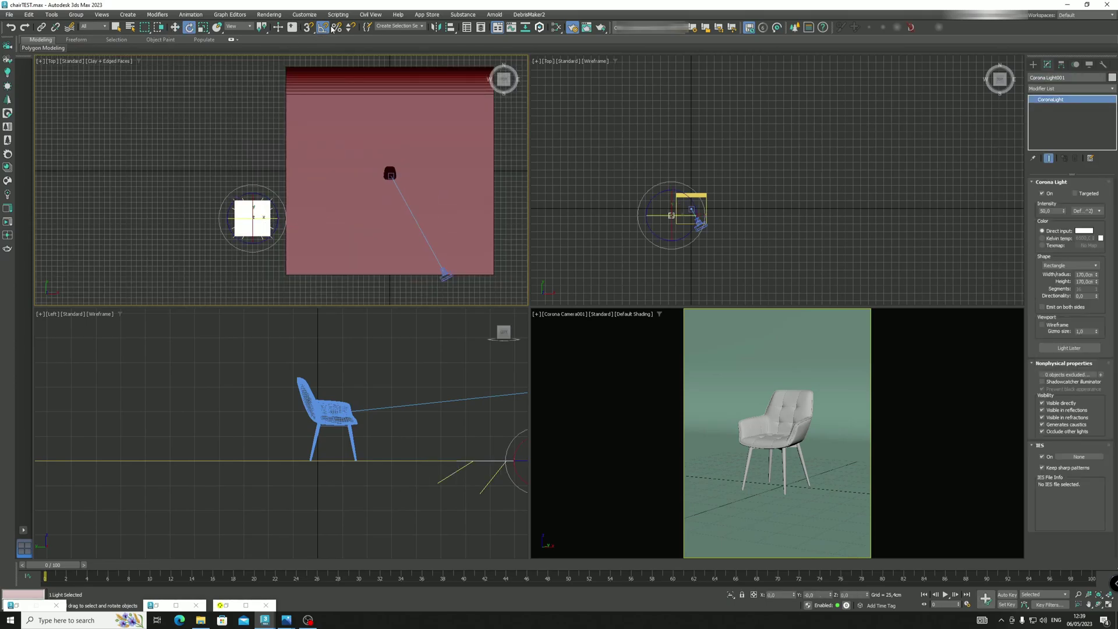
click(324, 27)
drag(259, 219, 224, 215)
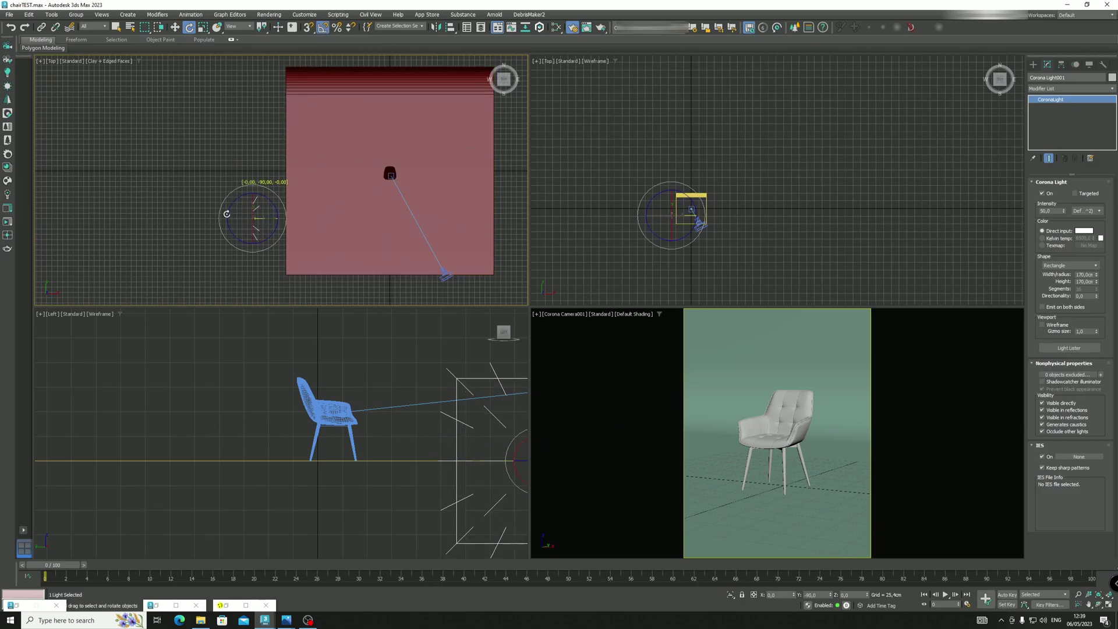
Step: Move the light up beside the chair and nudge it closer to the backdrop
key(w)
alt+middle_drag(326, 187, 265, 209)
drag(265, 209, 284, 178)
key(t)
drag(235, 212, 237, 212)
scroll(236, 212, up, 5)
scroll(237, 212, down, 3)
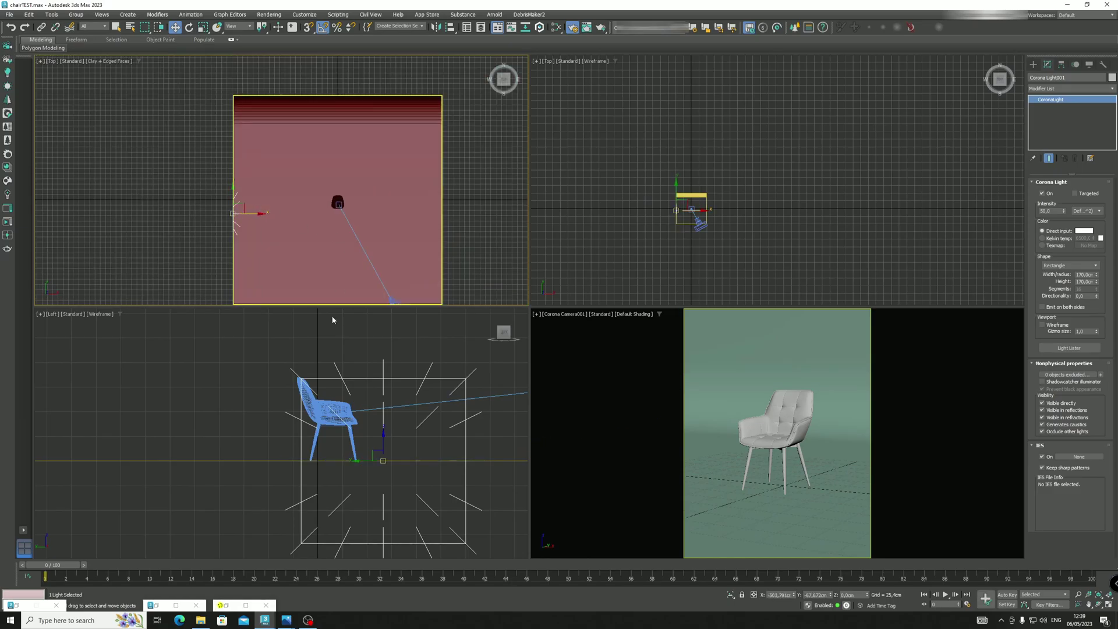
Step: Render the Corona Camera001 view, then hide the material editor, render settings and VFB
click(224, 605)
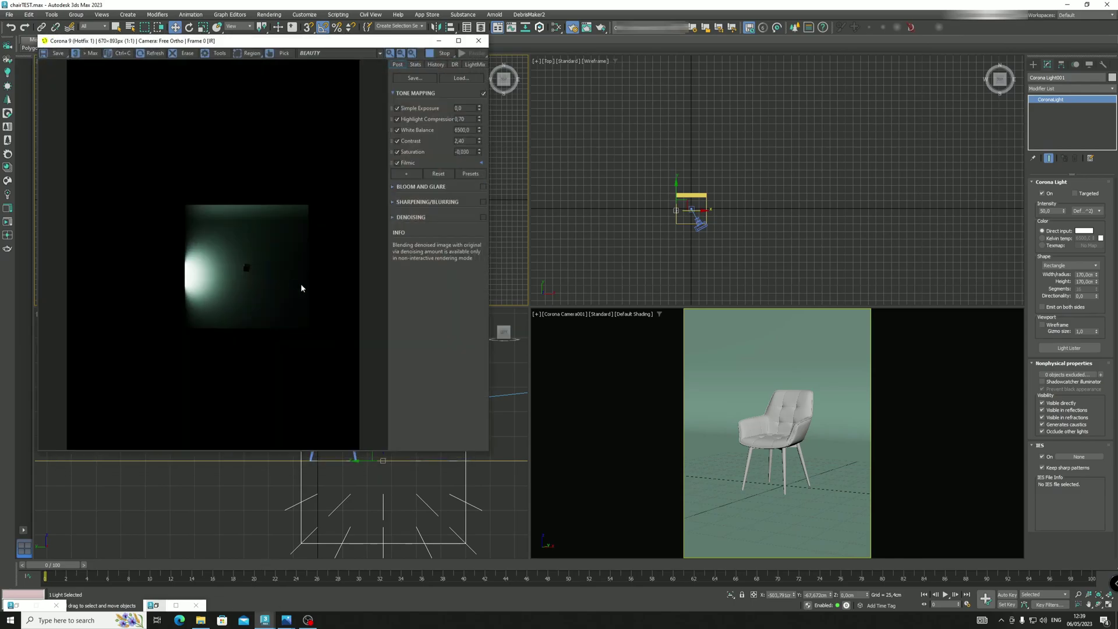
click(634, 366)
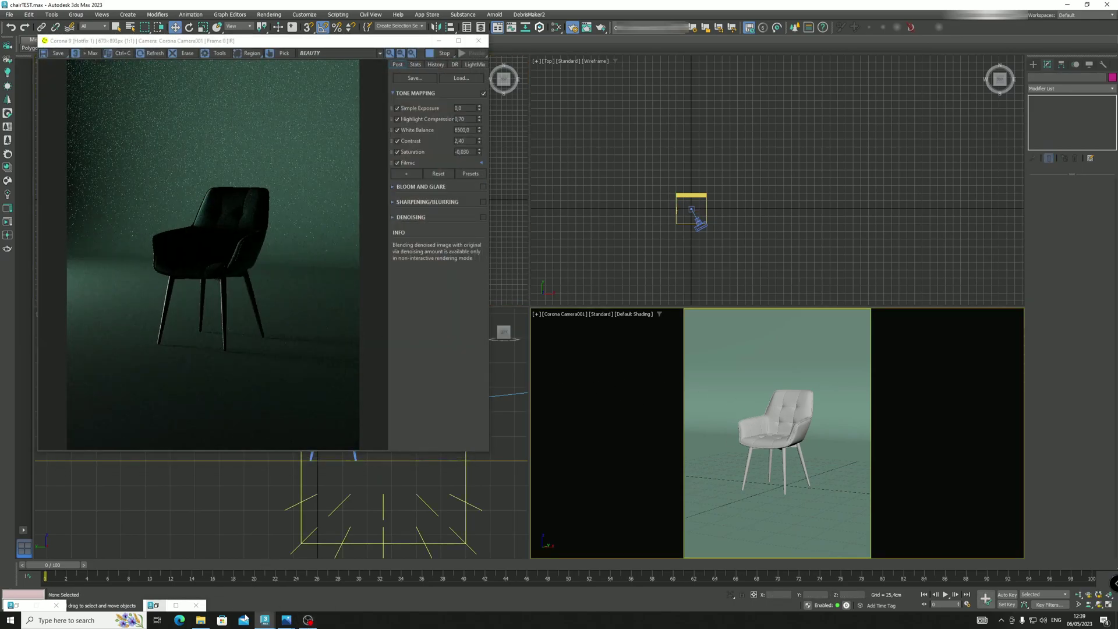
click(160, 606)
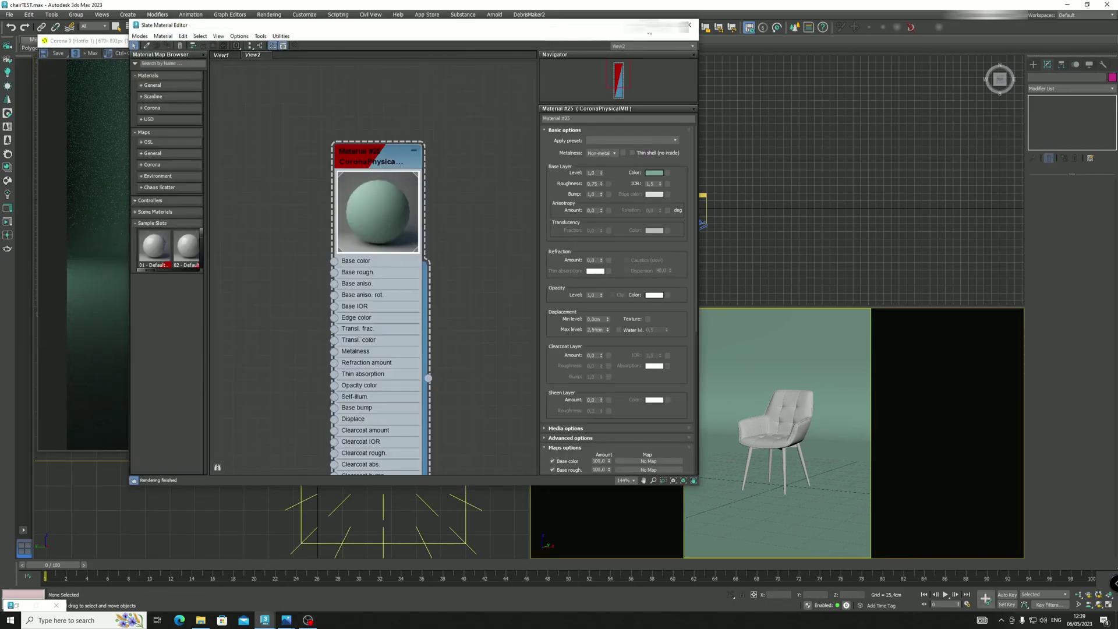
click(649, 25)
click(29, 603)
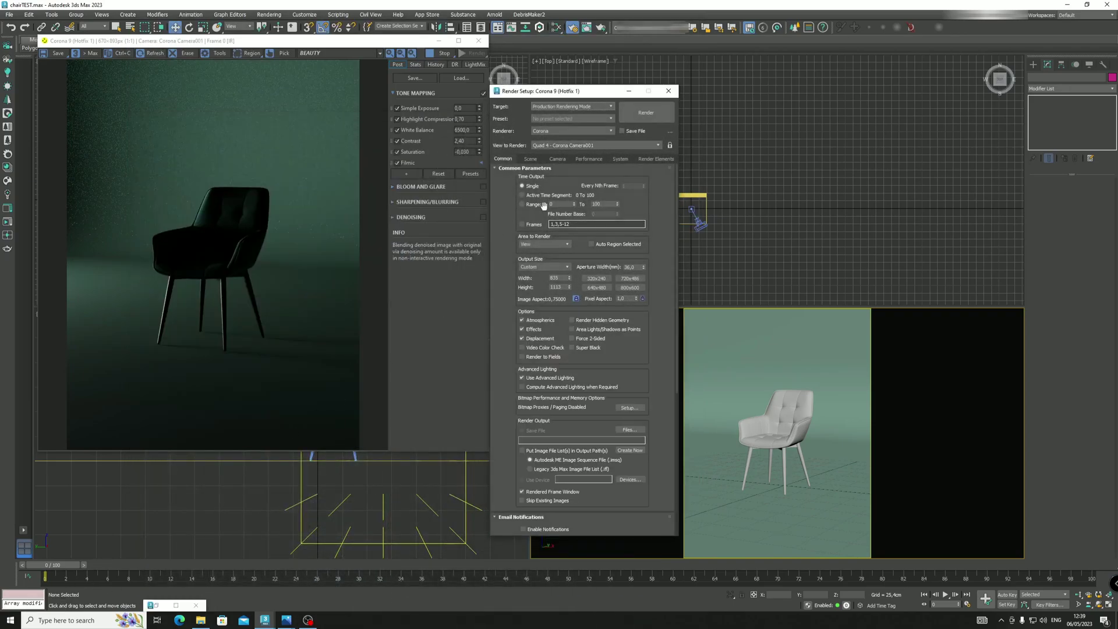
click(629, 91)
click(444, 41)
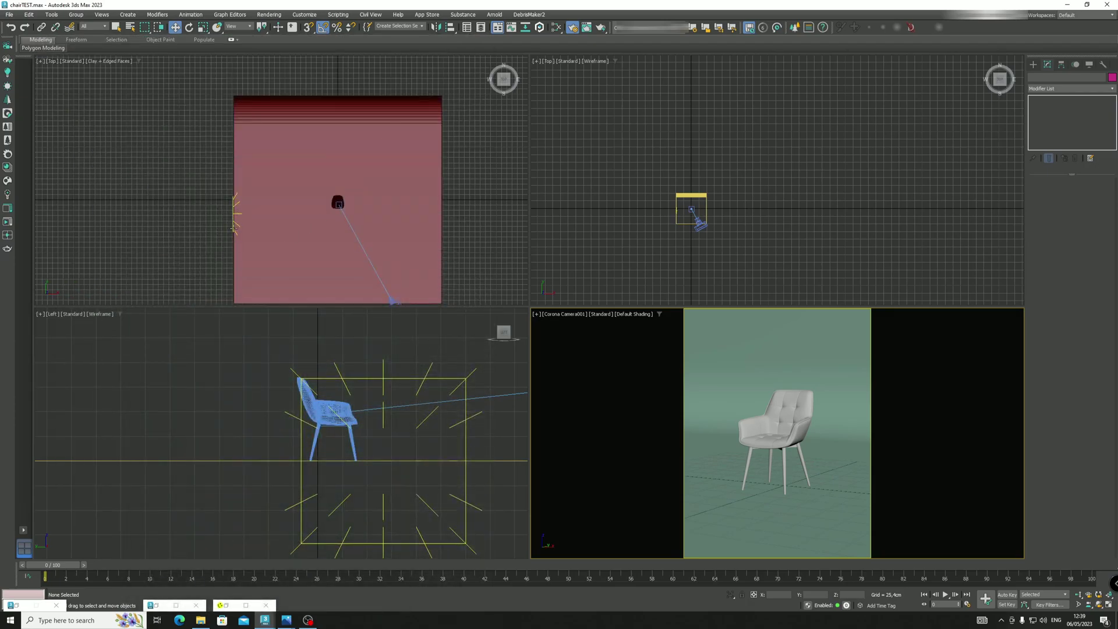
Step: Select CoronaLight001 and raise it to Z = 400 cm
click(234, 215)
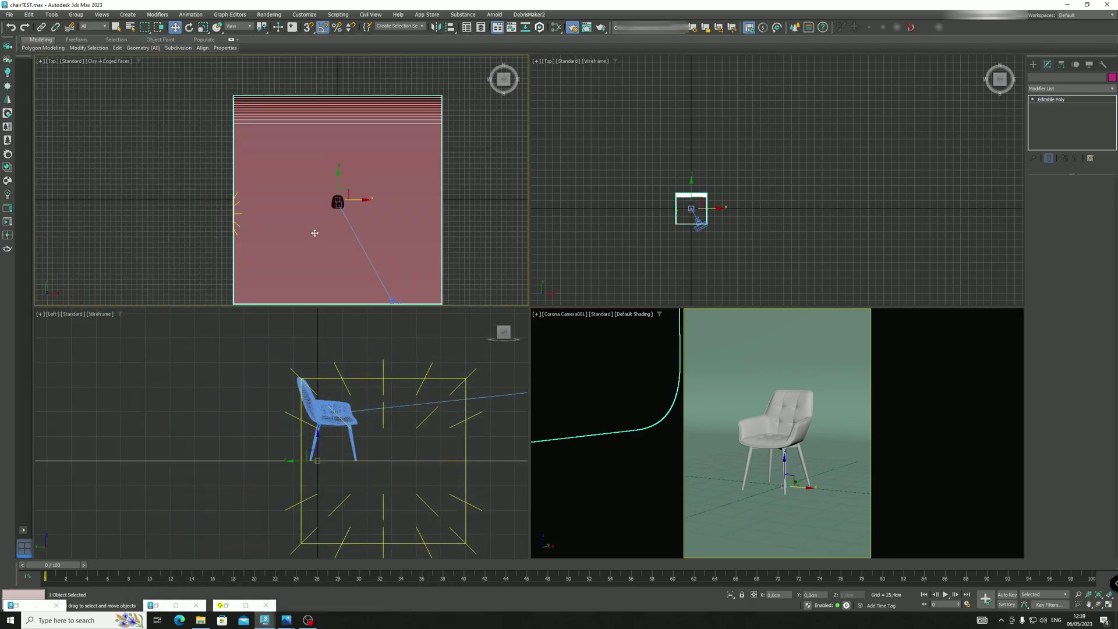
alt+middle_drag(318, 232, 361, 184)
click(279, 291)
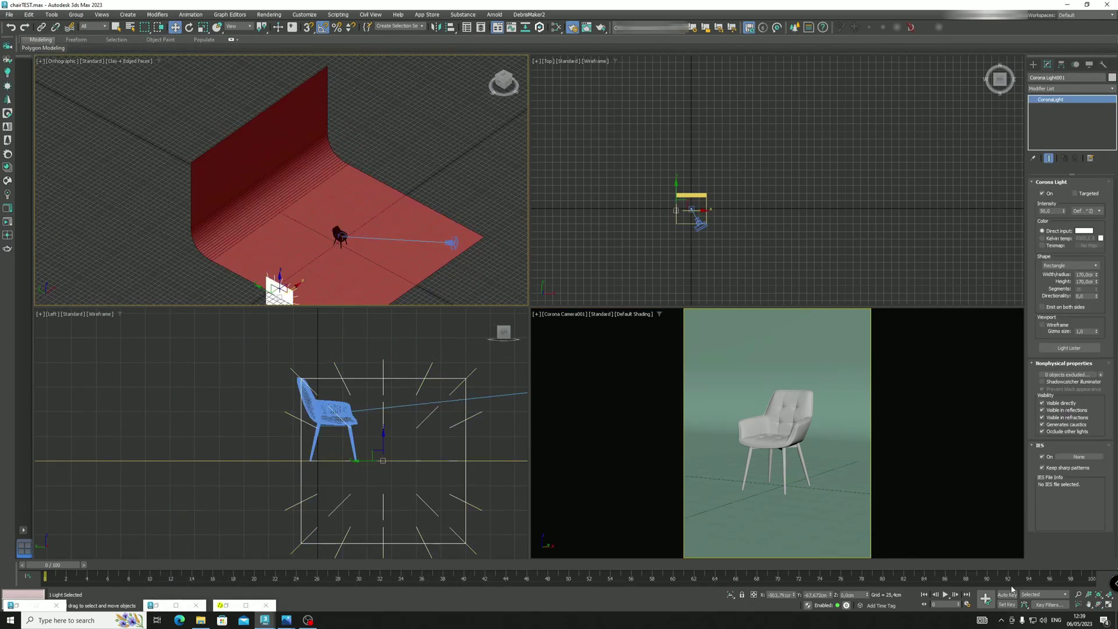
click(851, 594)
key(Return)
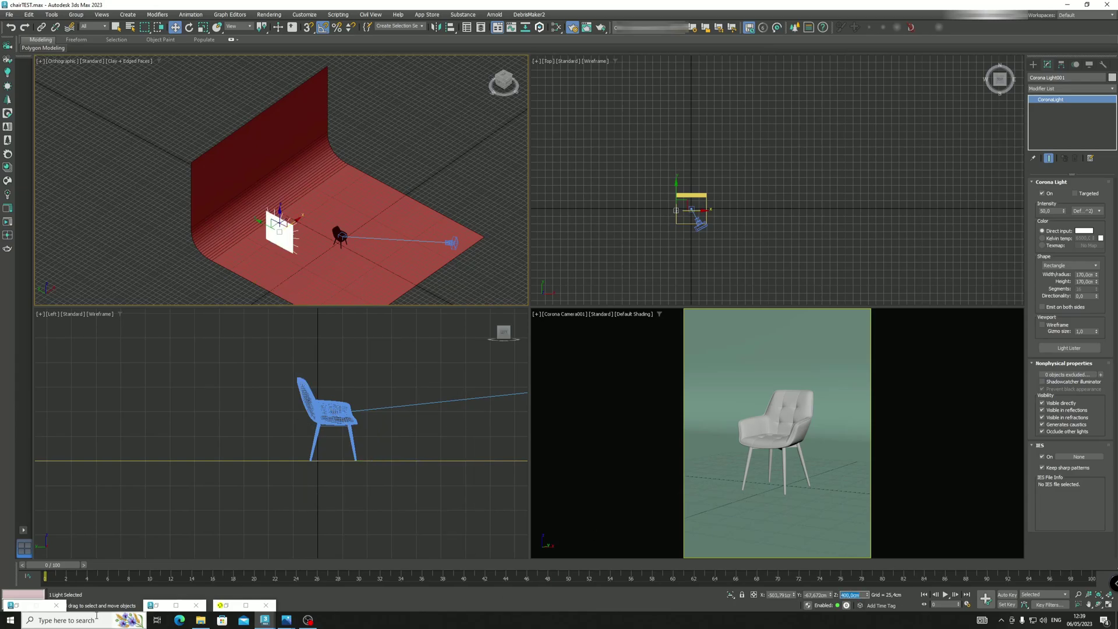
Step: Check the new side lighting in the render and inspect the light's intensity value
double_click(225, 605)
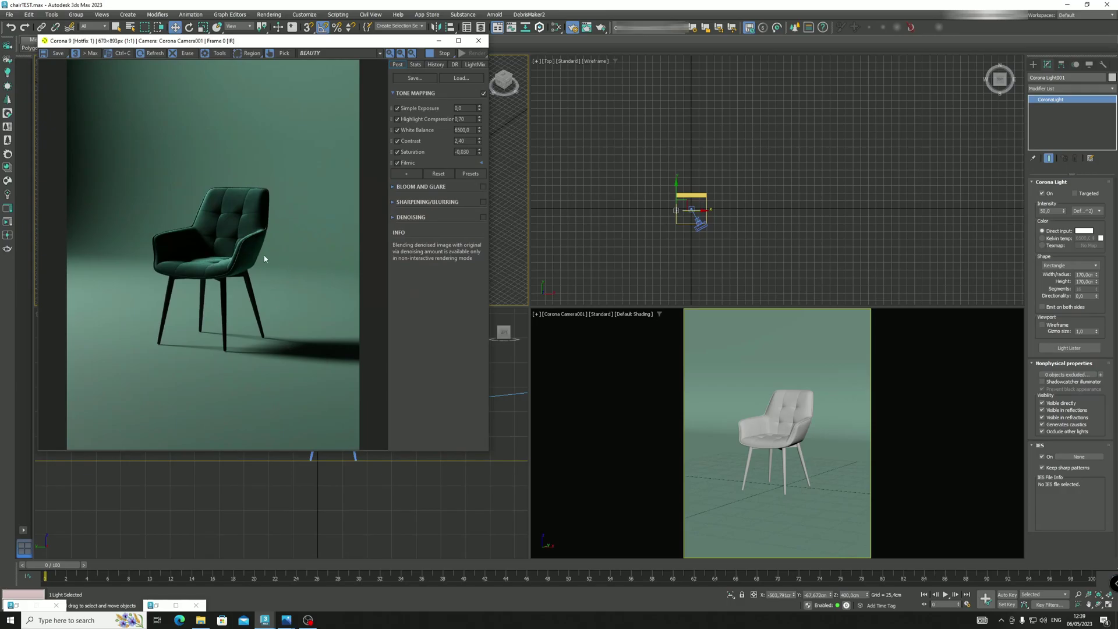
click(438, 41)
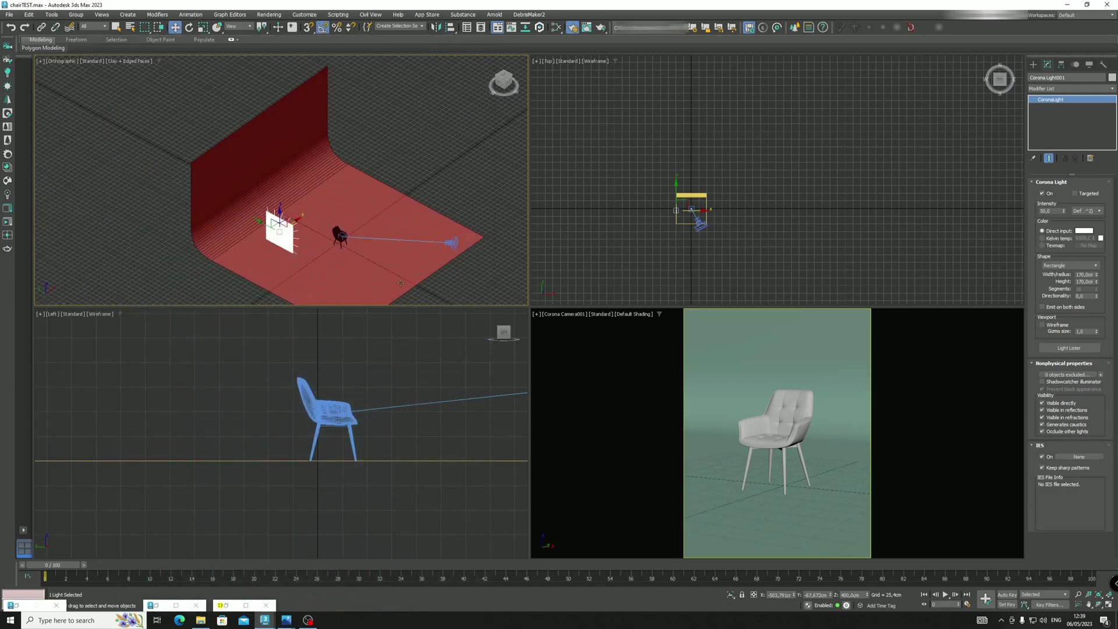
alt+middle_drag(349, 245, 389, 263)
scroll(389, 263, down, 3)
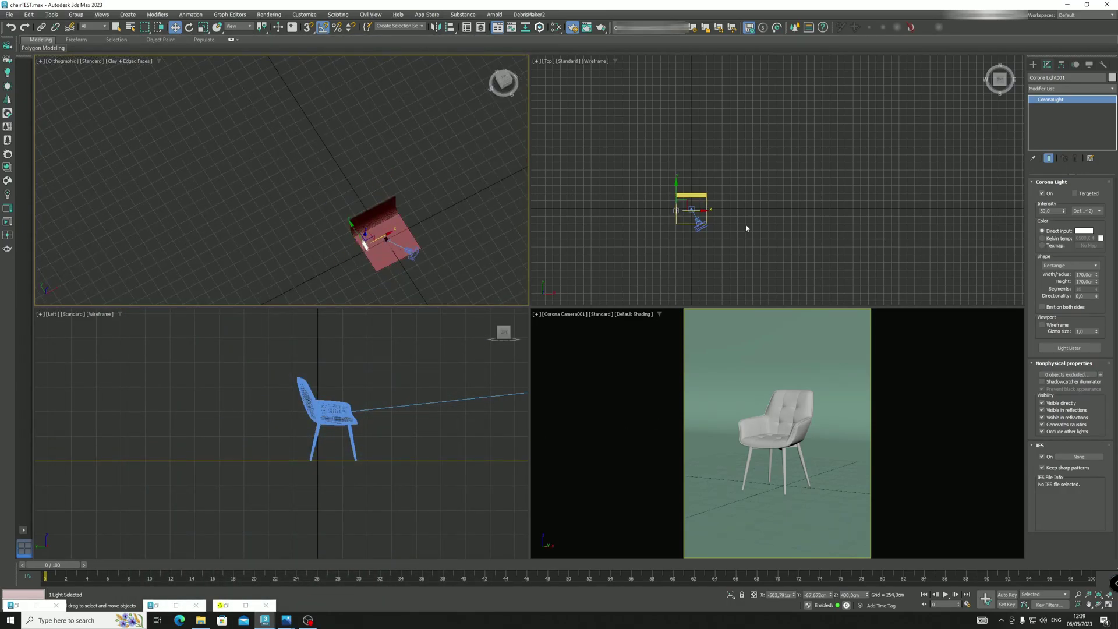
double_click(1048, 211)
double_click(229, 605)
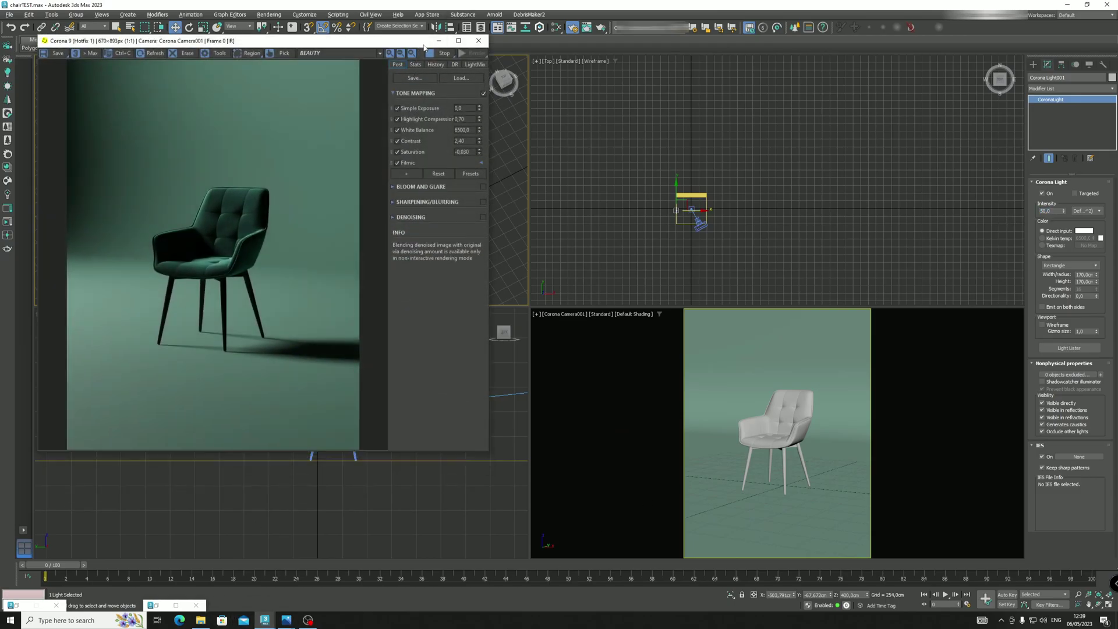
click(438, 41)
Step: Clone the light to the right as CoronaLight002 and mirror it
scroll(389, 204, up, 5)
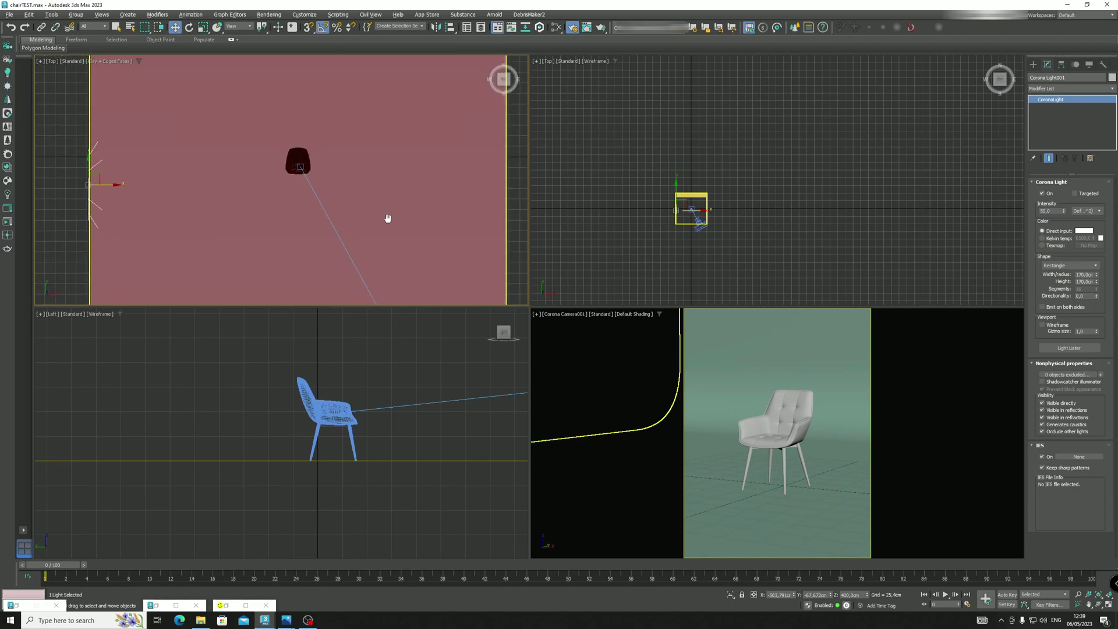
scroll(394, 212, down, 5)
shift+drag(273, 182, 483, 182)
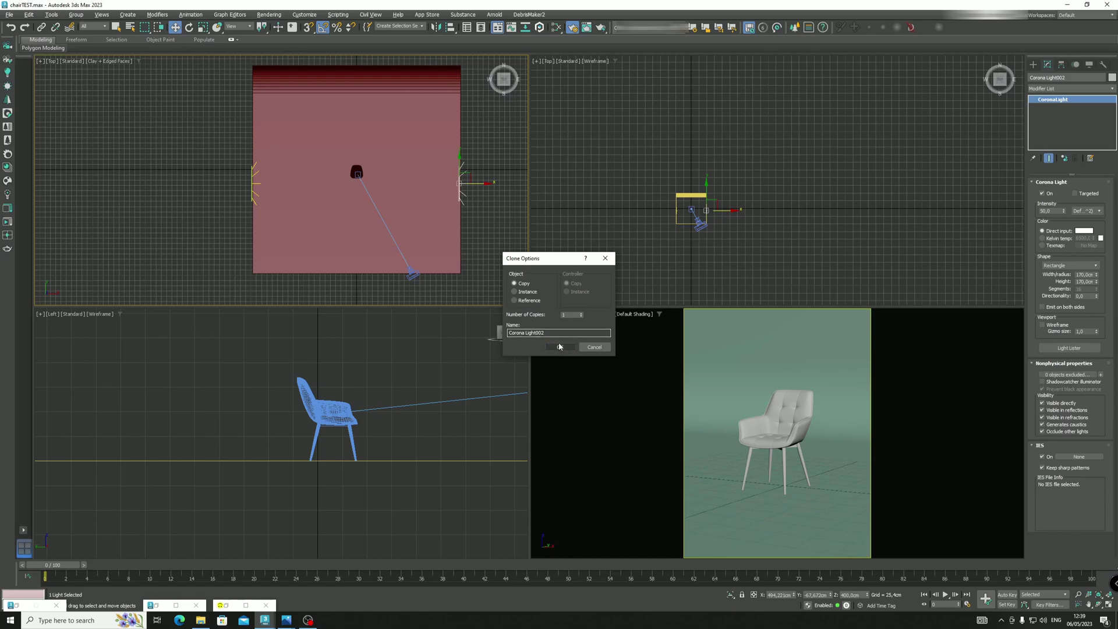
click(559, 347)
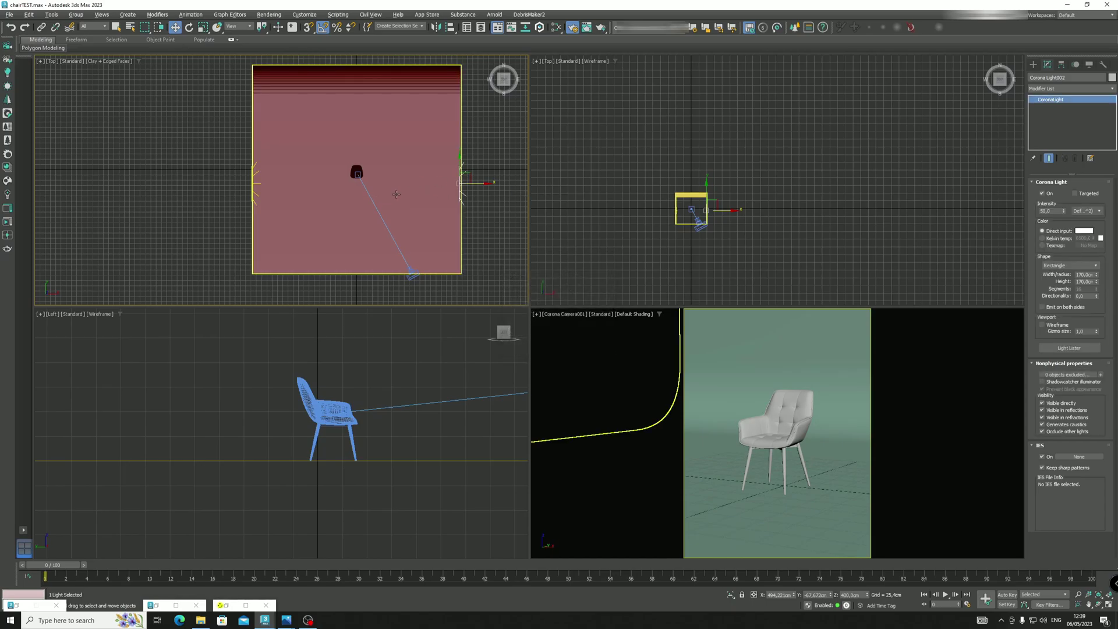
click(437, 27)
click(536, 380)
Step: Angle both lights toward the chair and bring the render window back
alt+middle_drag(482, 261, 493, 160)
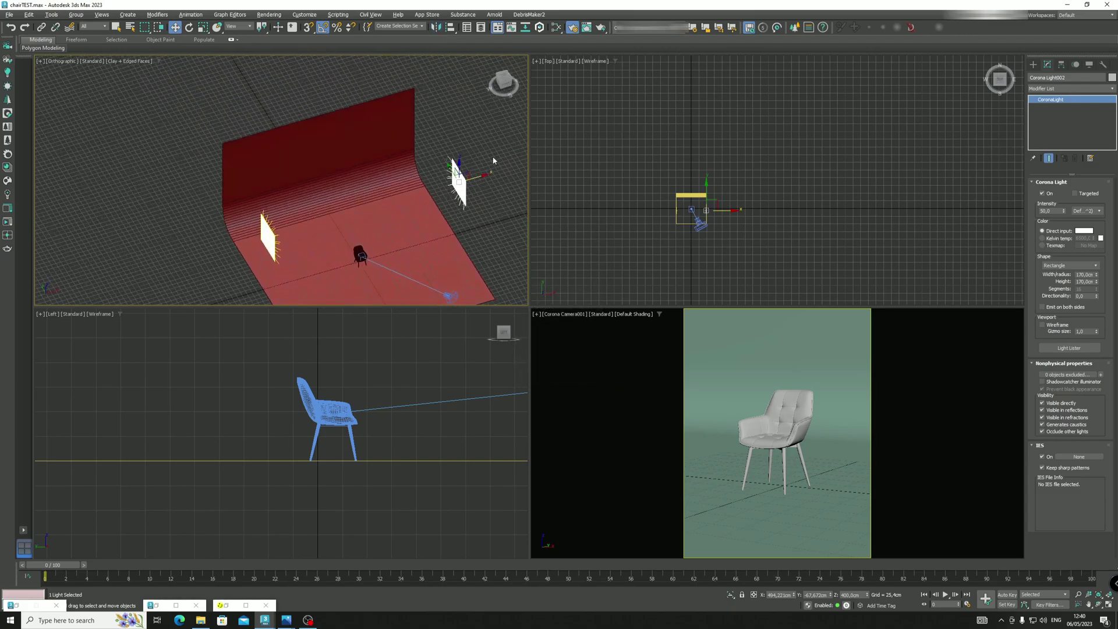
click(268, 233)
key(e)
drag(262, 223, 291, 202)
click(459, 182)
drag(450, 165, 438, 174)
scroll(439, 175, down, 4)
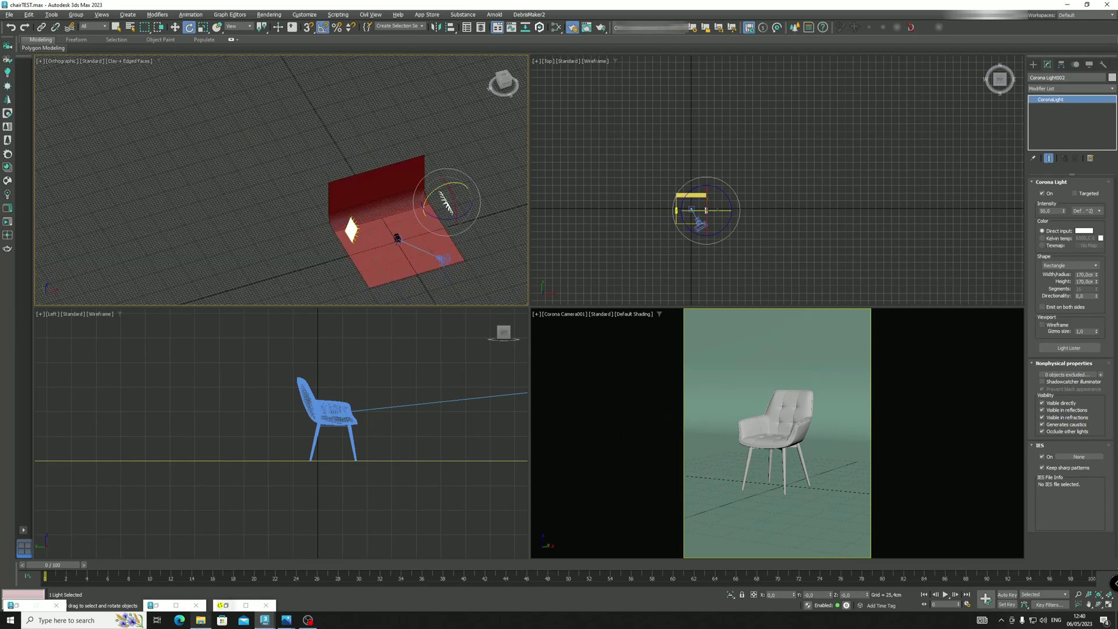
click(246, 605)
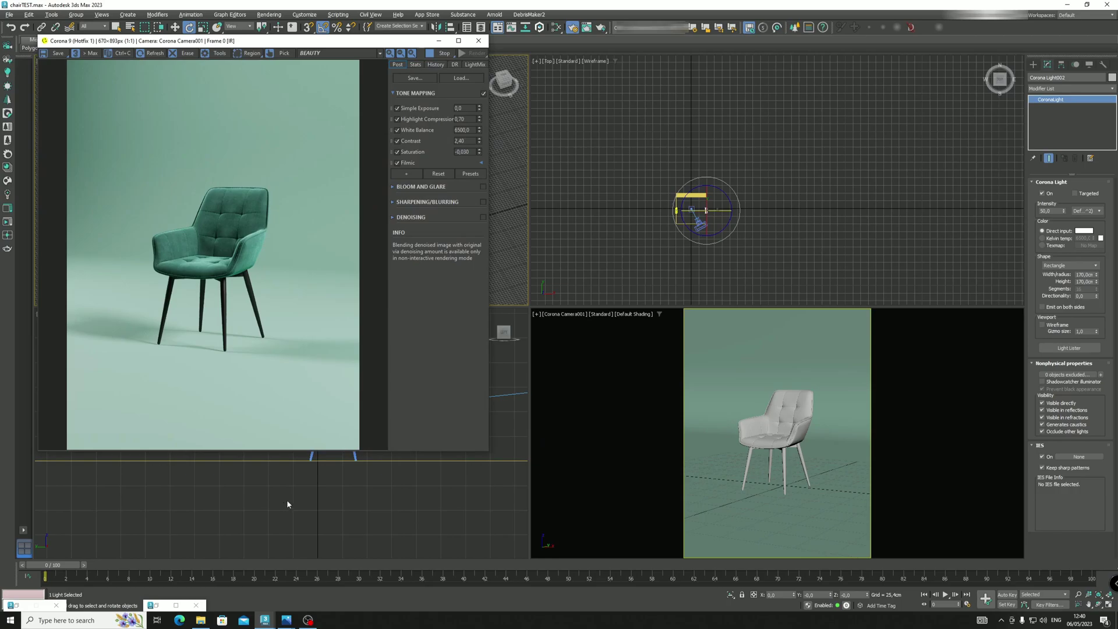
Step: Set the right light's intensity to 5 and check the render
click(438, 41)
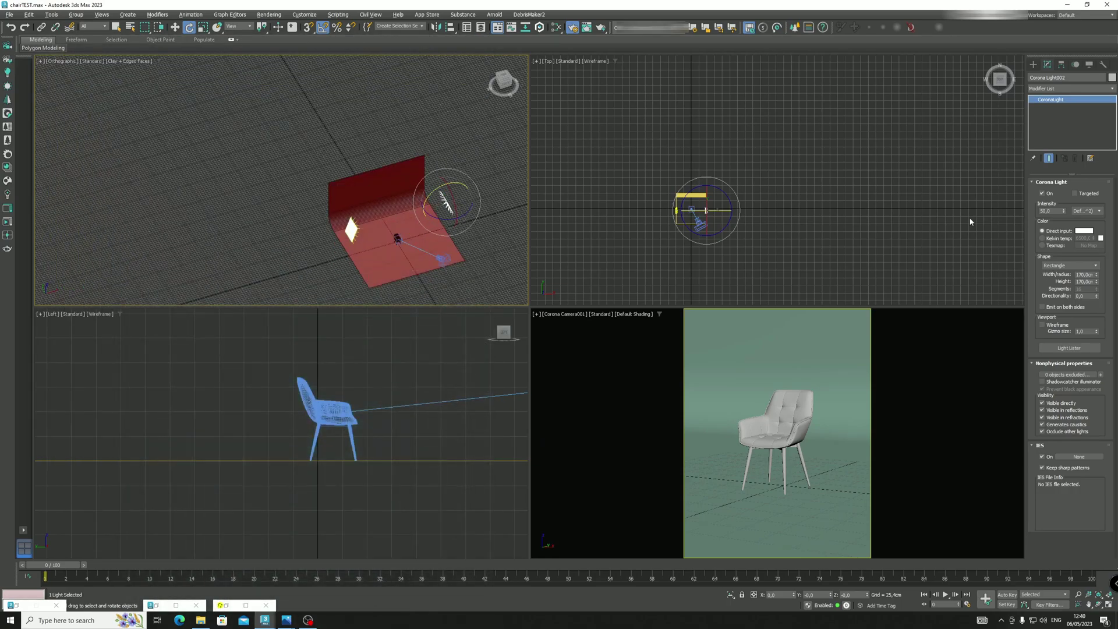
click(1053, 211)
key(Return)
click(227, 606)
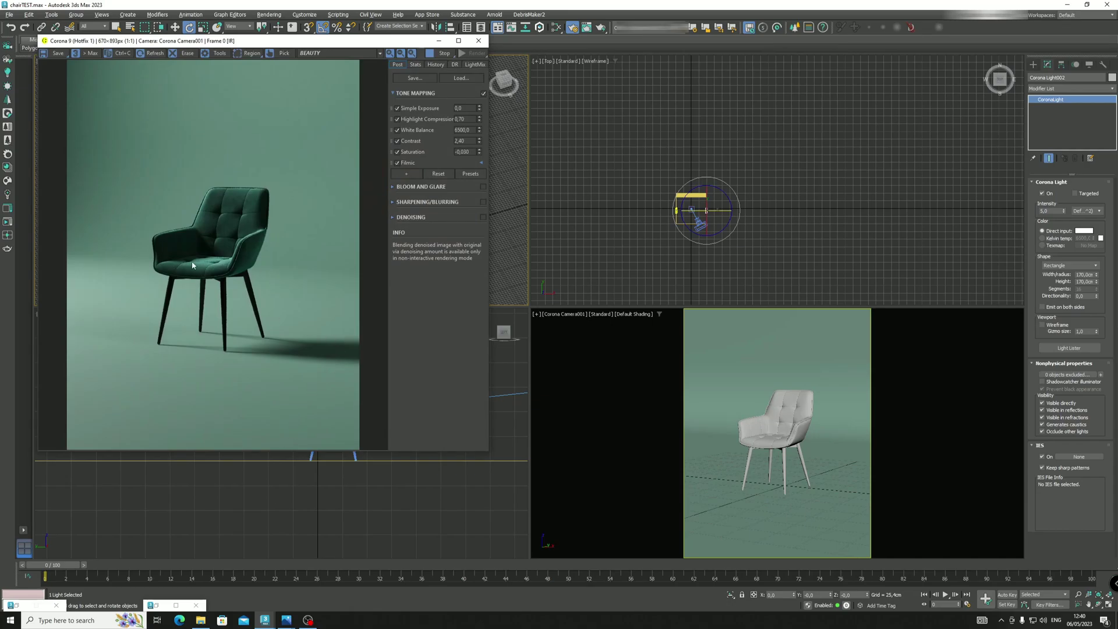
click(439, 40)
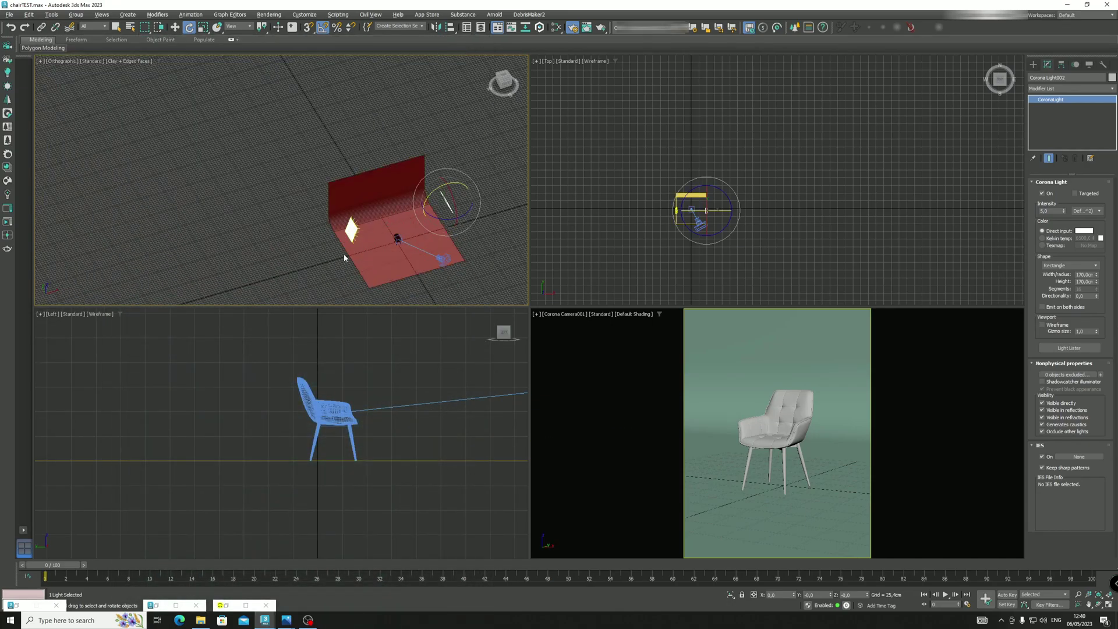
Step: Set the left light's intensity to 30 and check the render
click(352, 226)
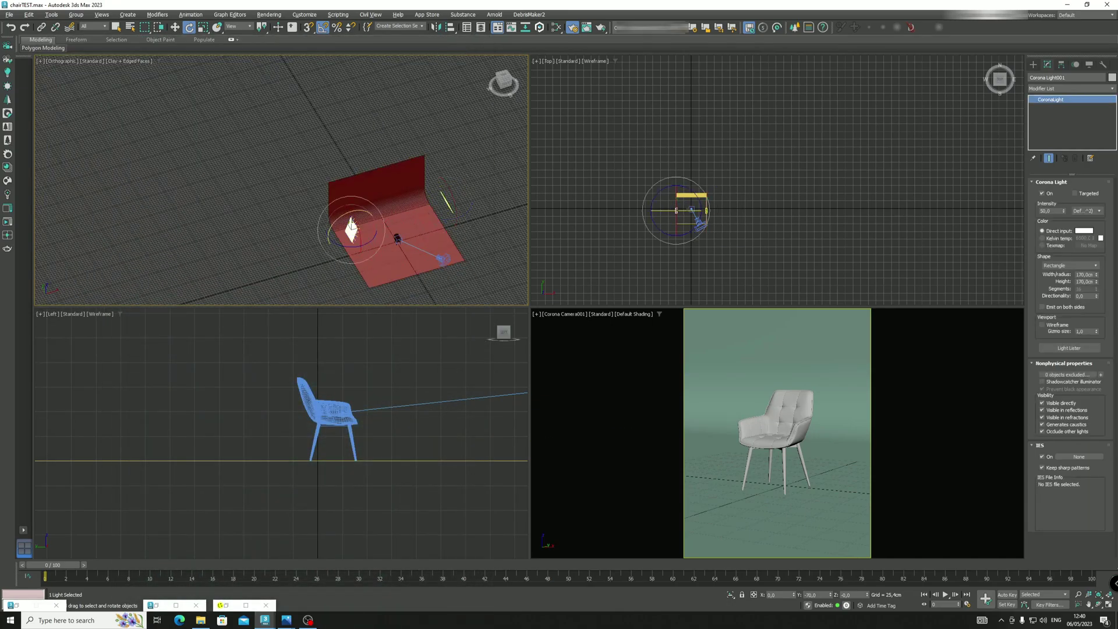
click(1051, 211)
click(245, 605)
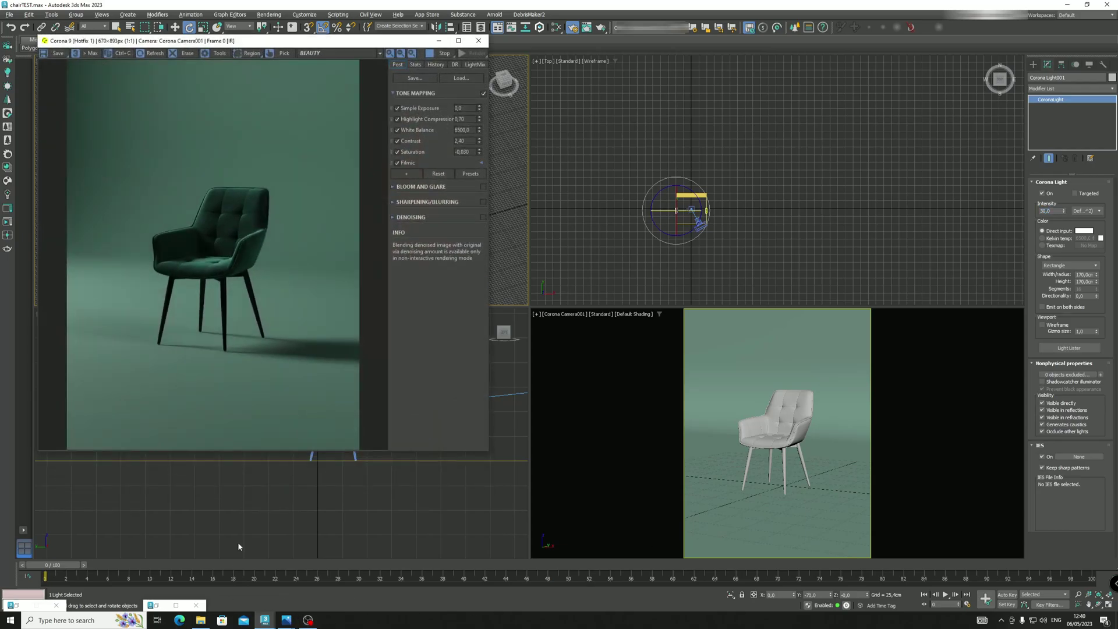
click(438, 41)
Step: In Top view, Shift-drag the light downward to start a copy
scroll(451, 186, down, 2)
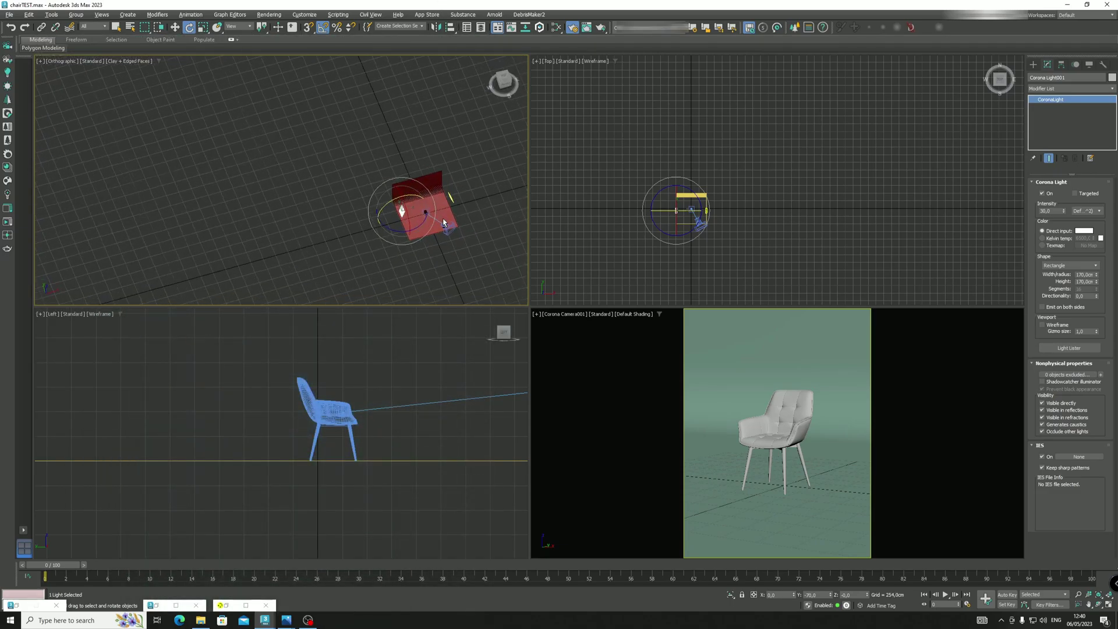
key(t)
key(w)
middle_drag(380, 218, 378, 181)
shift+drag(379, 181, 380, 225)
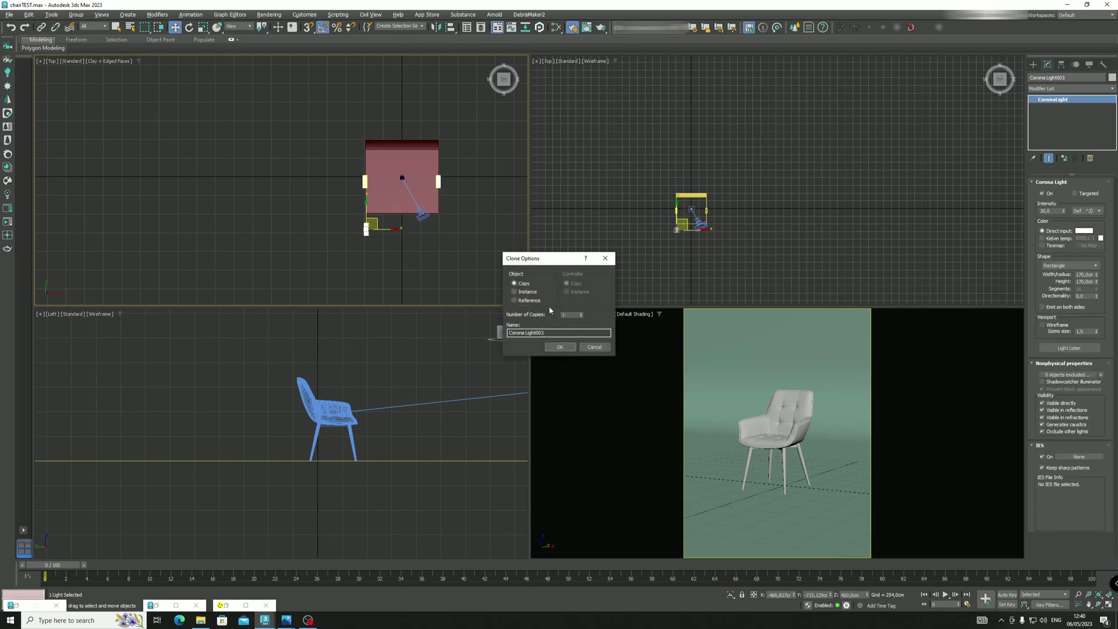
Step: Create CoronaLight003 and rotate it 55° toward the chair
click(561, 349)
scroll(414, 226, up, 1)
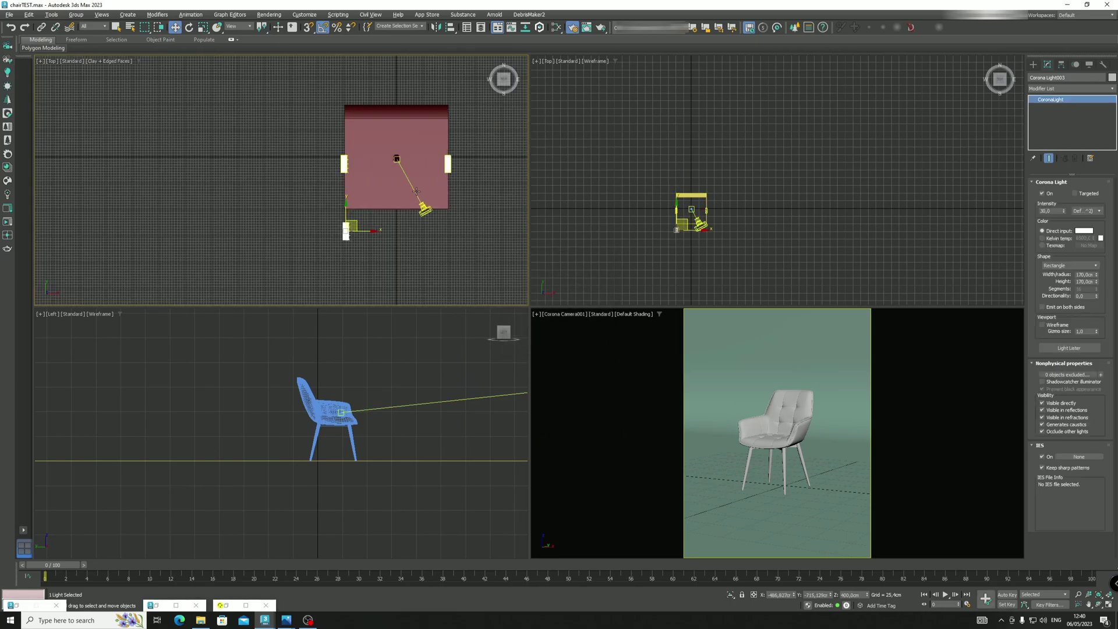
click(417, 191)
click(346, 232)
key(e)
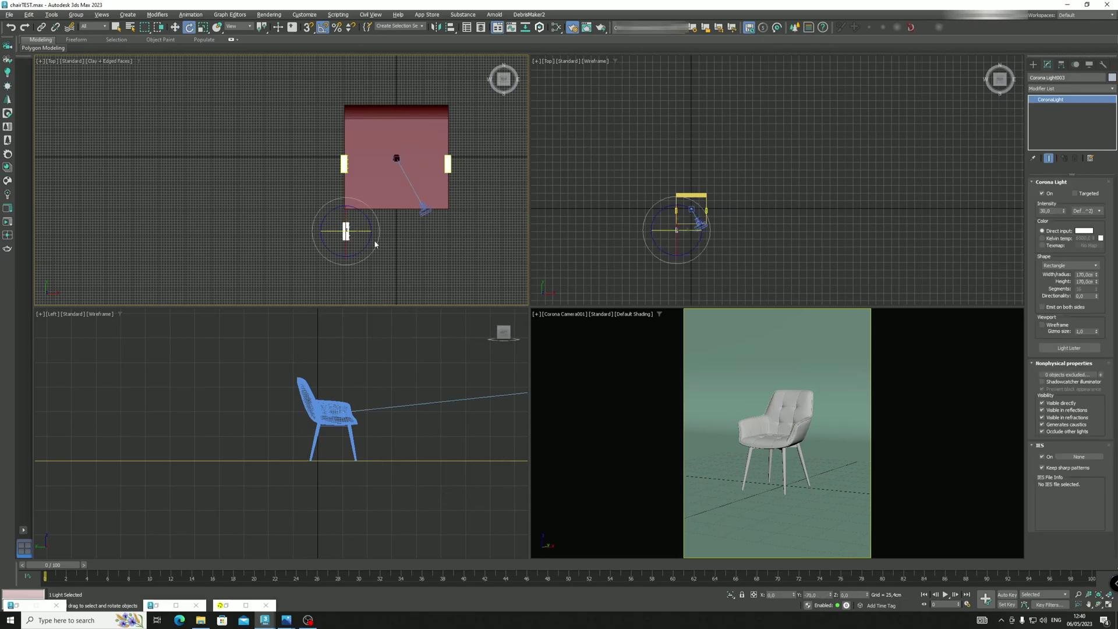
drag(373, 244, 377, 222)
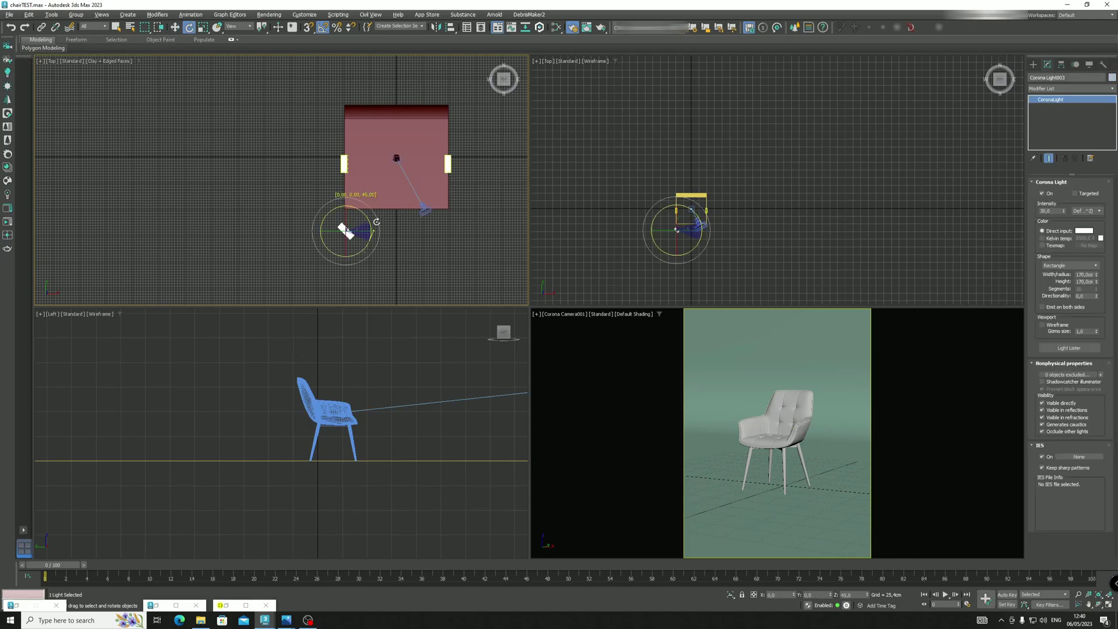
Step: Copy the light to the front right corner as CoronaLight004 and mirror it
key(w)
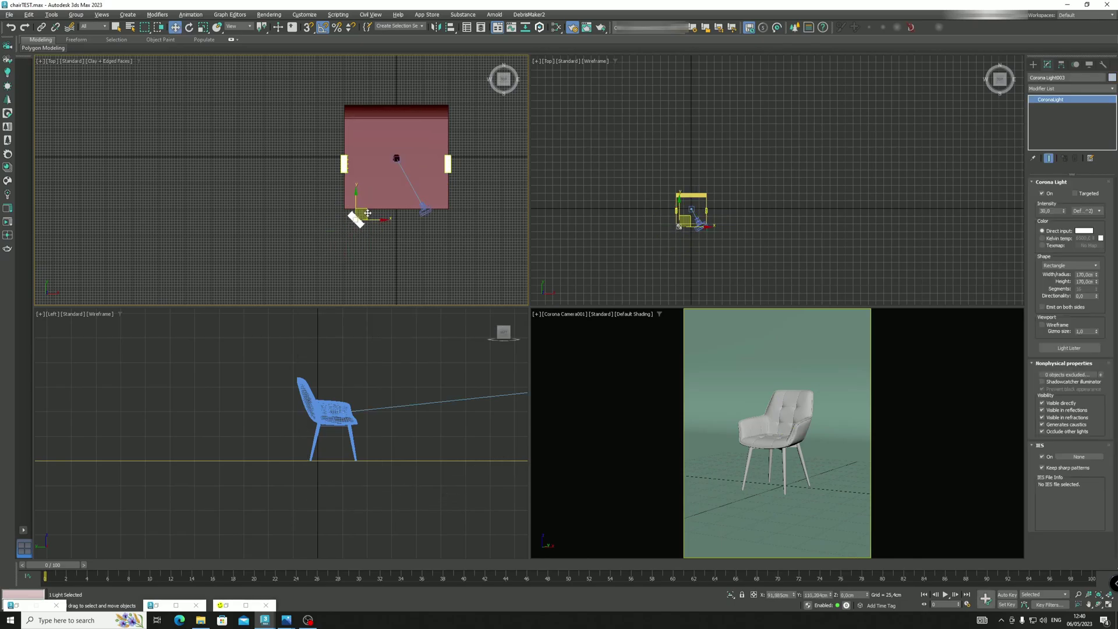
shift+drag(368, 213, 455, 213)
click(559, 347)
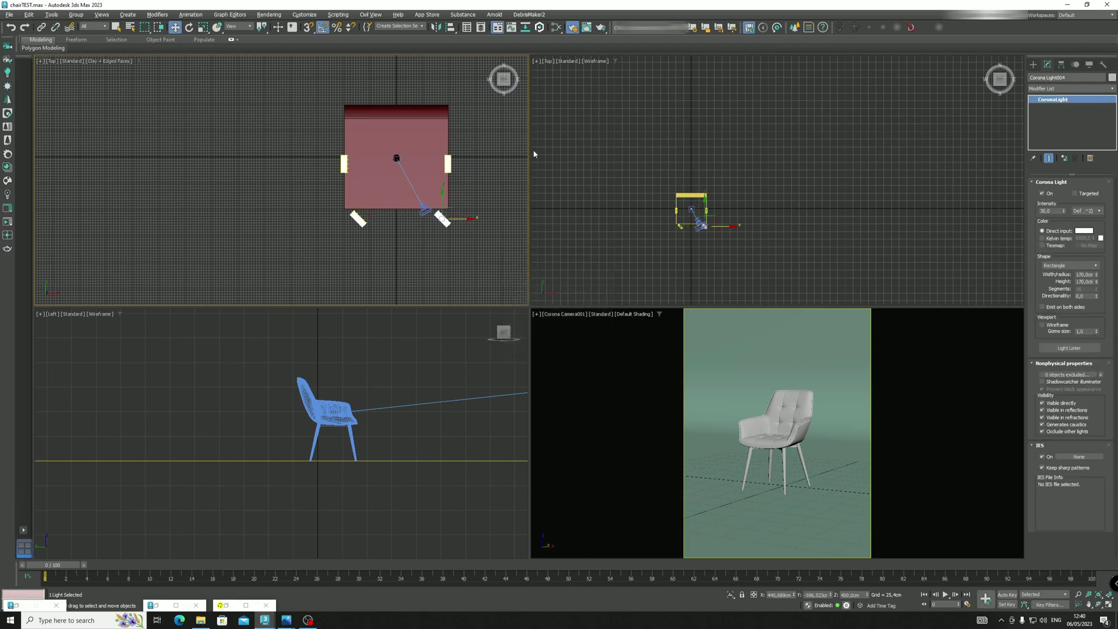
click(436, 27)
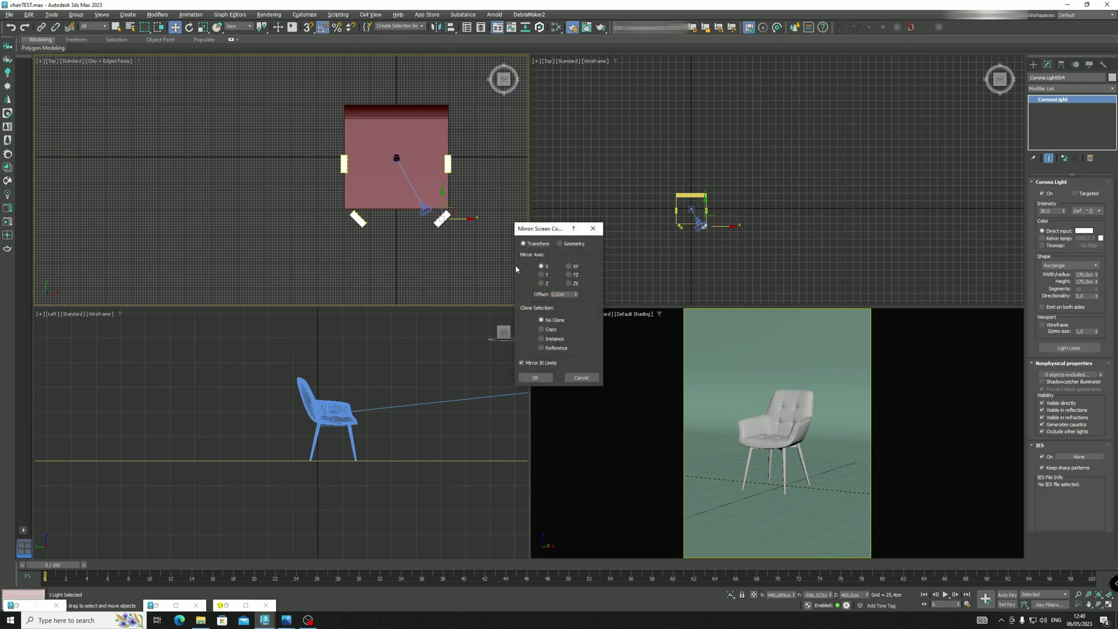
click(535, 378)
Step: Restore the render window and open the reference photo 1.1.png beside it
click(245, 605)
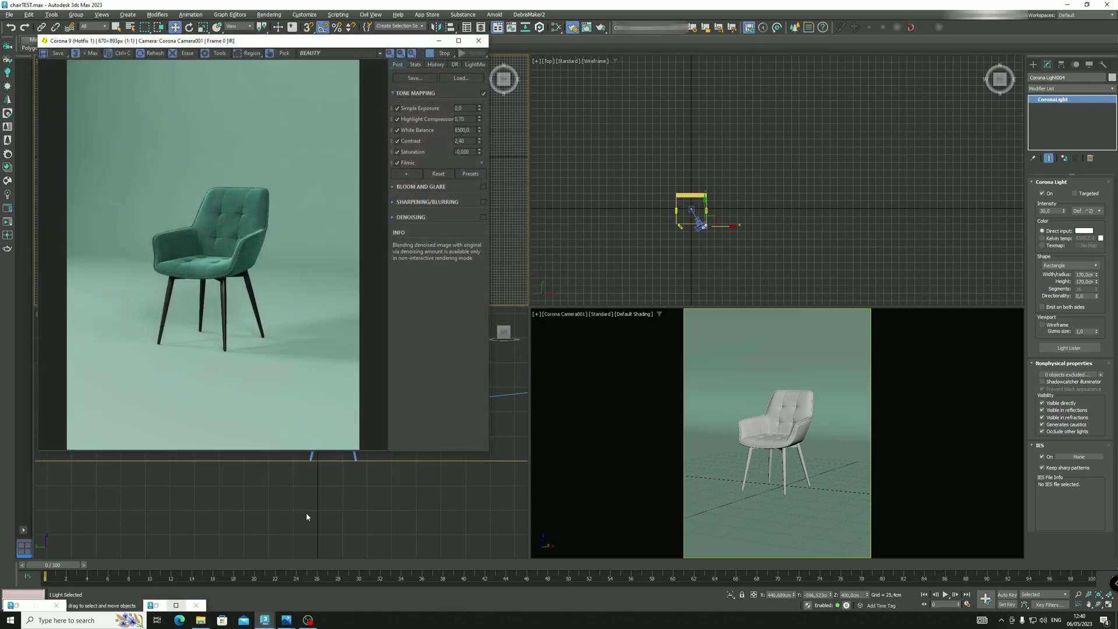
mouse_move(286, 620)
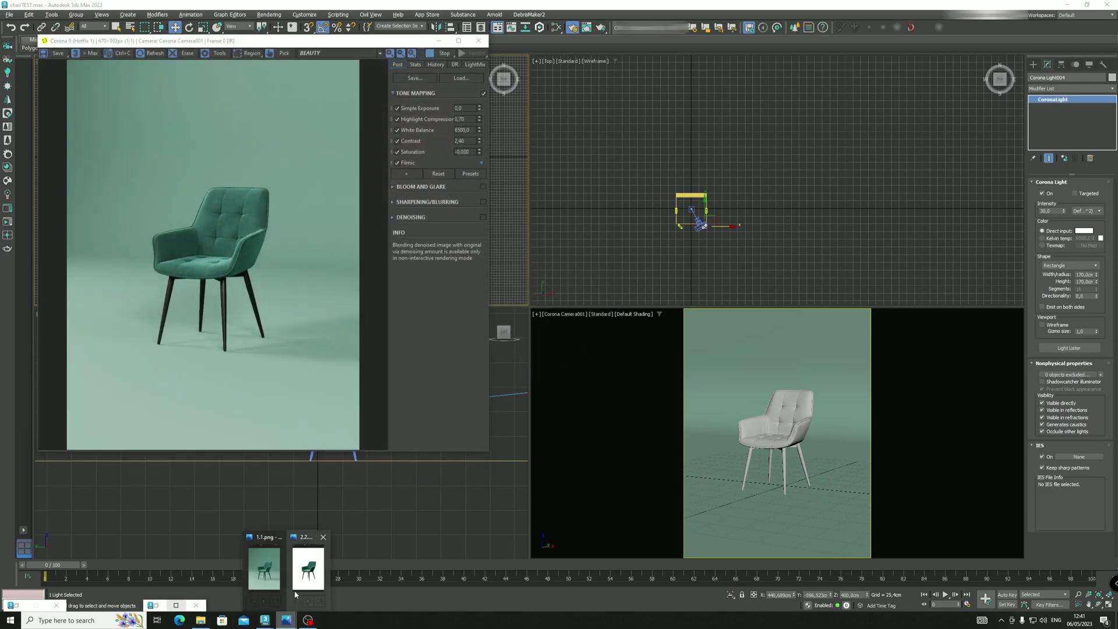
click(295, 585)
drag(367, 34, 658, 11)
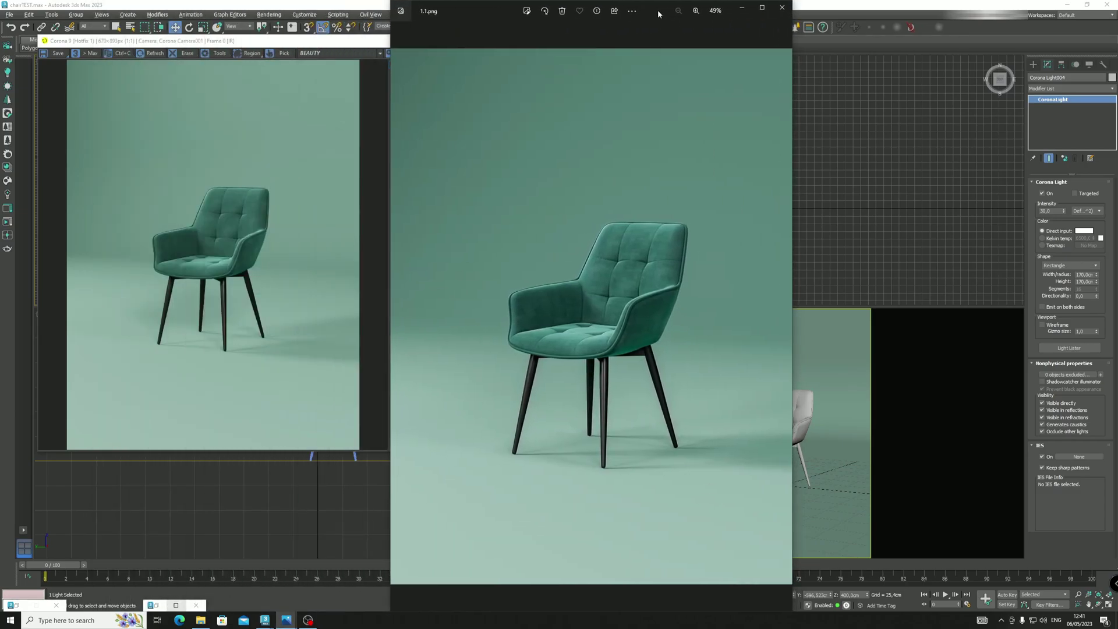
Step: Hide the photo and render, then draw a new CoronaLight in the Top view
click(741, 8)
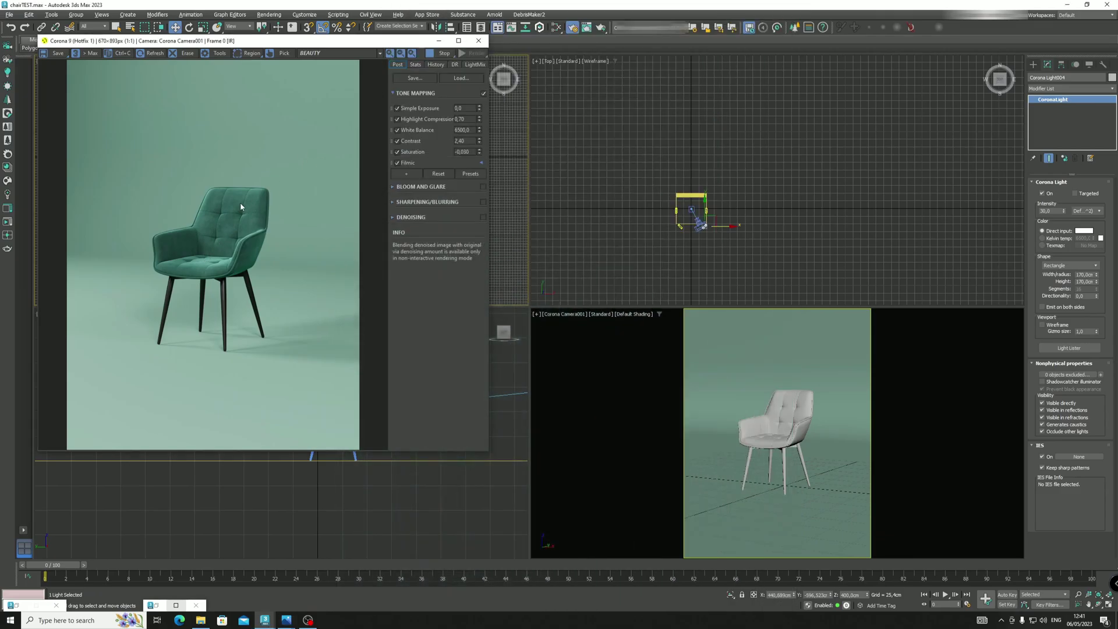
click(438, 40)
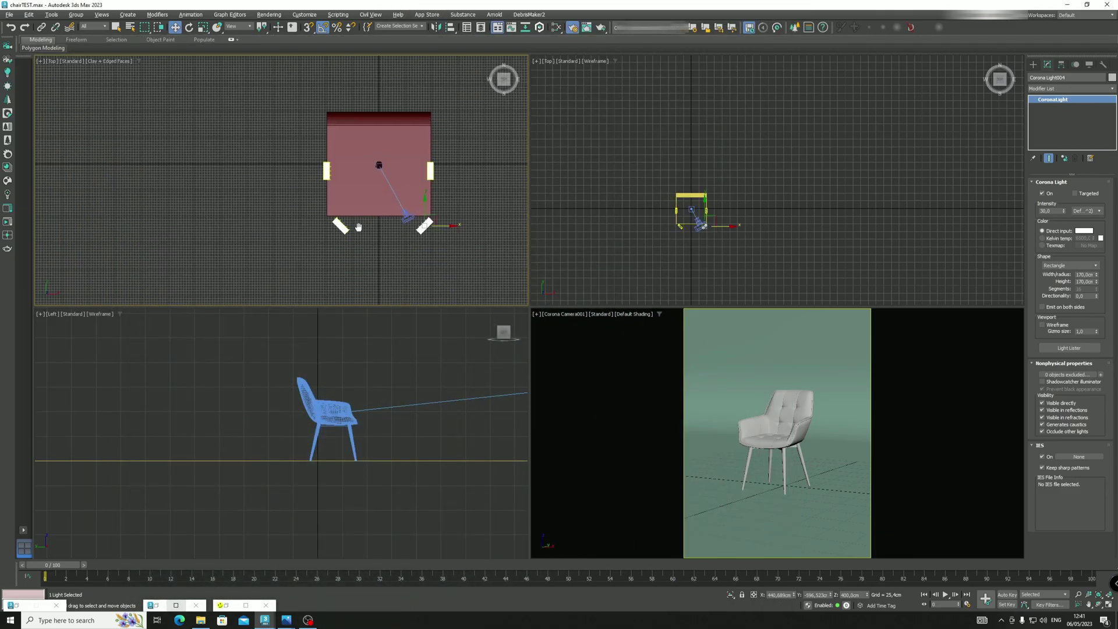
click(504, 249)
click(1032, 64)
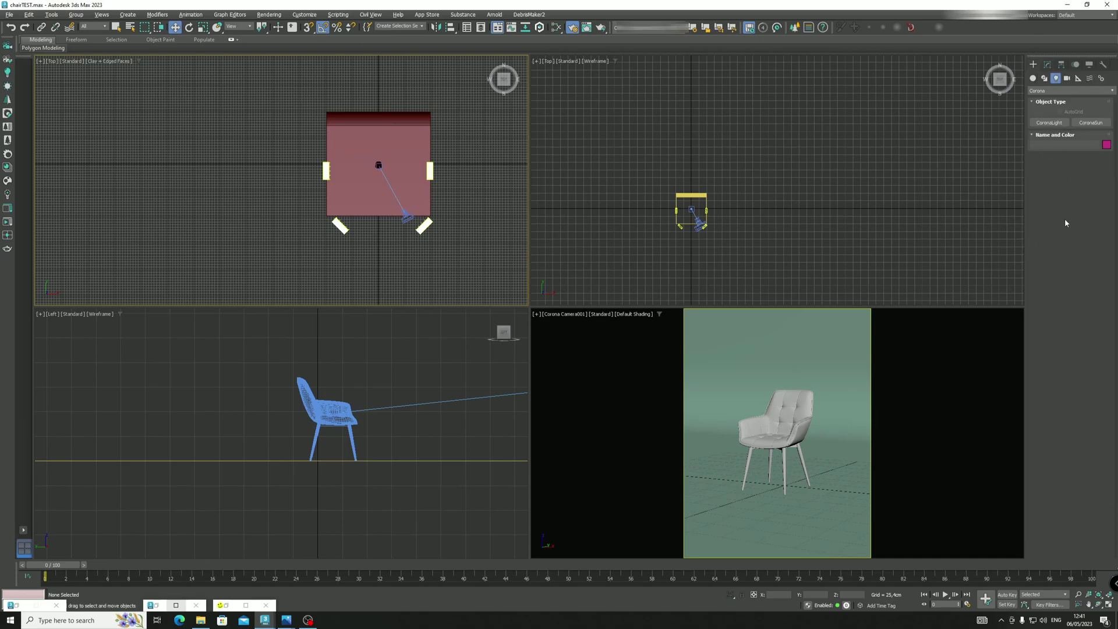
click(1049, 123)
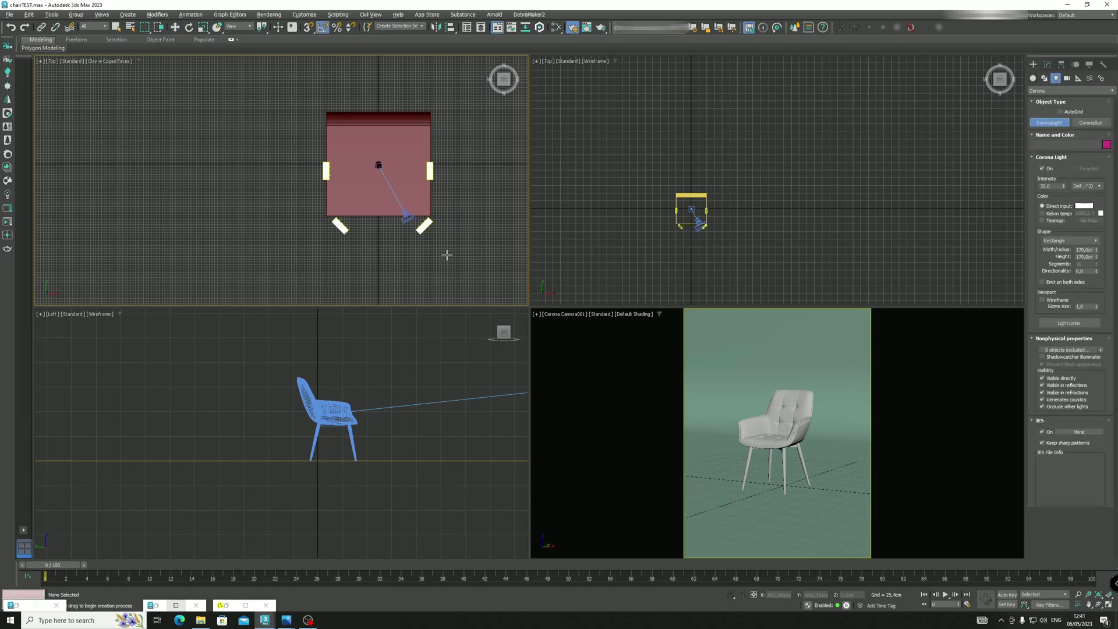
drag(444, 249, 438, 258)
key(w)
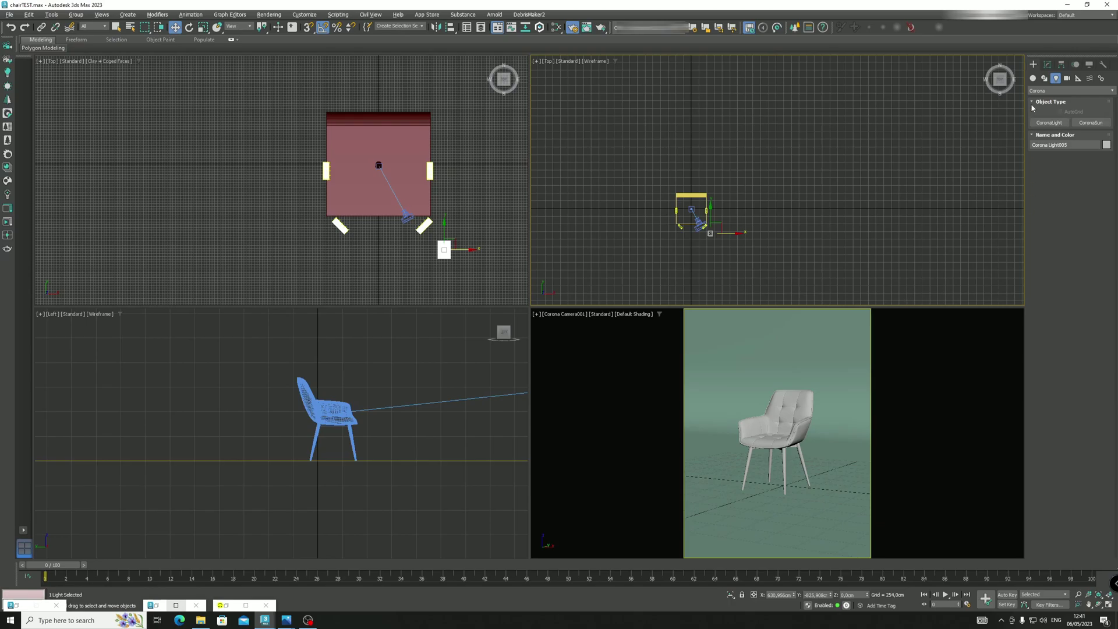
Step: Set the new light's Width and Height to 170 cm
click(1046, 64)
click(1081, 273)
text(170)
click(1086, 282)
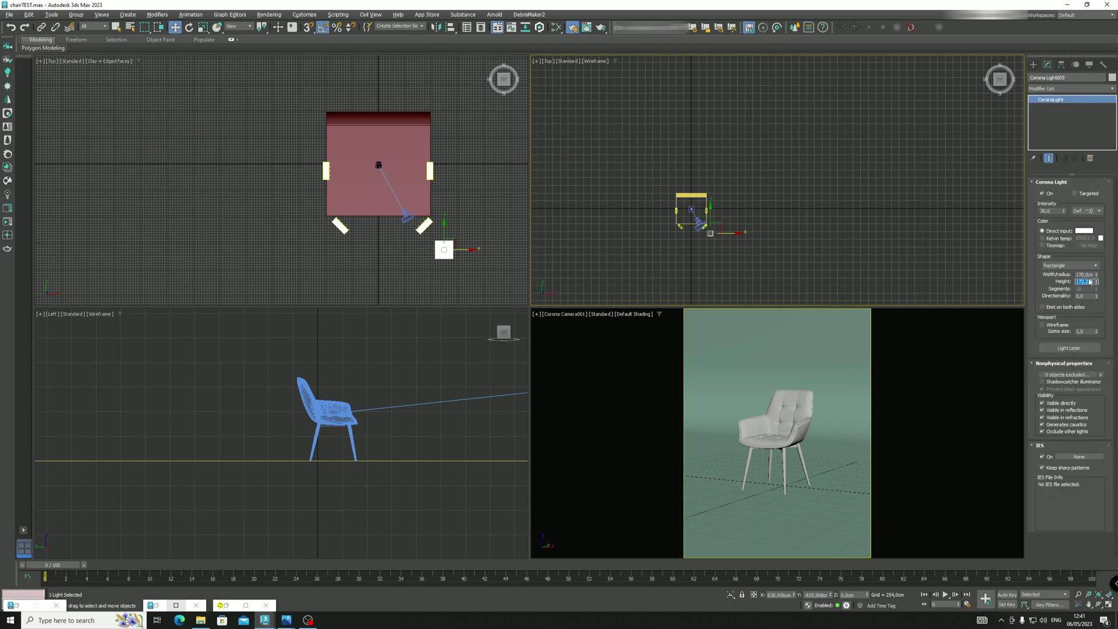
text(170)
Step: Centre the light over the chair and raise it to Z = 550 cm
drag(456, 243, 390, 160)
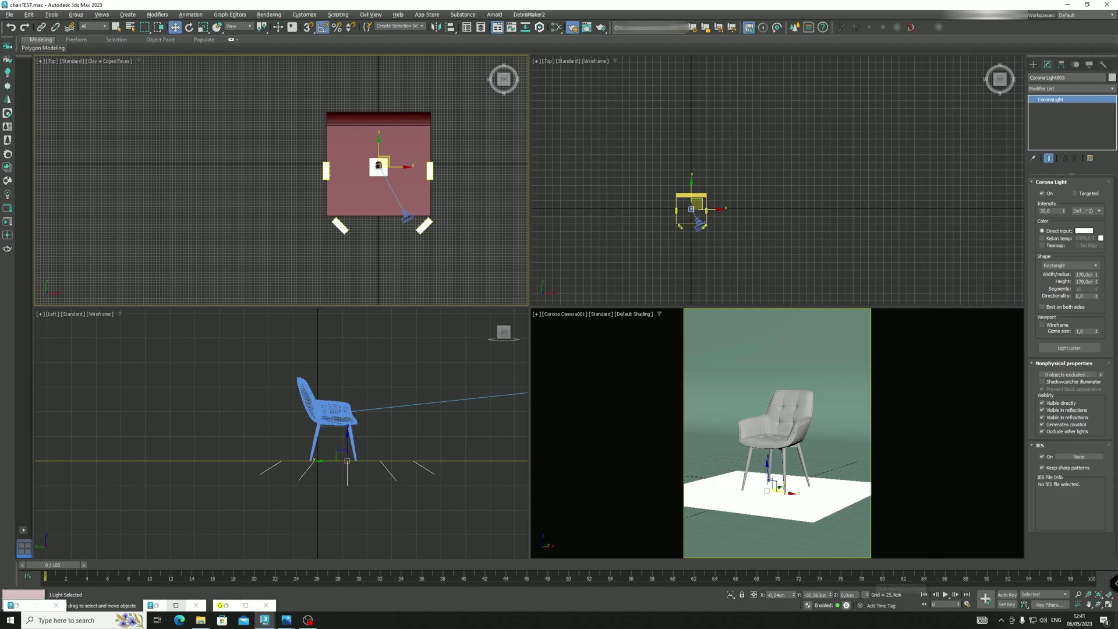
click(851, 594)
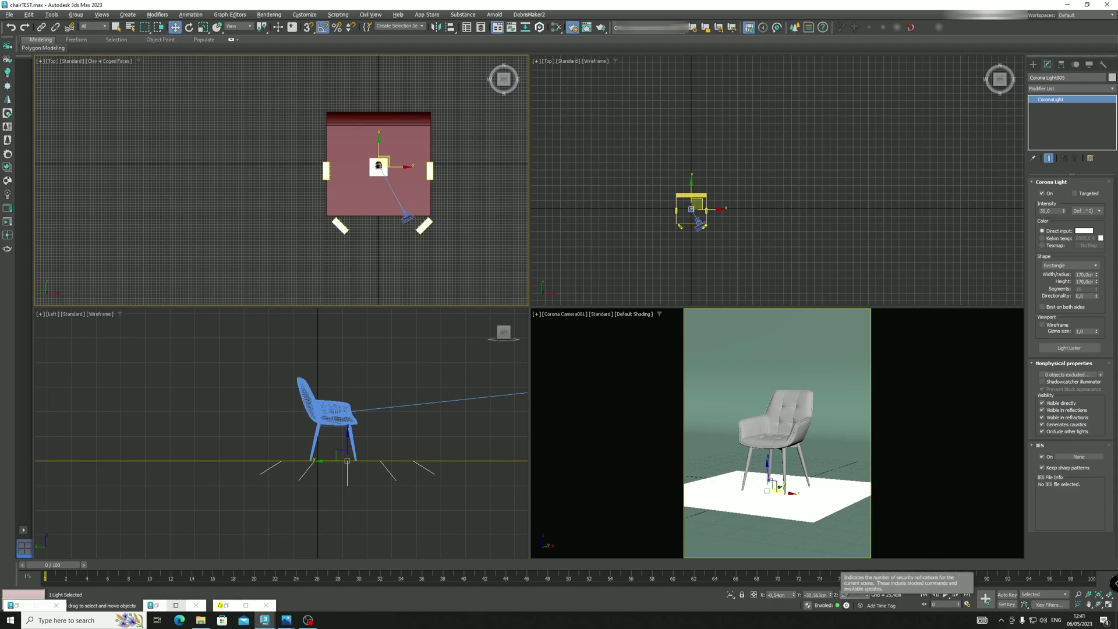
key(Return)
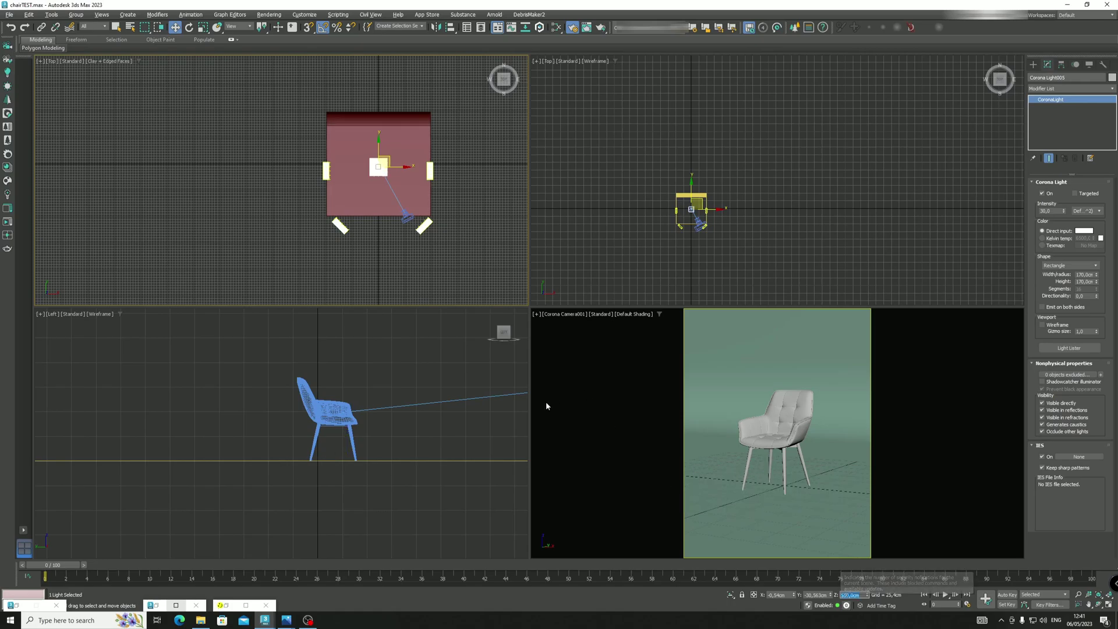
click(246, 605)
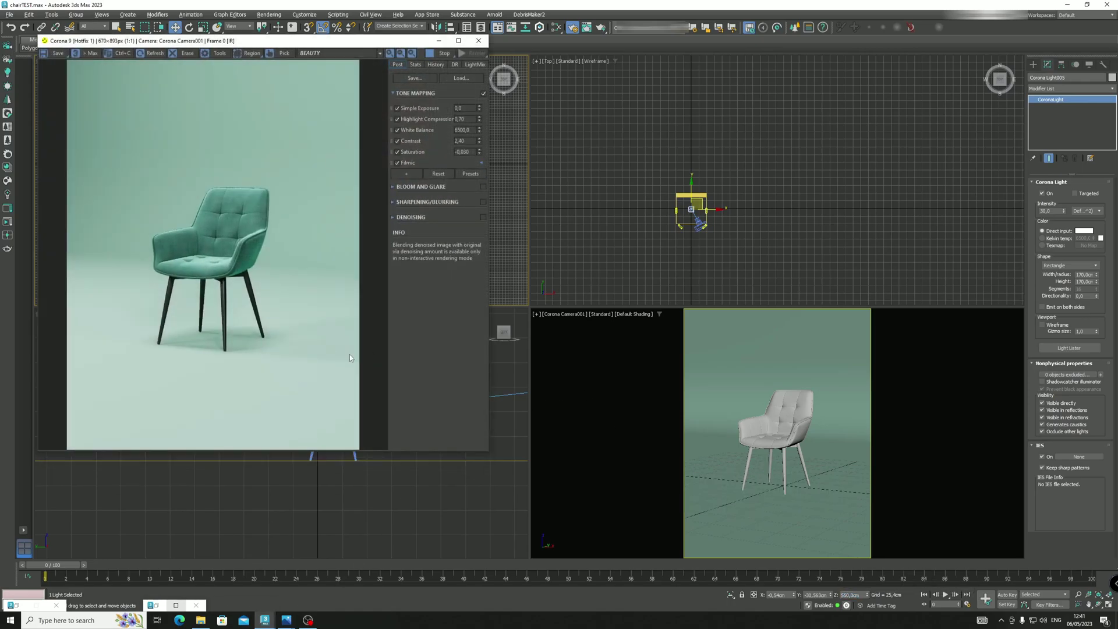
double_click(1046, 211)
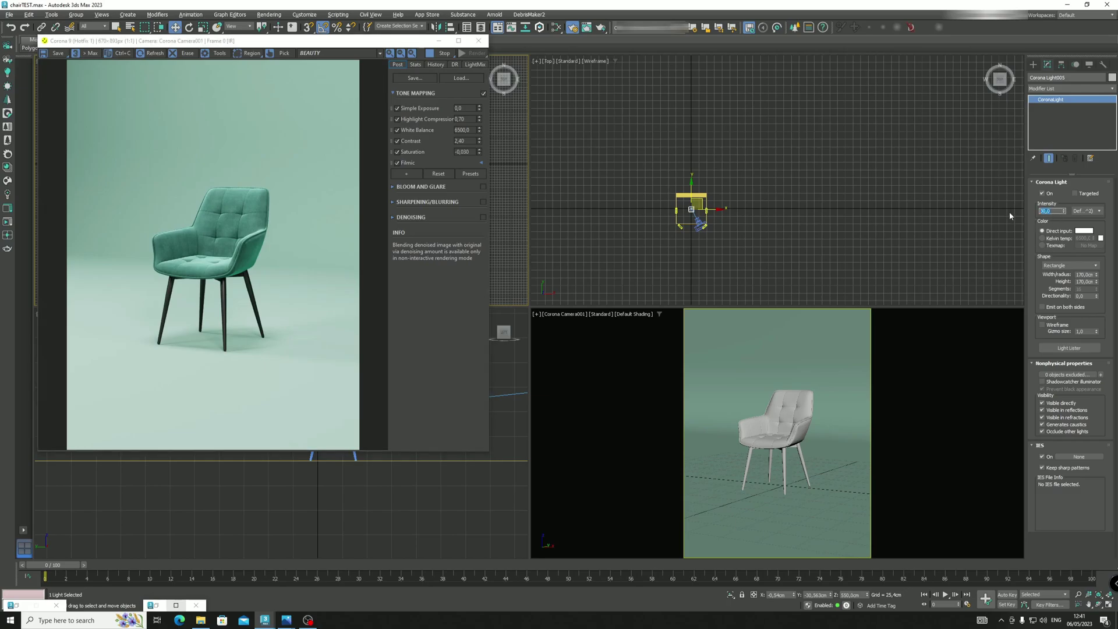
text(5)
key(Return)
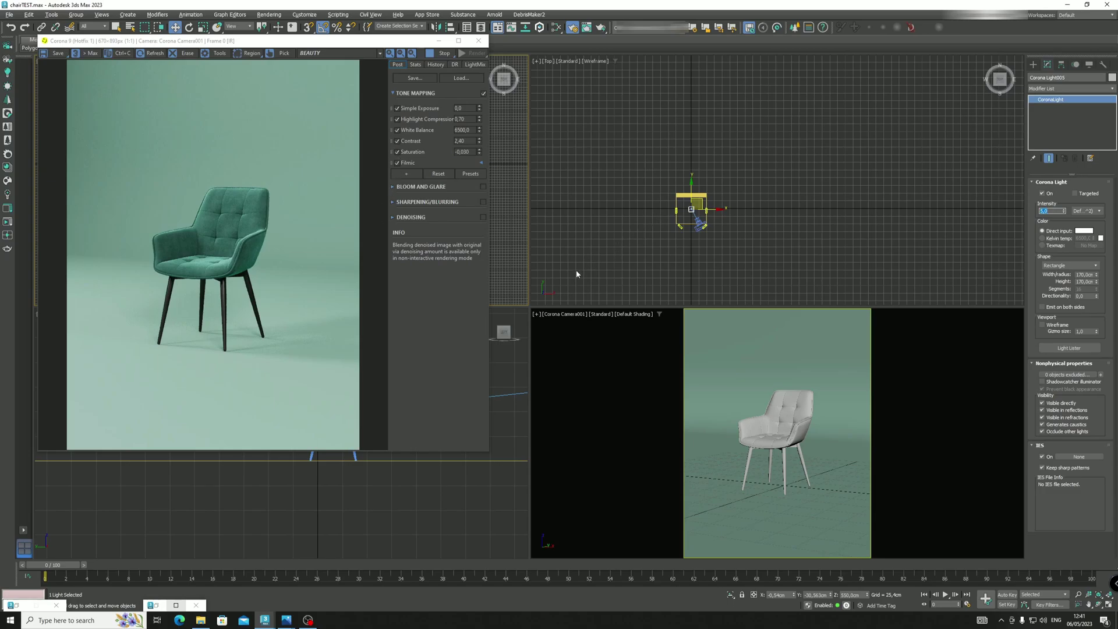
mouse_move(286, 620)
click(263, 568)
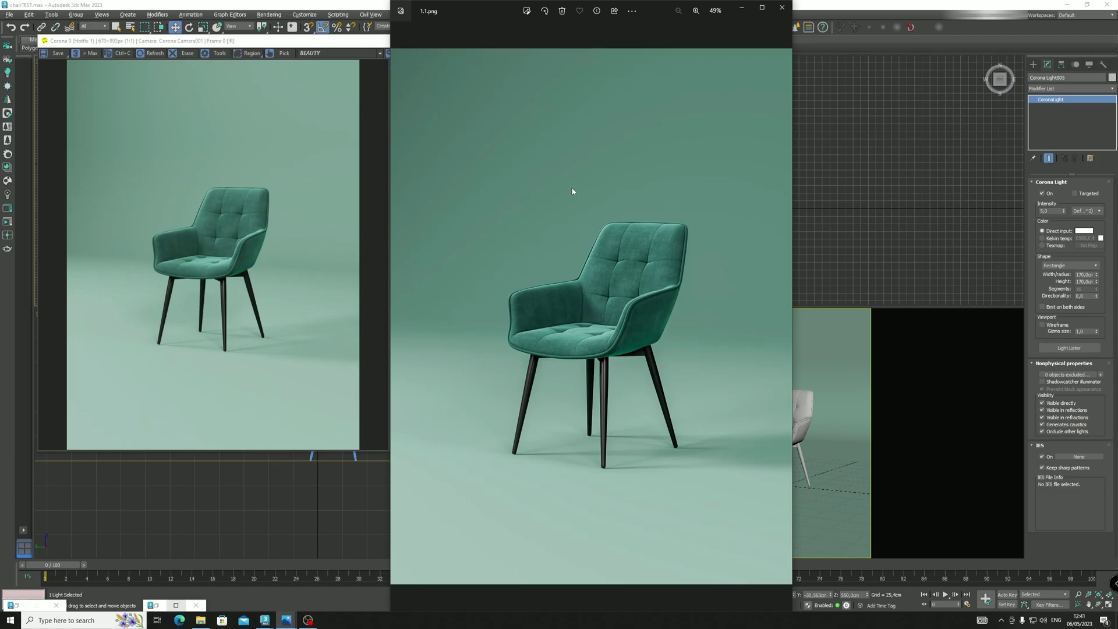
Step: Hide the reference image and move the render window off the Top view
click(741, 8)
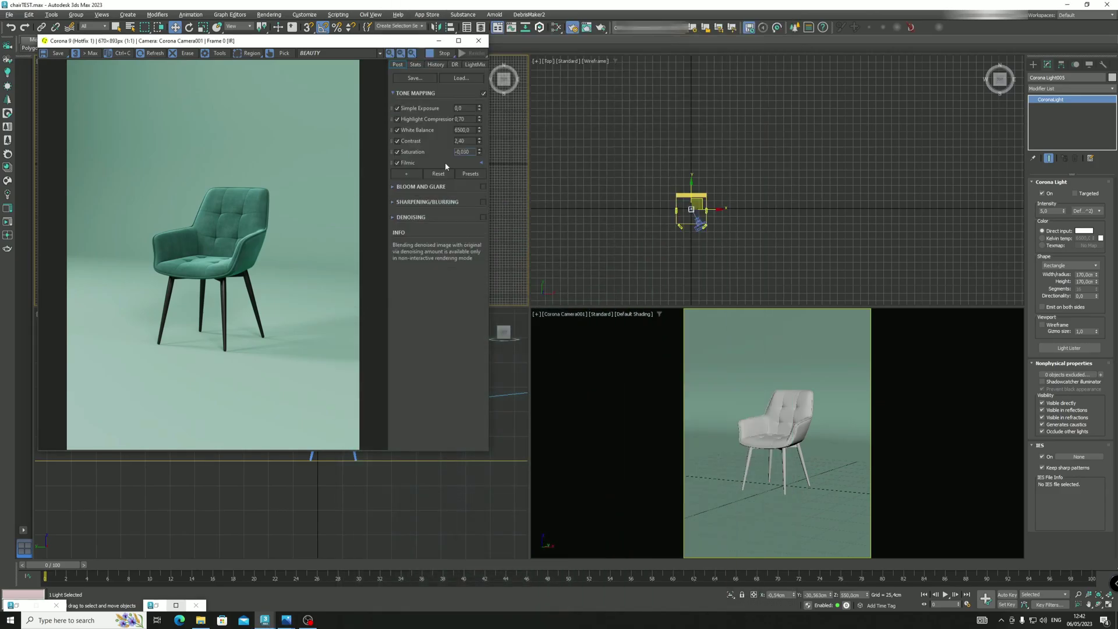
drag(419, 44, 858, 76)
middle_drag(365, 246, 302, 268)
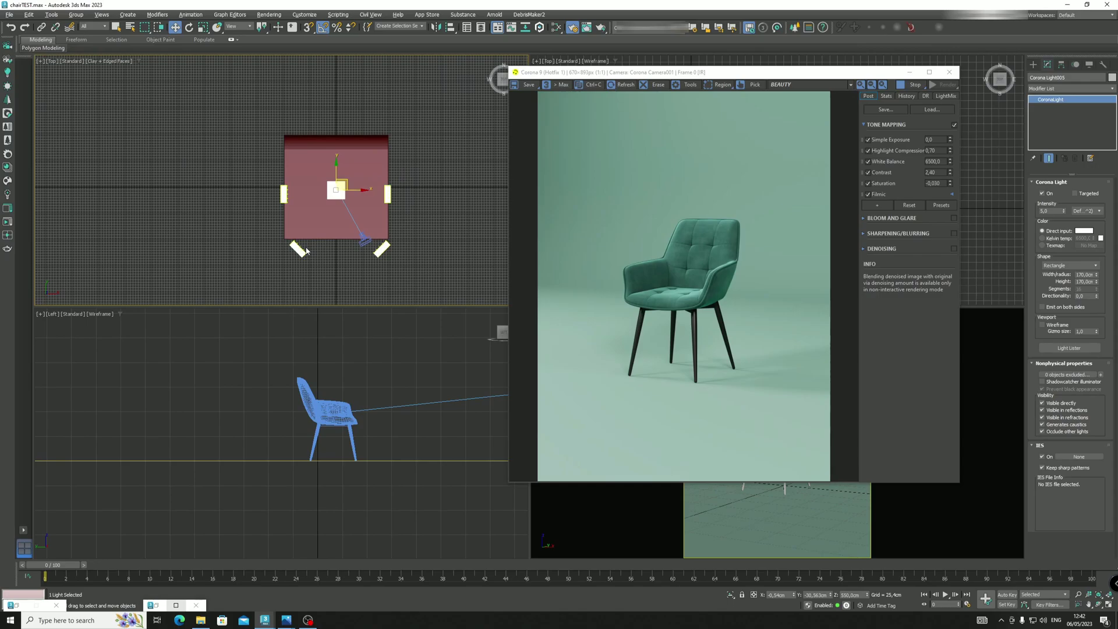
Step: Set the bottom-left CoronaLight003's intensity to 10, then 20
click(299, 250)
double_click(1048, 211)
text(10)
key(Return)
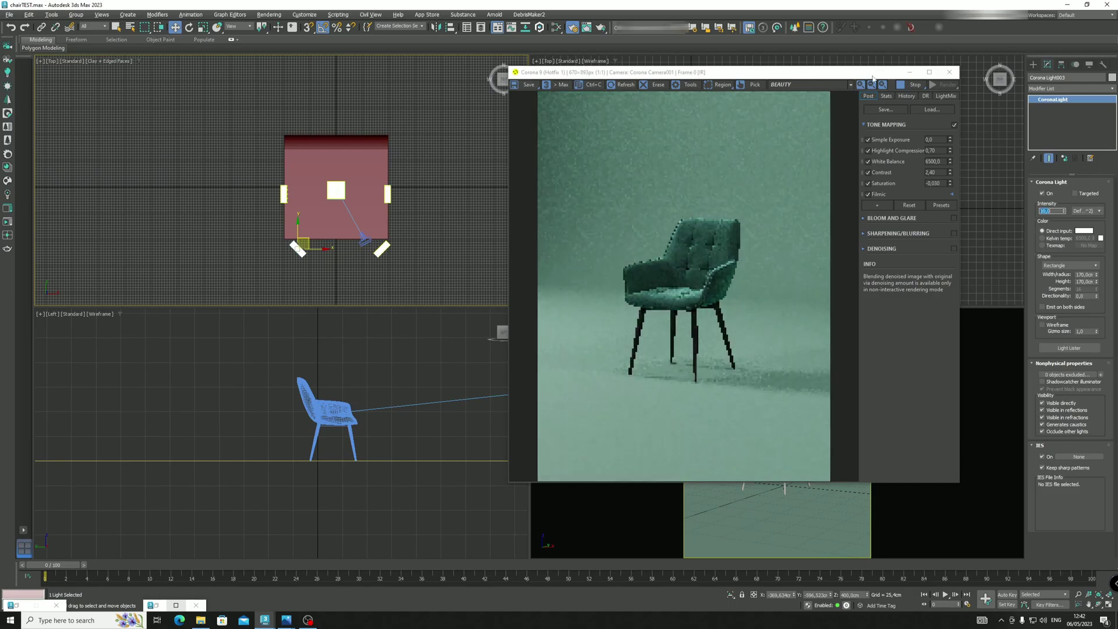
text(20)
key(Return)
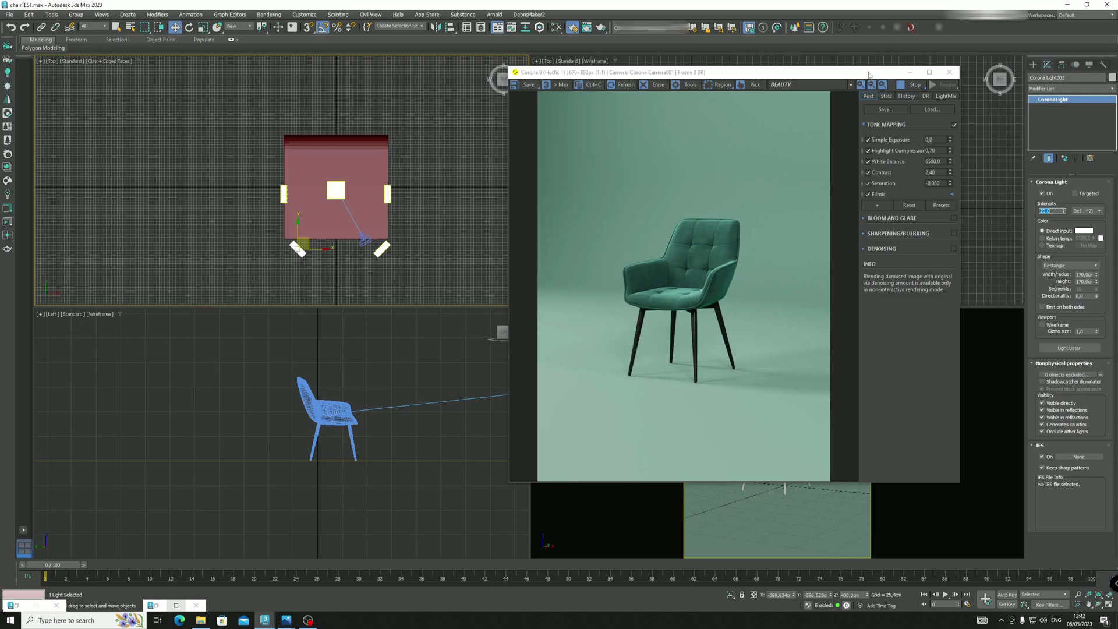
Step: Move the render to the upper left, review reference 2.2.png, then hide it and the material editor
drag(867, 72, 440, 32)
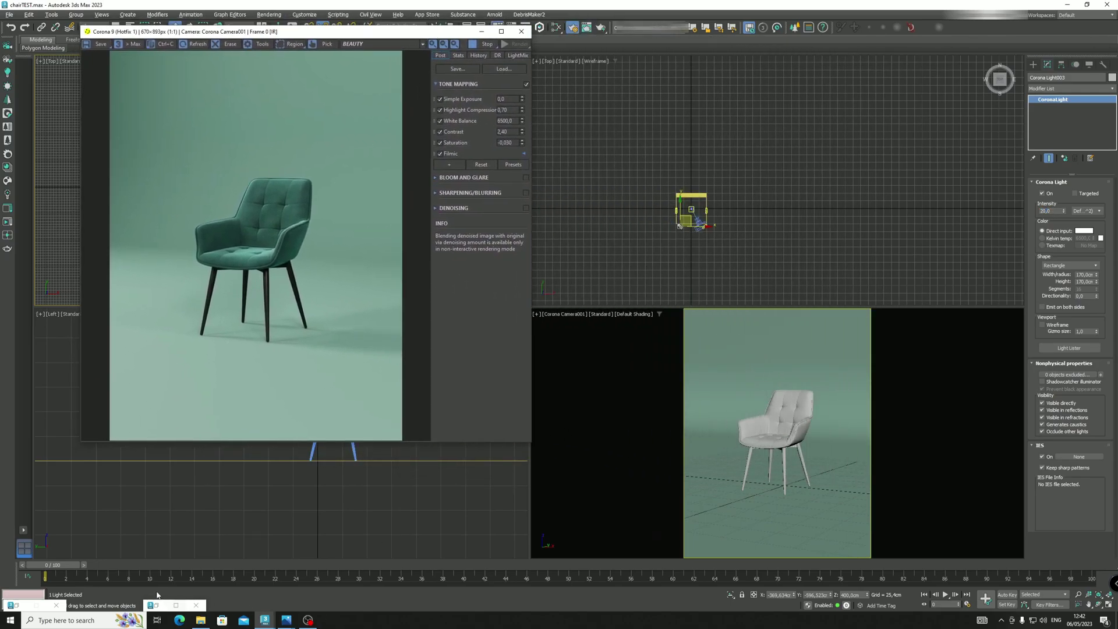
mouse_move(265, 618)
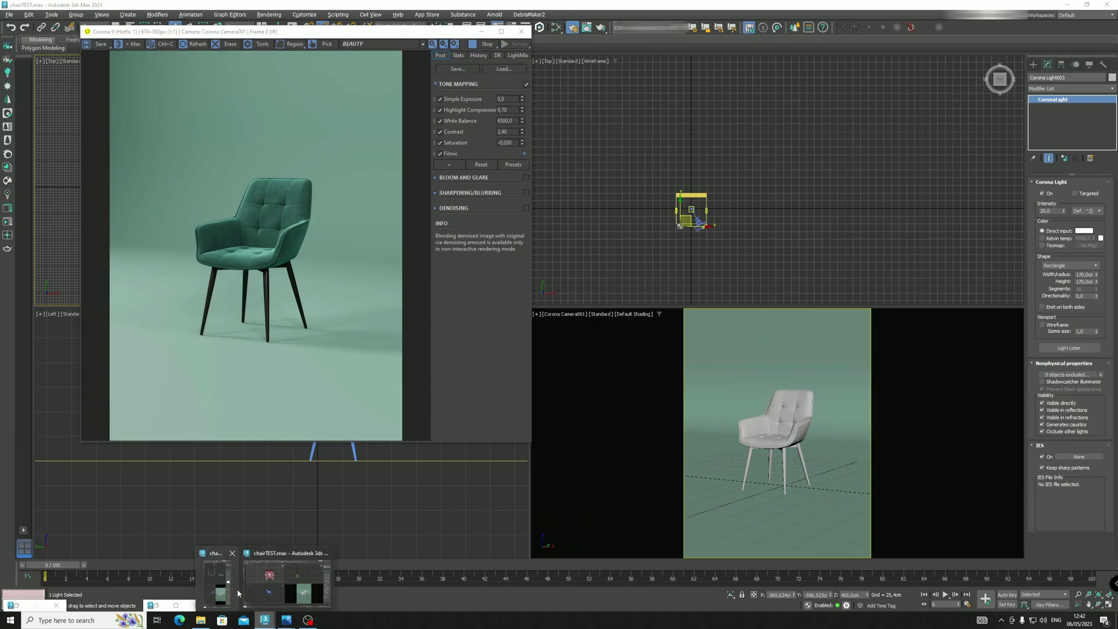
click(308, 570)
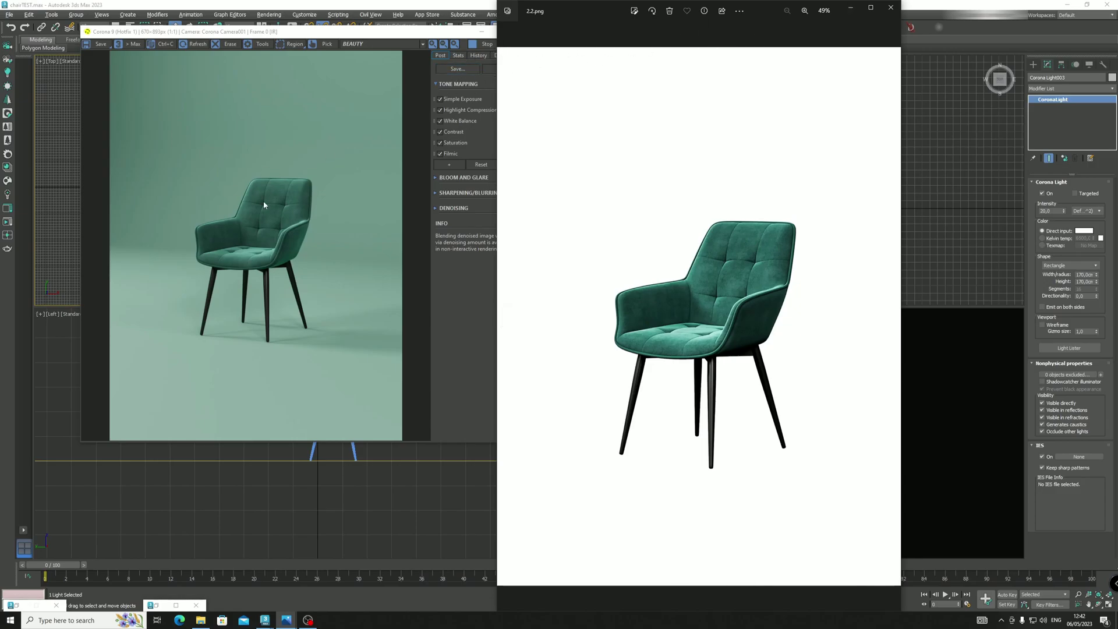
click(851, 9)
click(175, 605)
click(649, 26)
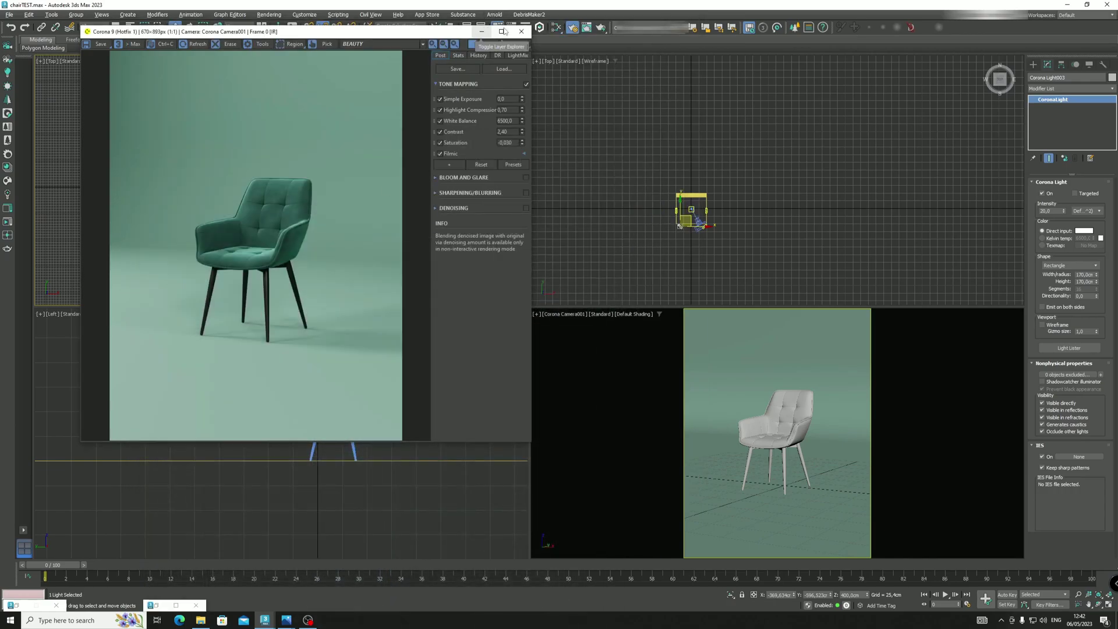
Step: Enable the Corona direct visibility override in Render Setup's Scene settings and set its color to white
click(12, 604)
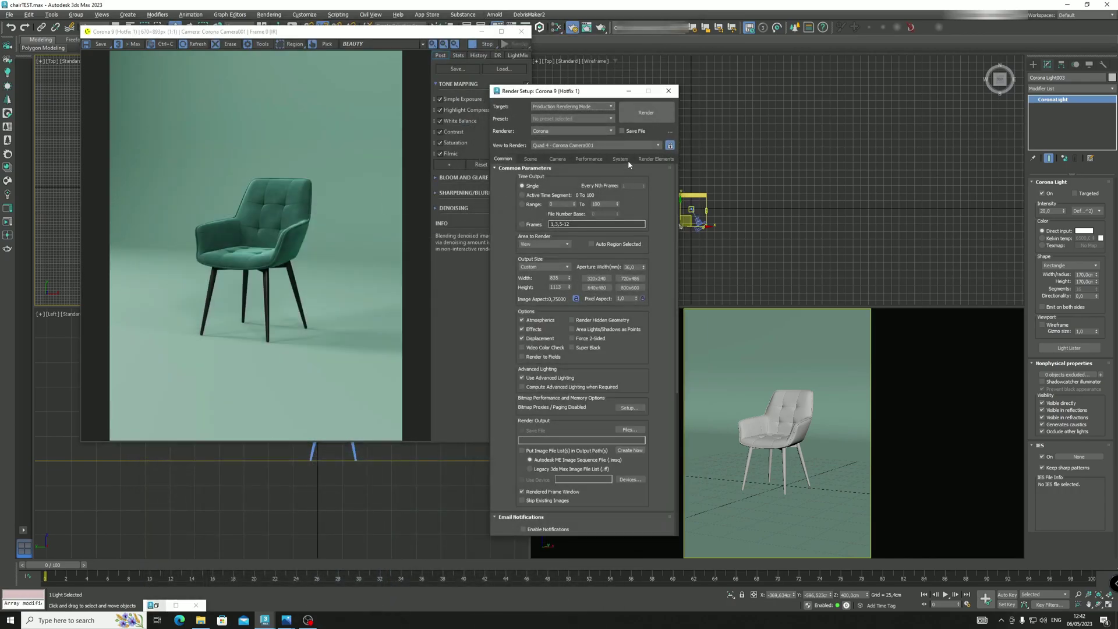
click(589, 158)
click(530, 158)
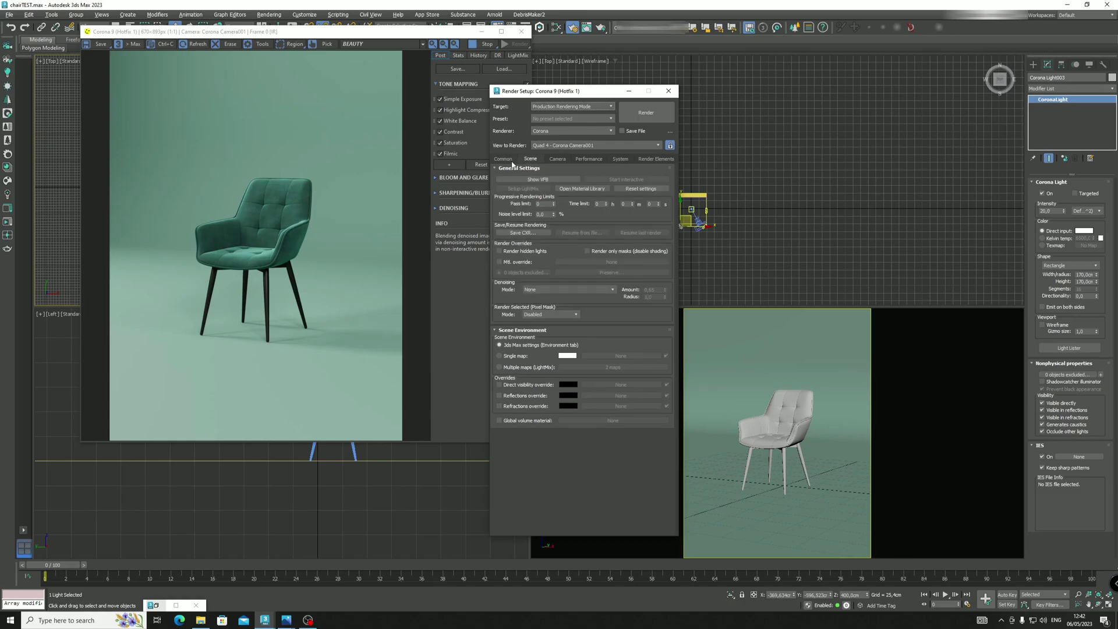
click(499, 384)
click(568, 384)
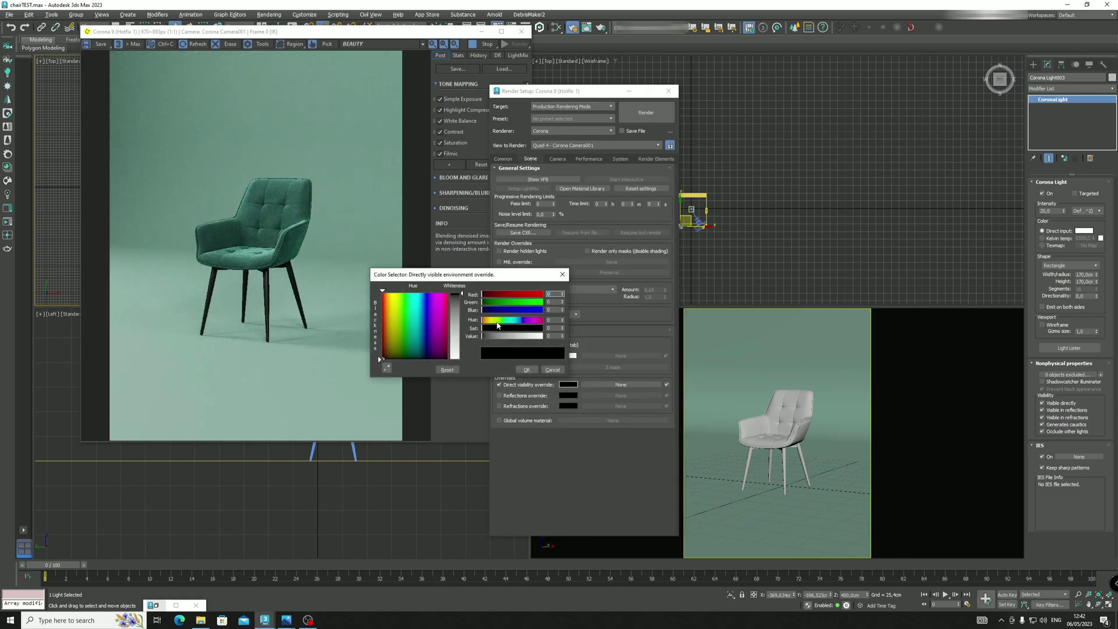
drag(506, 336, 543, 336)
click(526, 370)
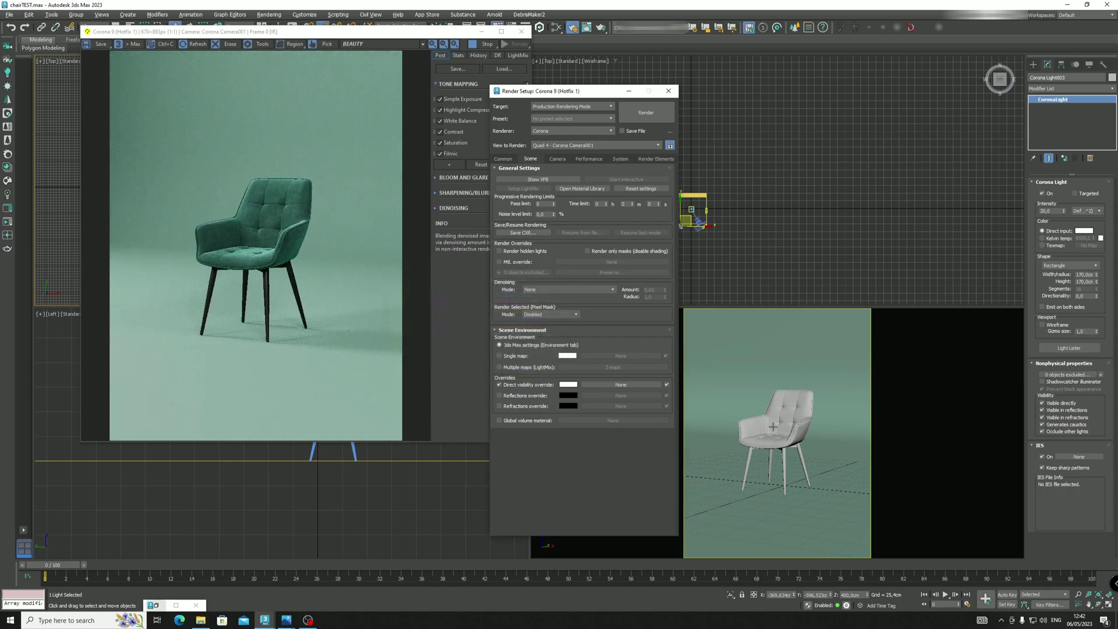
click(739, 379)
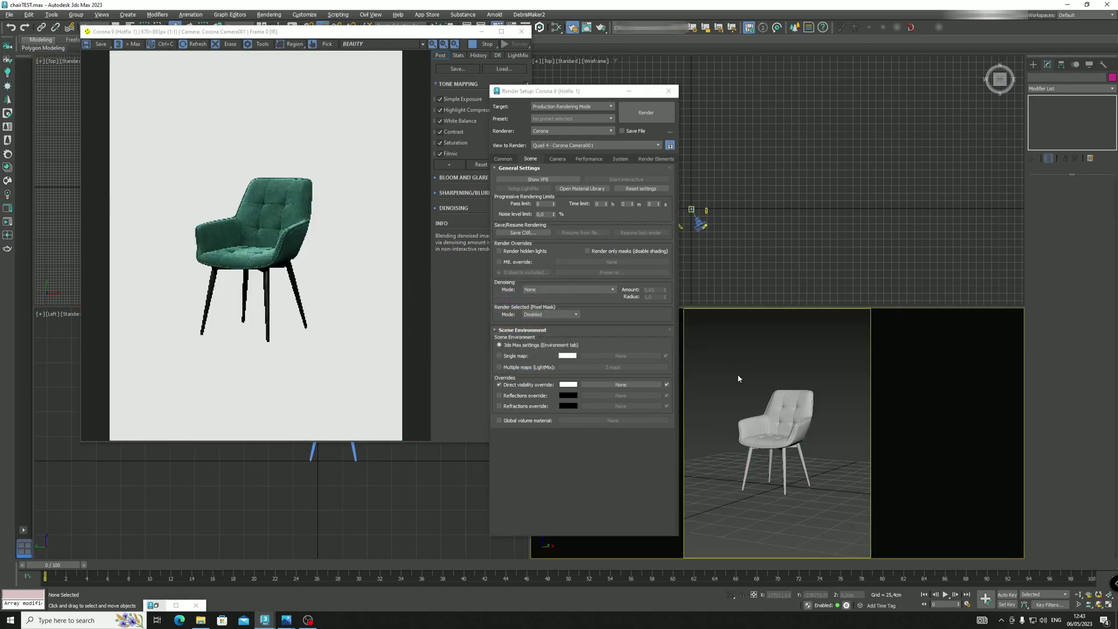
Step: Close Render Setup and bring up 2.2.png to compare with the white-background render
click(636, 90)
mouse_move(286, 619)
click(320, 574)
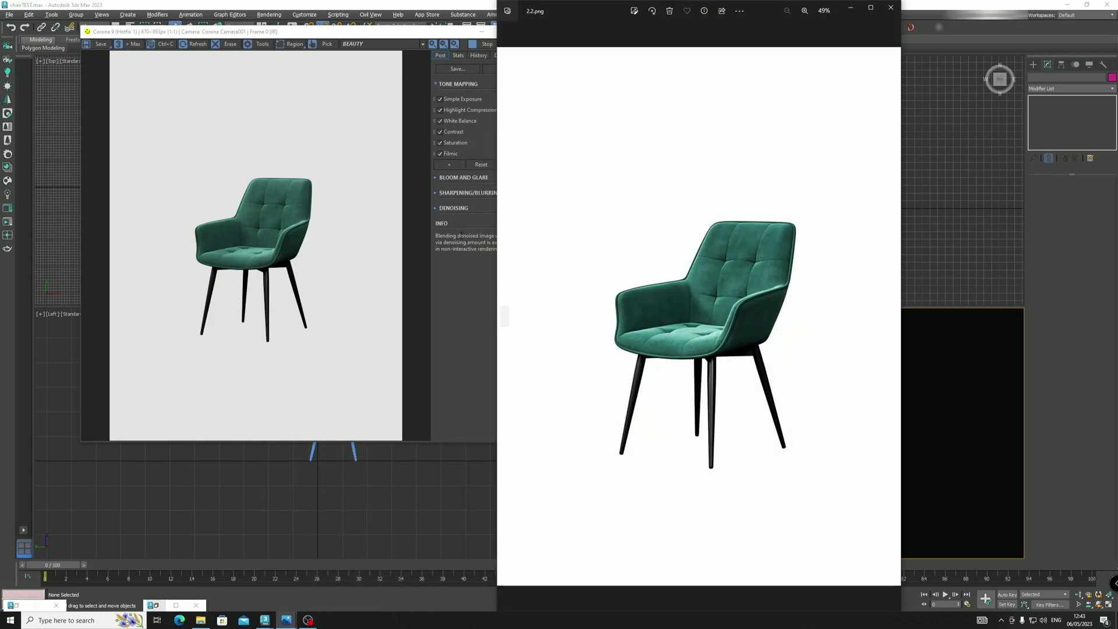
Step: Close the 2.2.png viewer and undo to restore the green backdrop plane in the scene
click(890, 7)
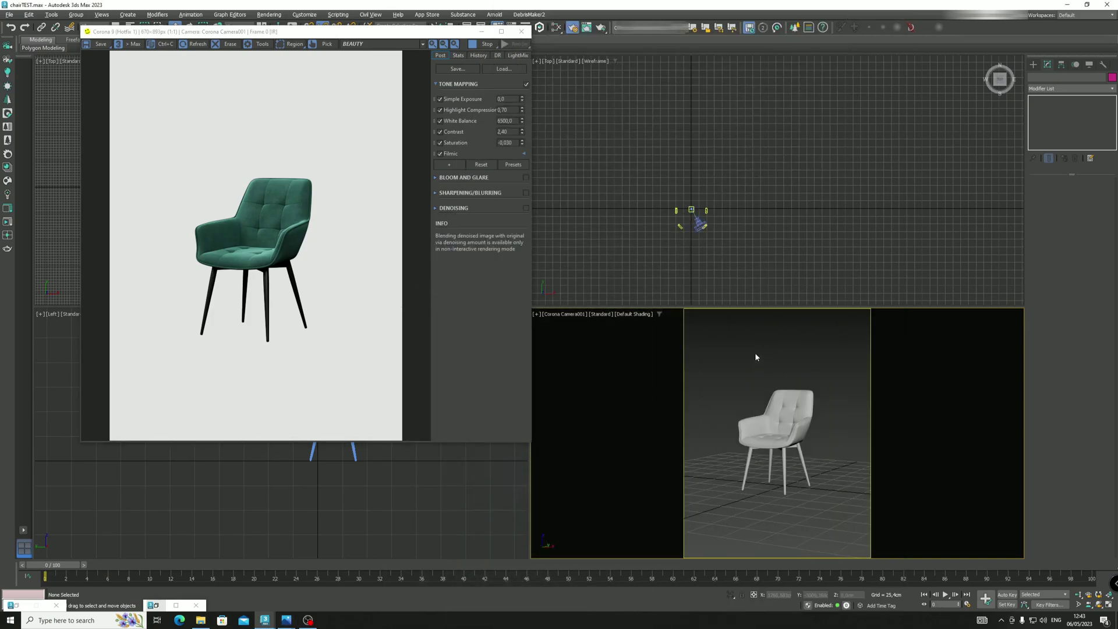
key(ctrl+z)
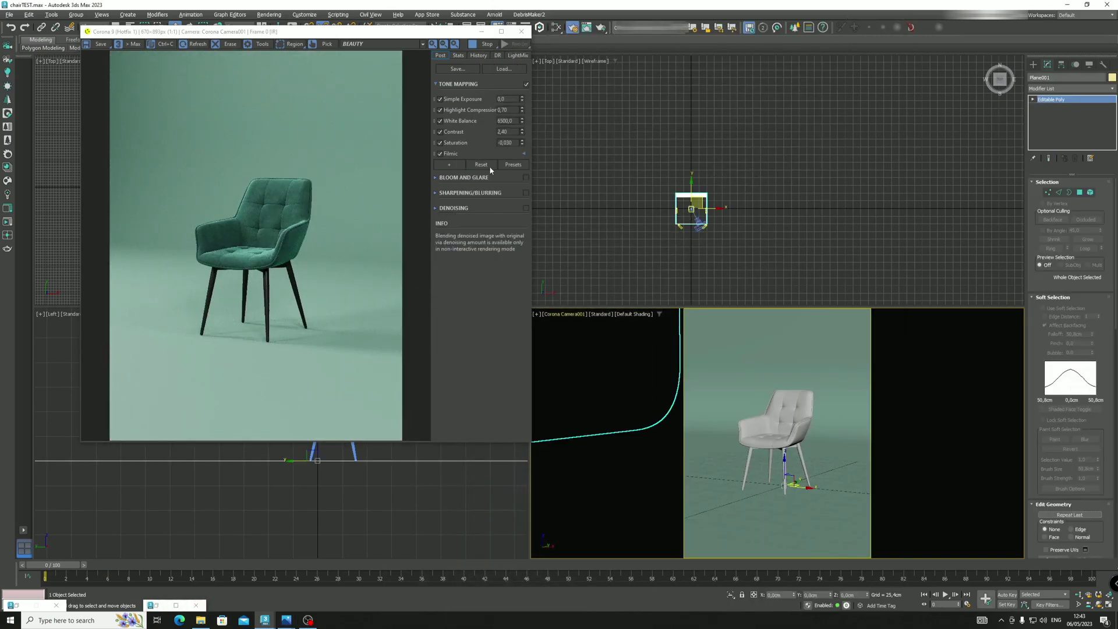
click(161, 605)
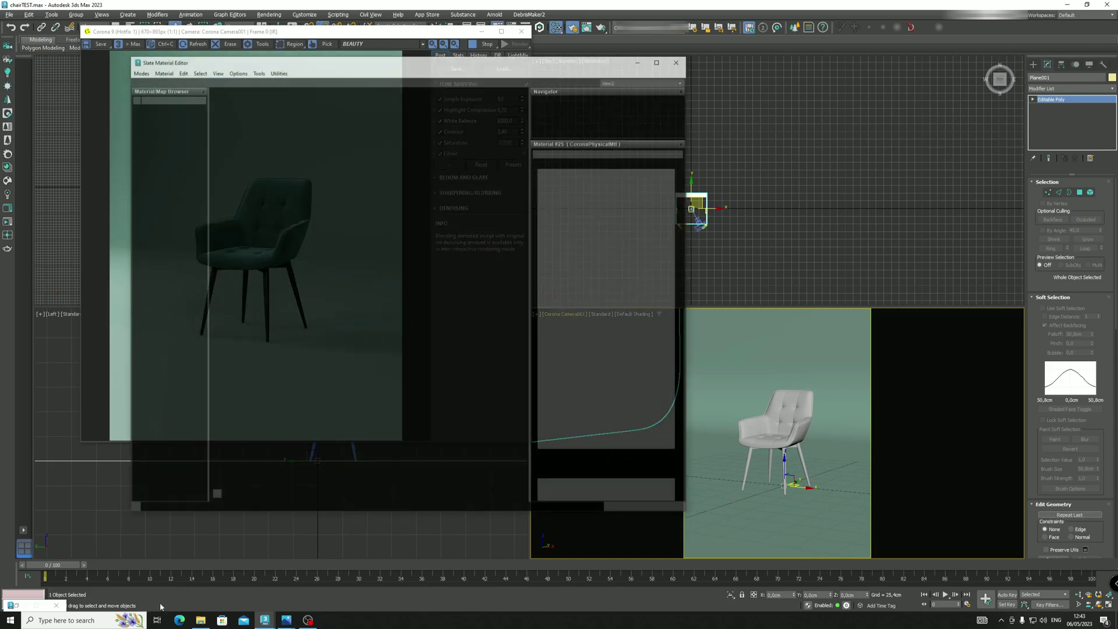
click(645, 23)
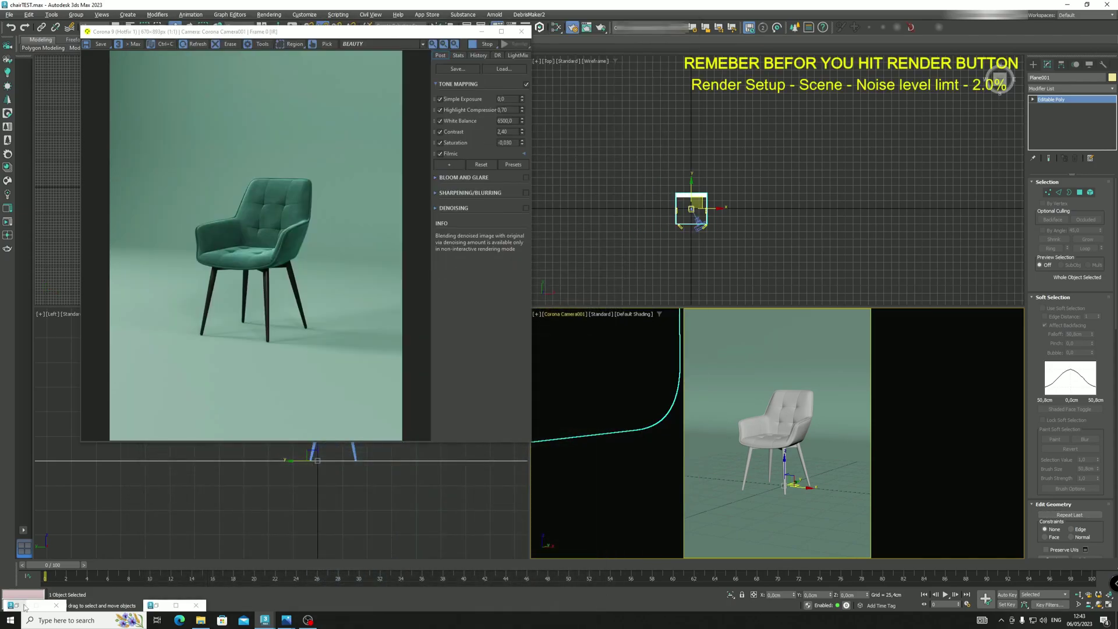
Step: Set the Scene denoising mode to Corona High Quality in Render Setup
key(F10)
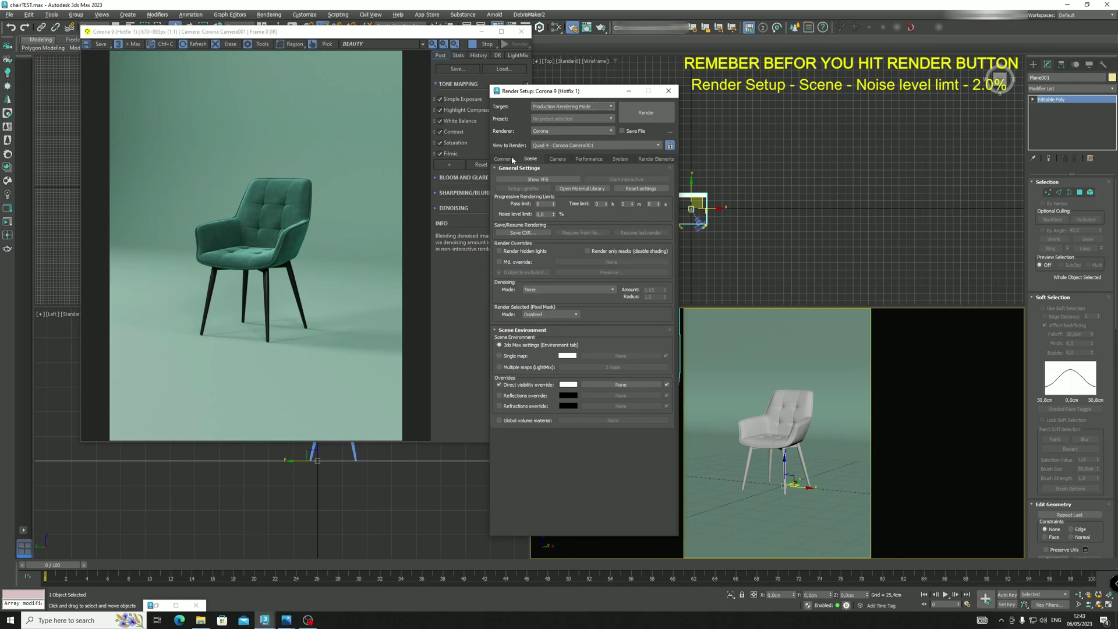
click(547, 289)
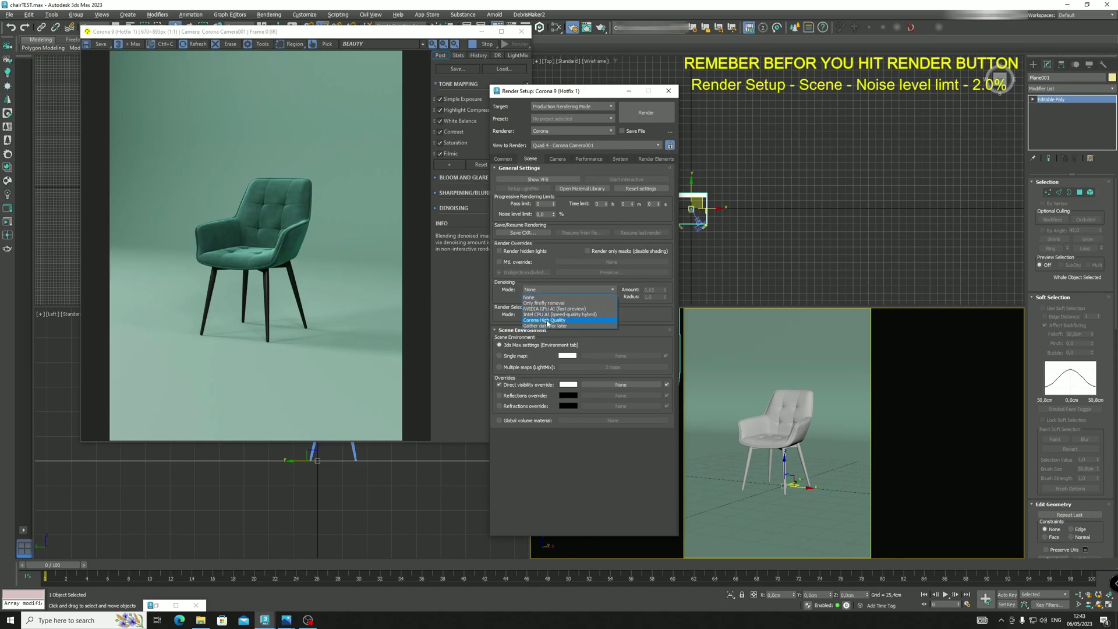
click(547, 319)
click(503, 159)
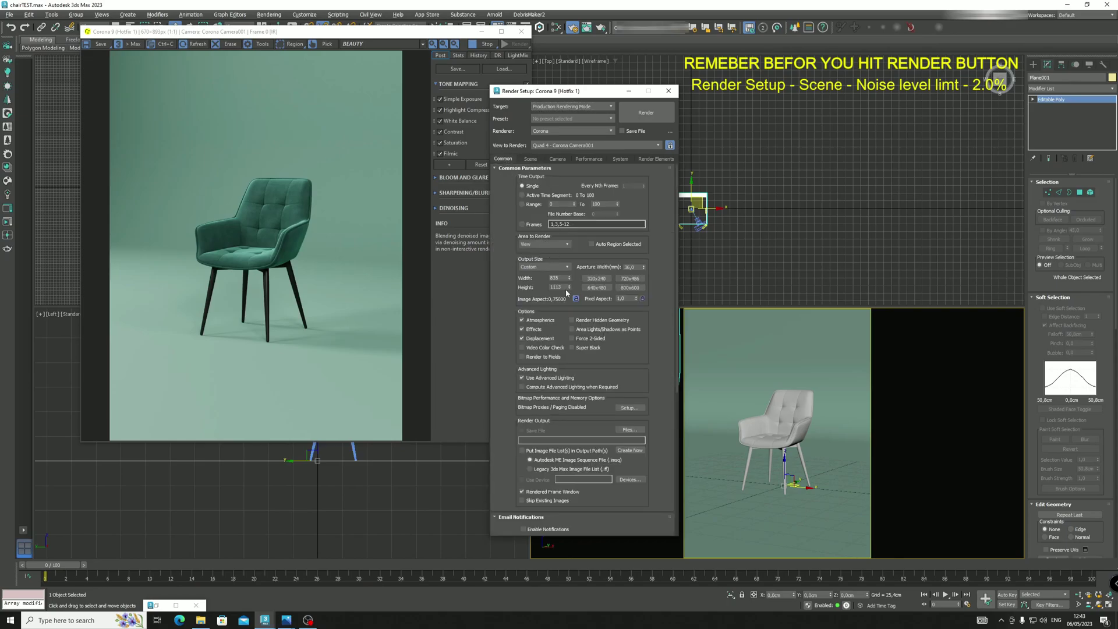
Step: Set the output size to 1875 × 2500, move Render Setup aside, and enlarge the Corona render window
double_click(559, 287)
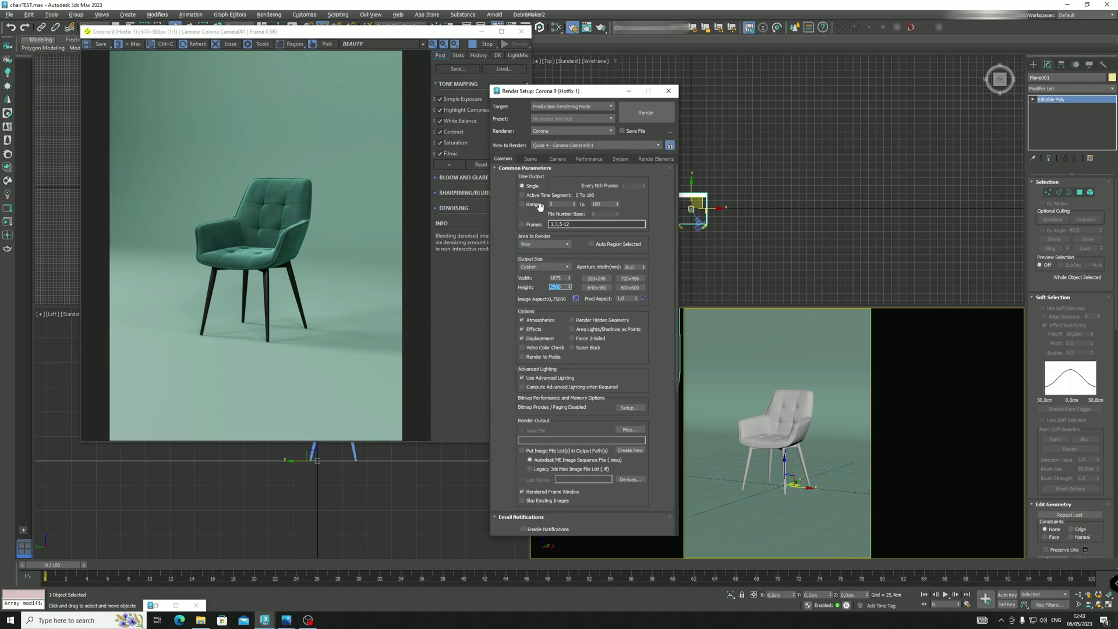
drag(611, 91, 836, 148)
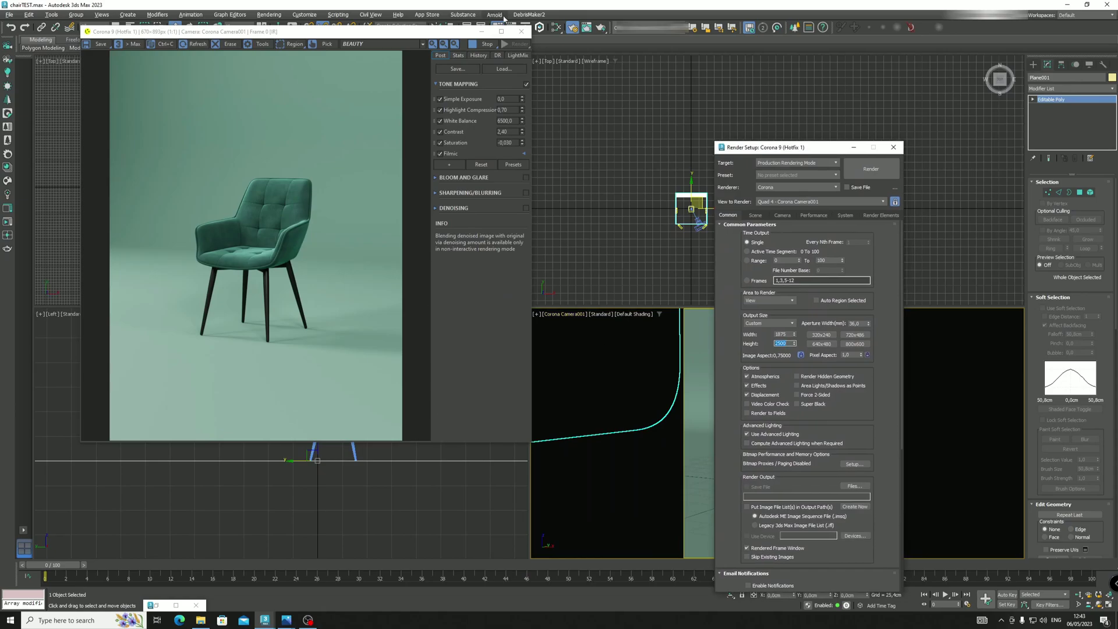
drag(530, 447, 531, 616)
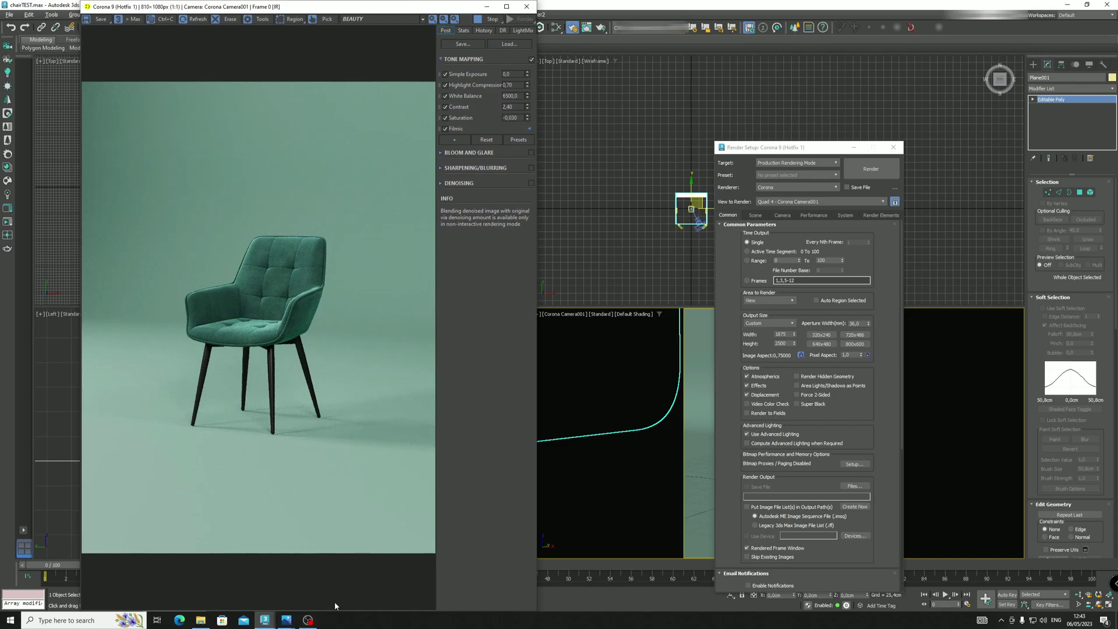
Step: Place the teal 1.1.png and white 2.2.png reference images side by side in Photos
mouse_move(286, 619)
click(294, 571)
click(314, 568)
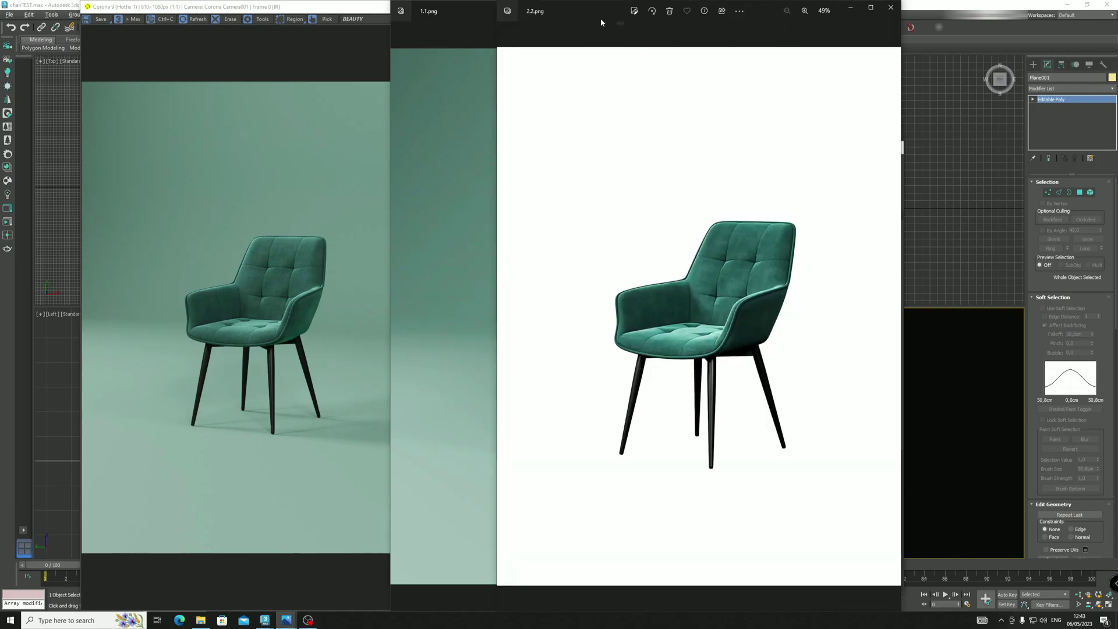
click(465, 10)
drag(466, 10, 205, 11)
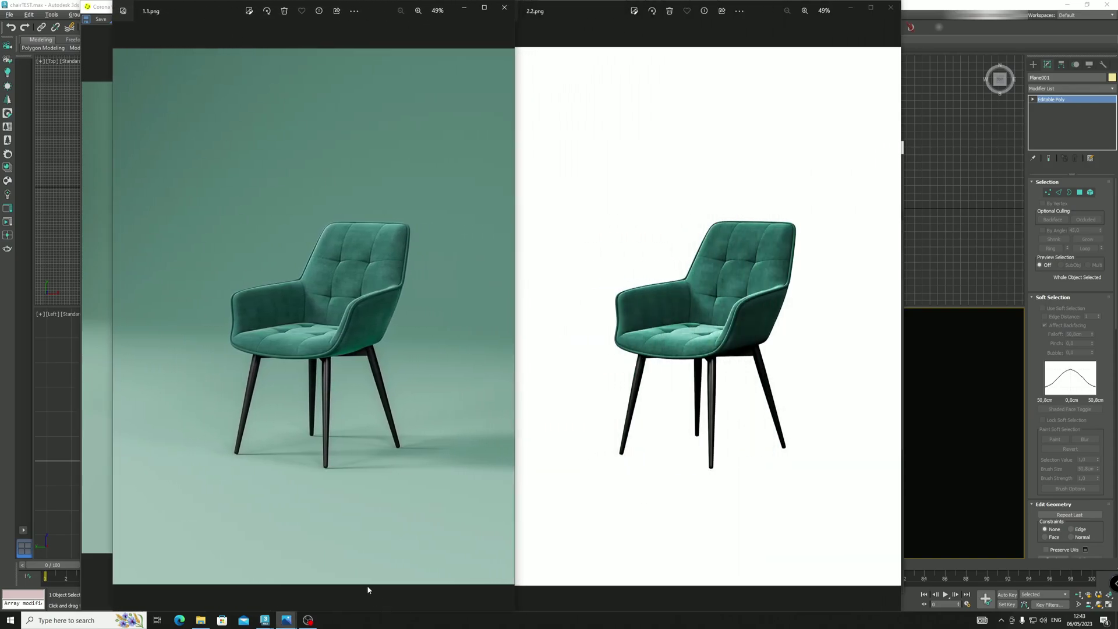